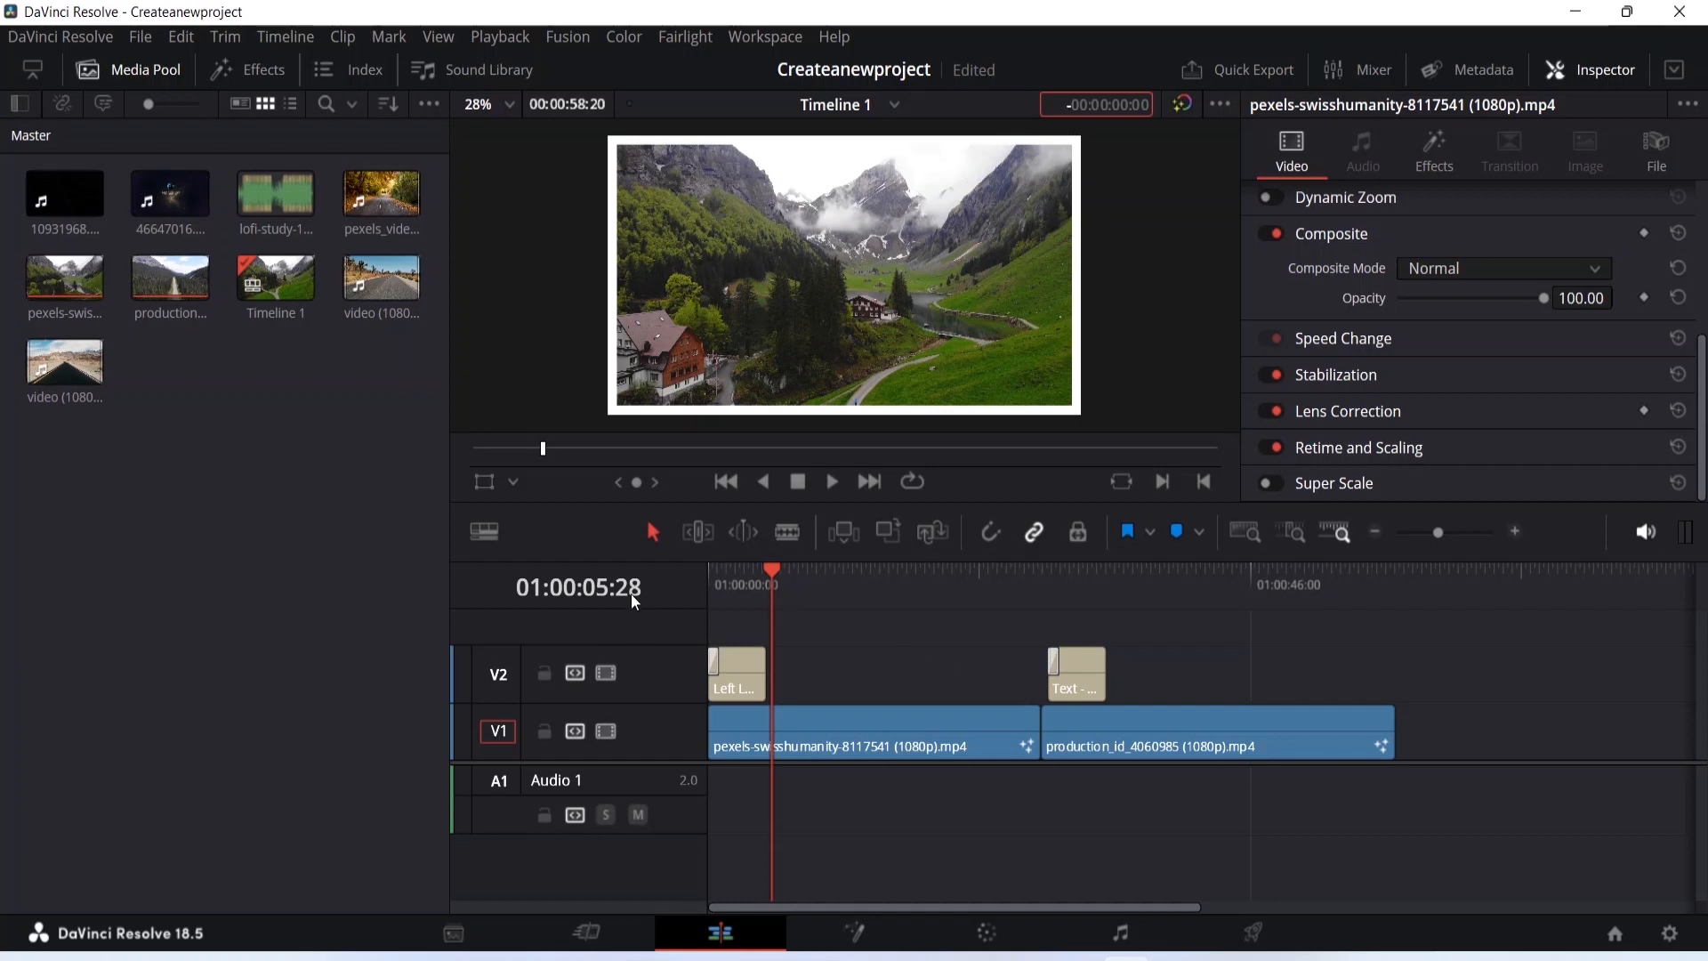
Add relaxing-145038.mp3 from the Audio Files folder in media storage to the project's Master bin.
left_click(258, 194)
left_click(148, 68)
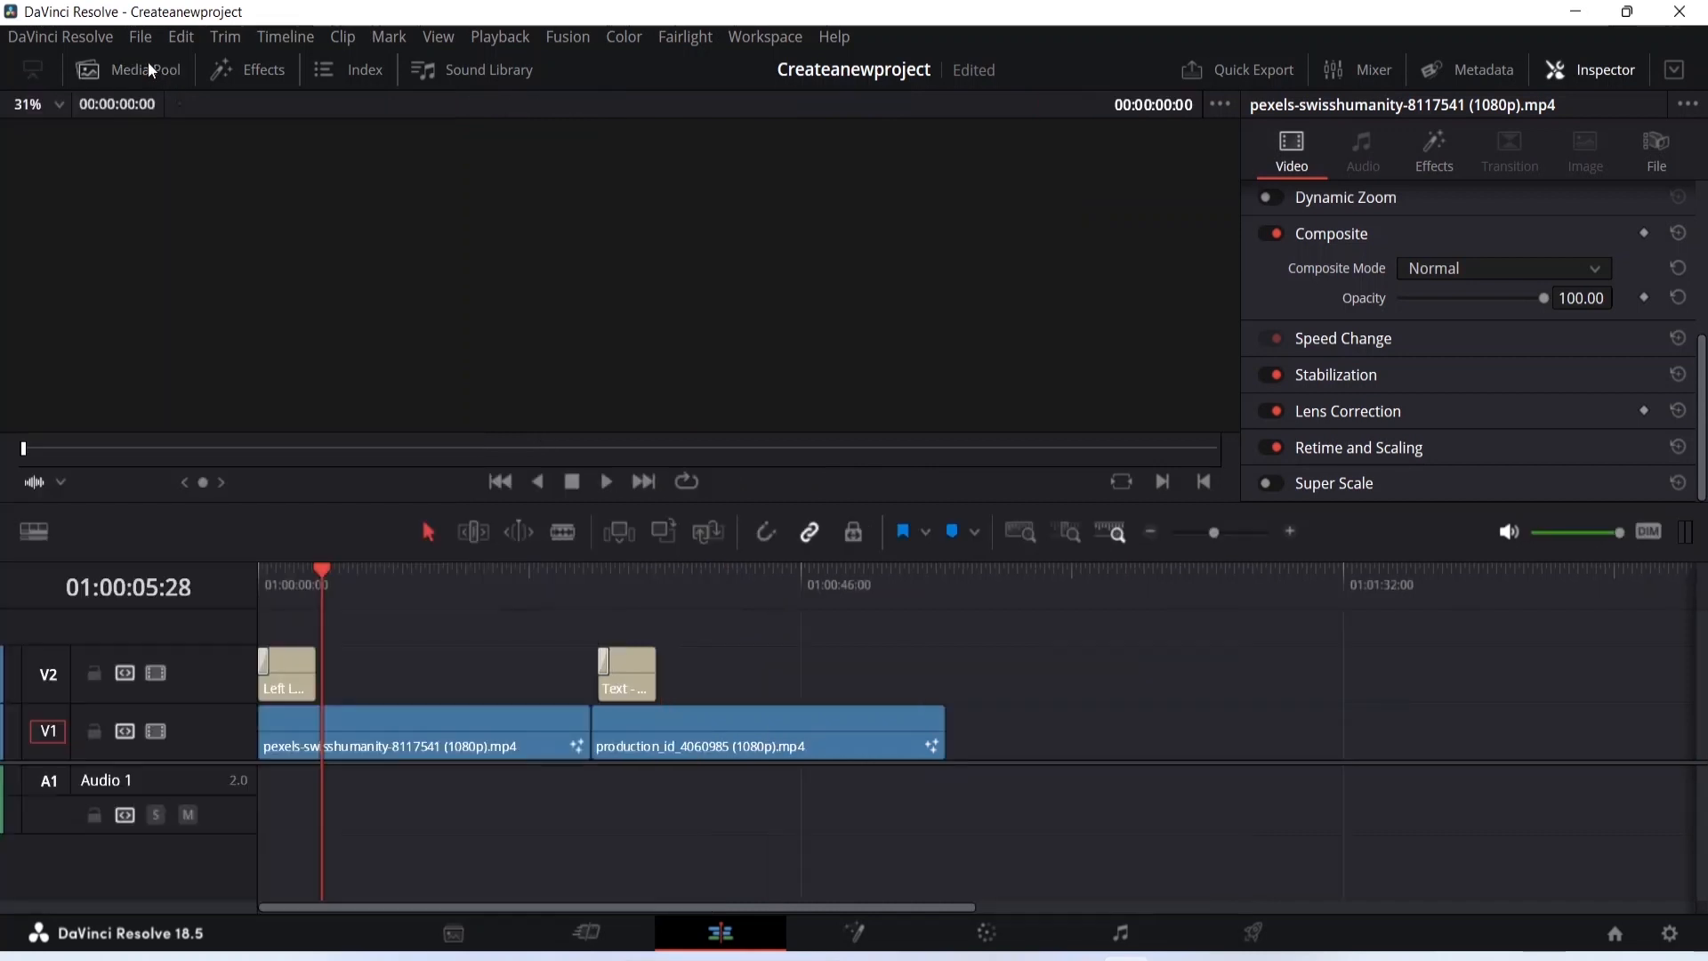
left_click(116, 59)
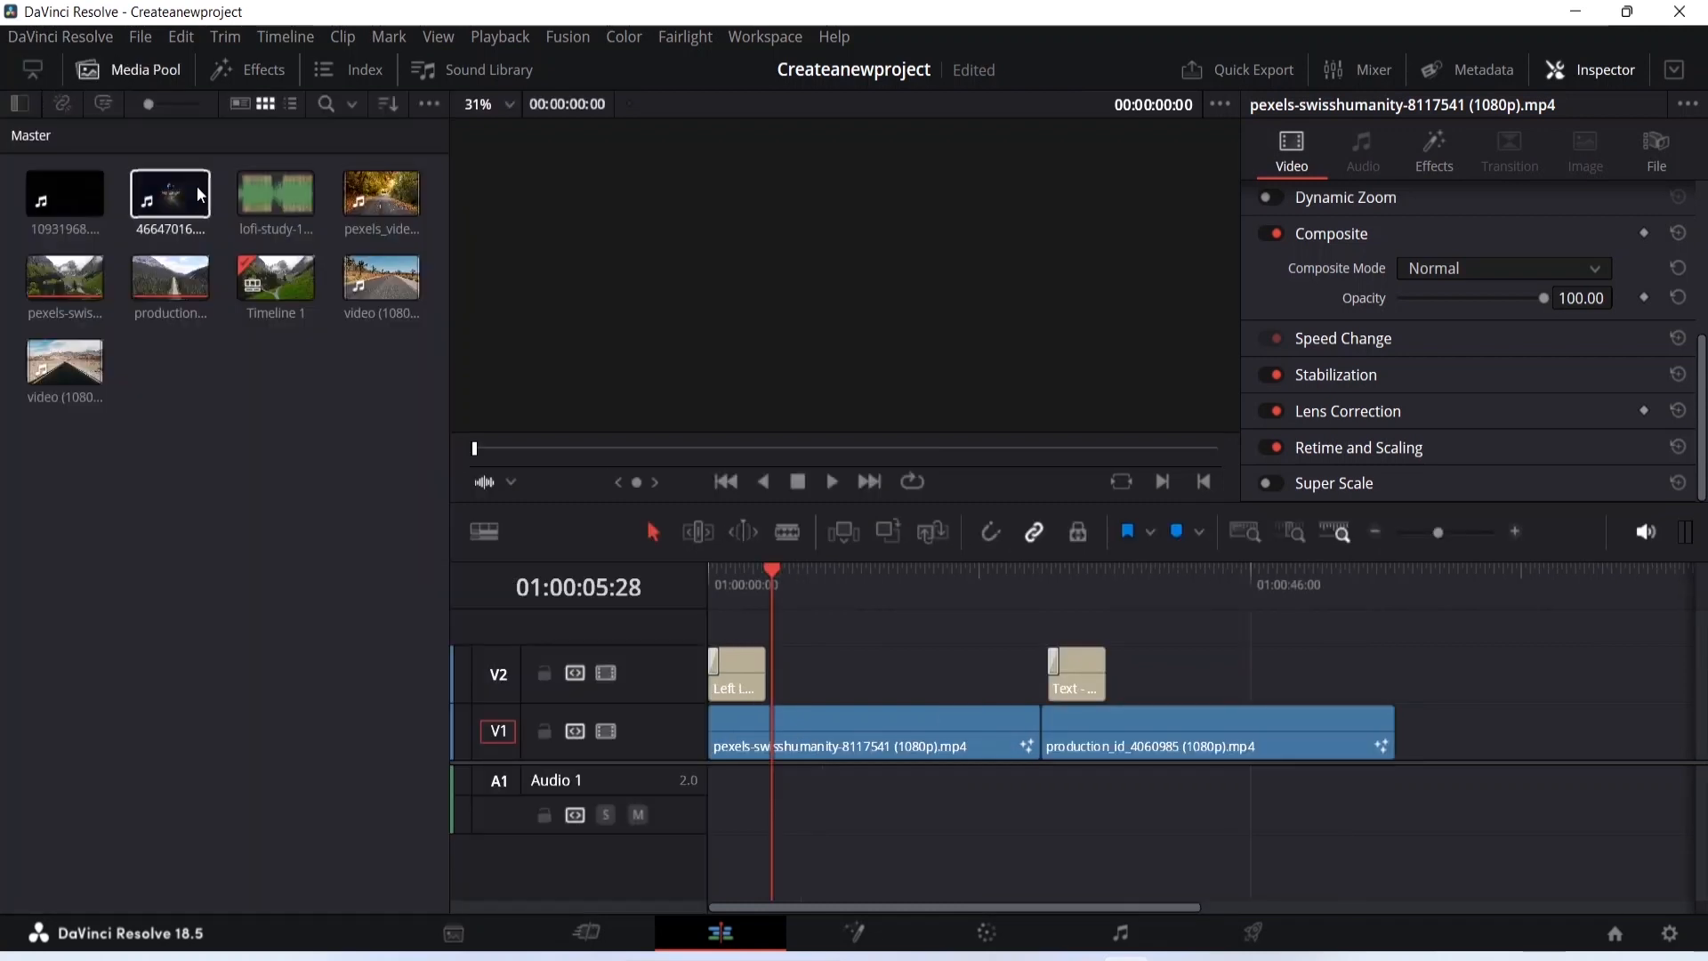
left_click(473, 943)
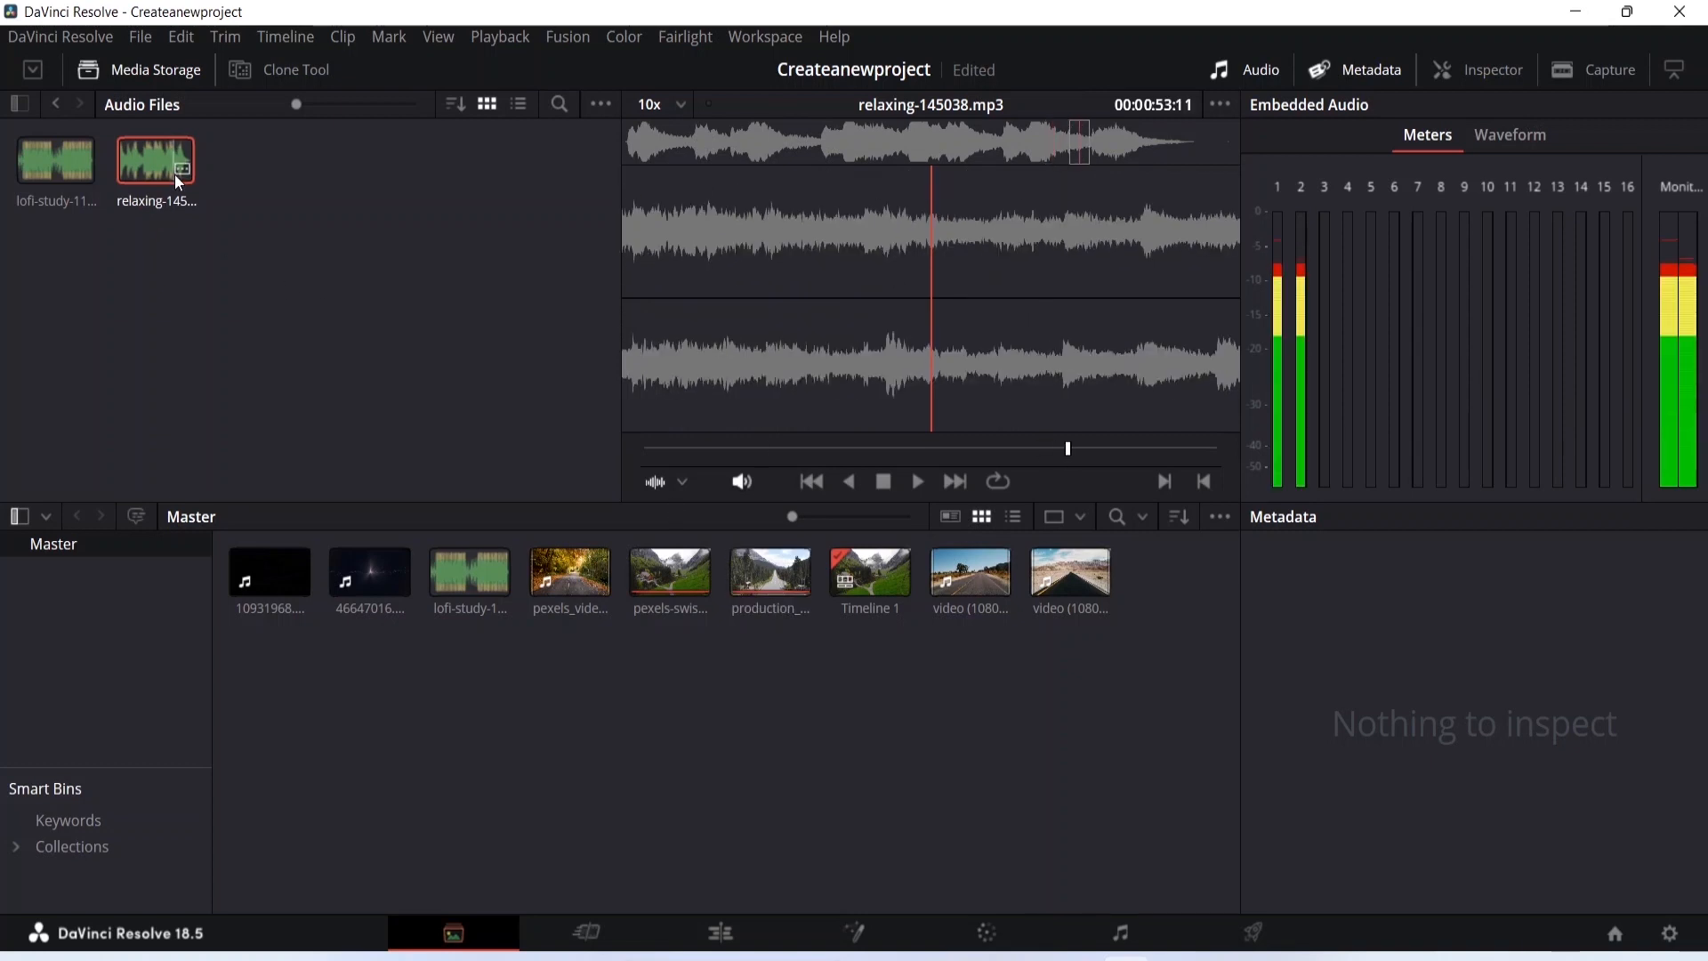
left_click_drag(139, 165, 309, 715)
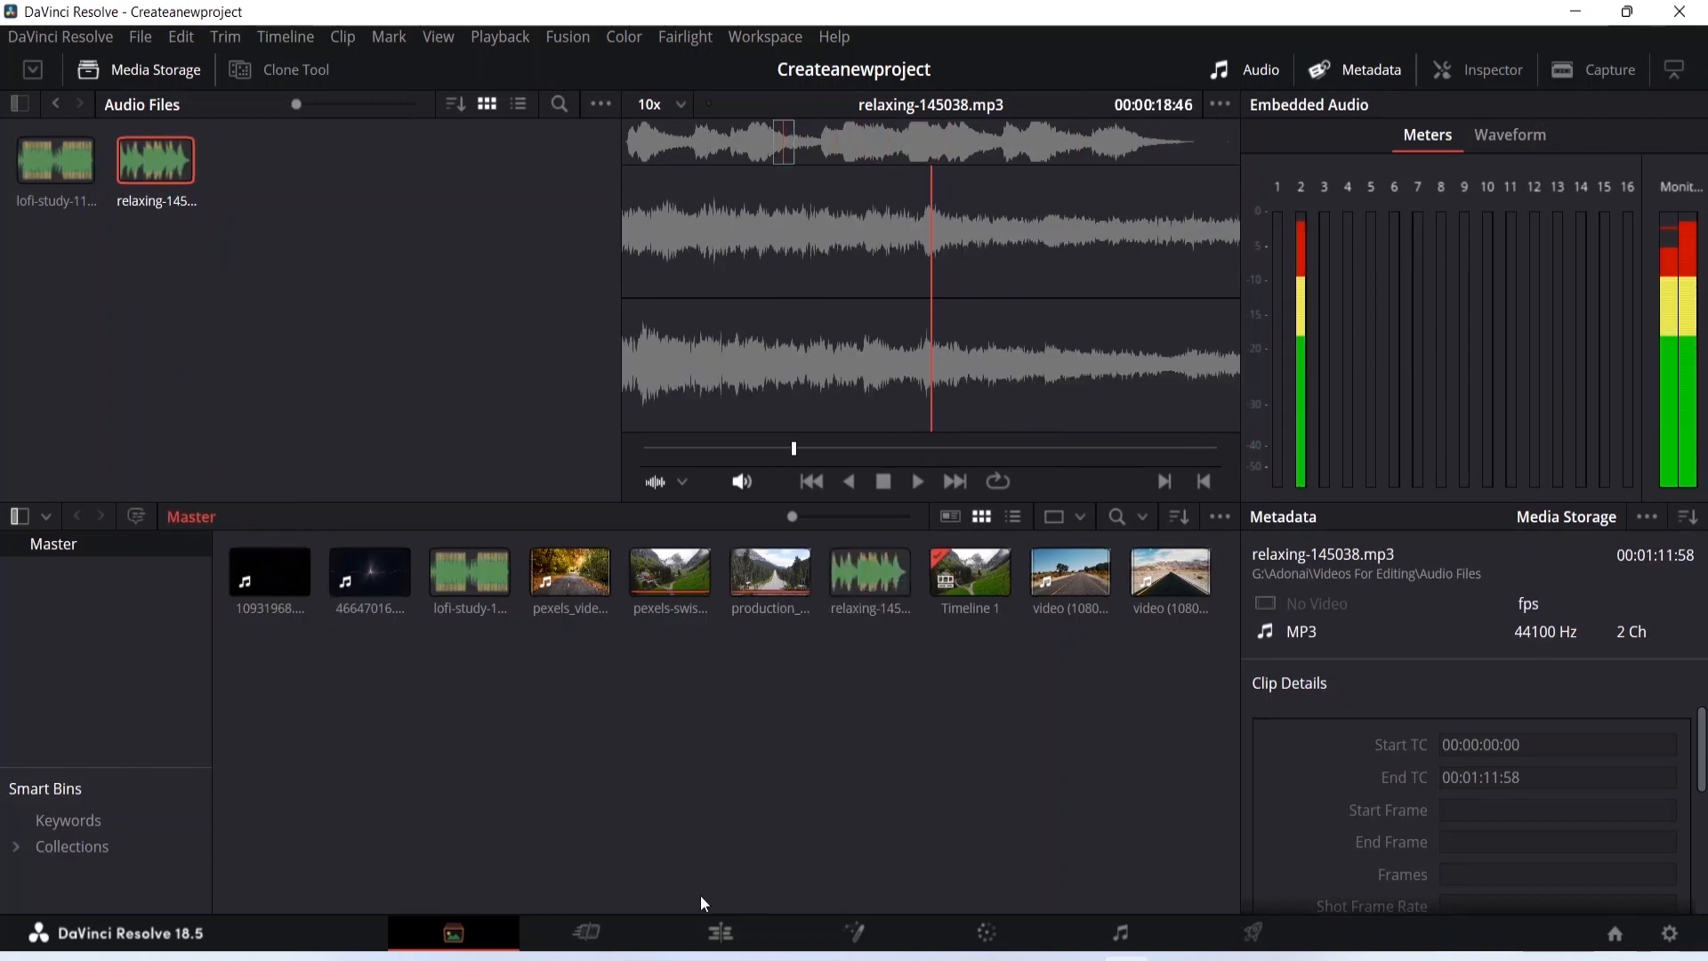
Return to the Edit page and place relaxing-145038.mp3 on track Audio 1 from the start of the timeline.
left_click(702, 925)
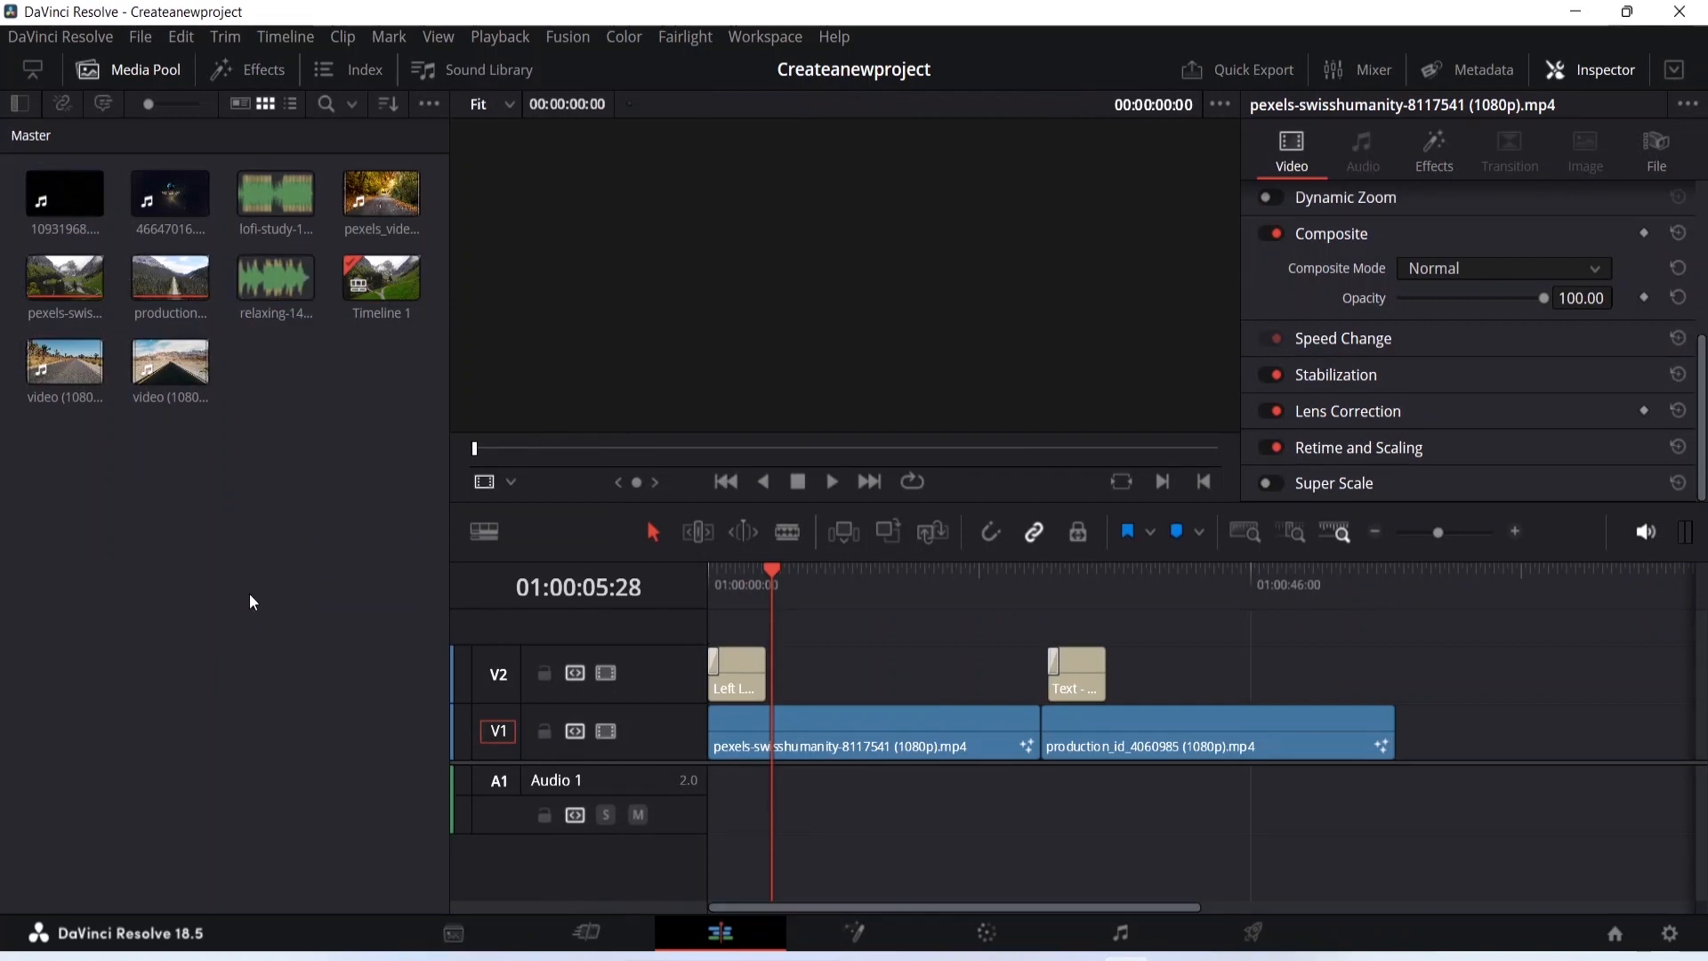
left_click(274, 222)
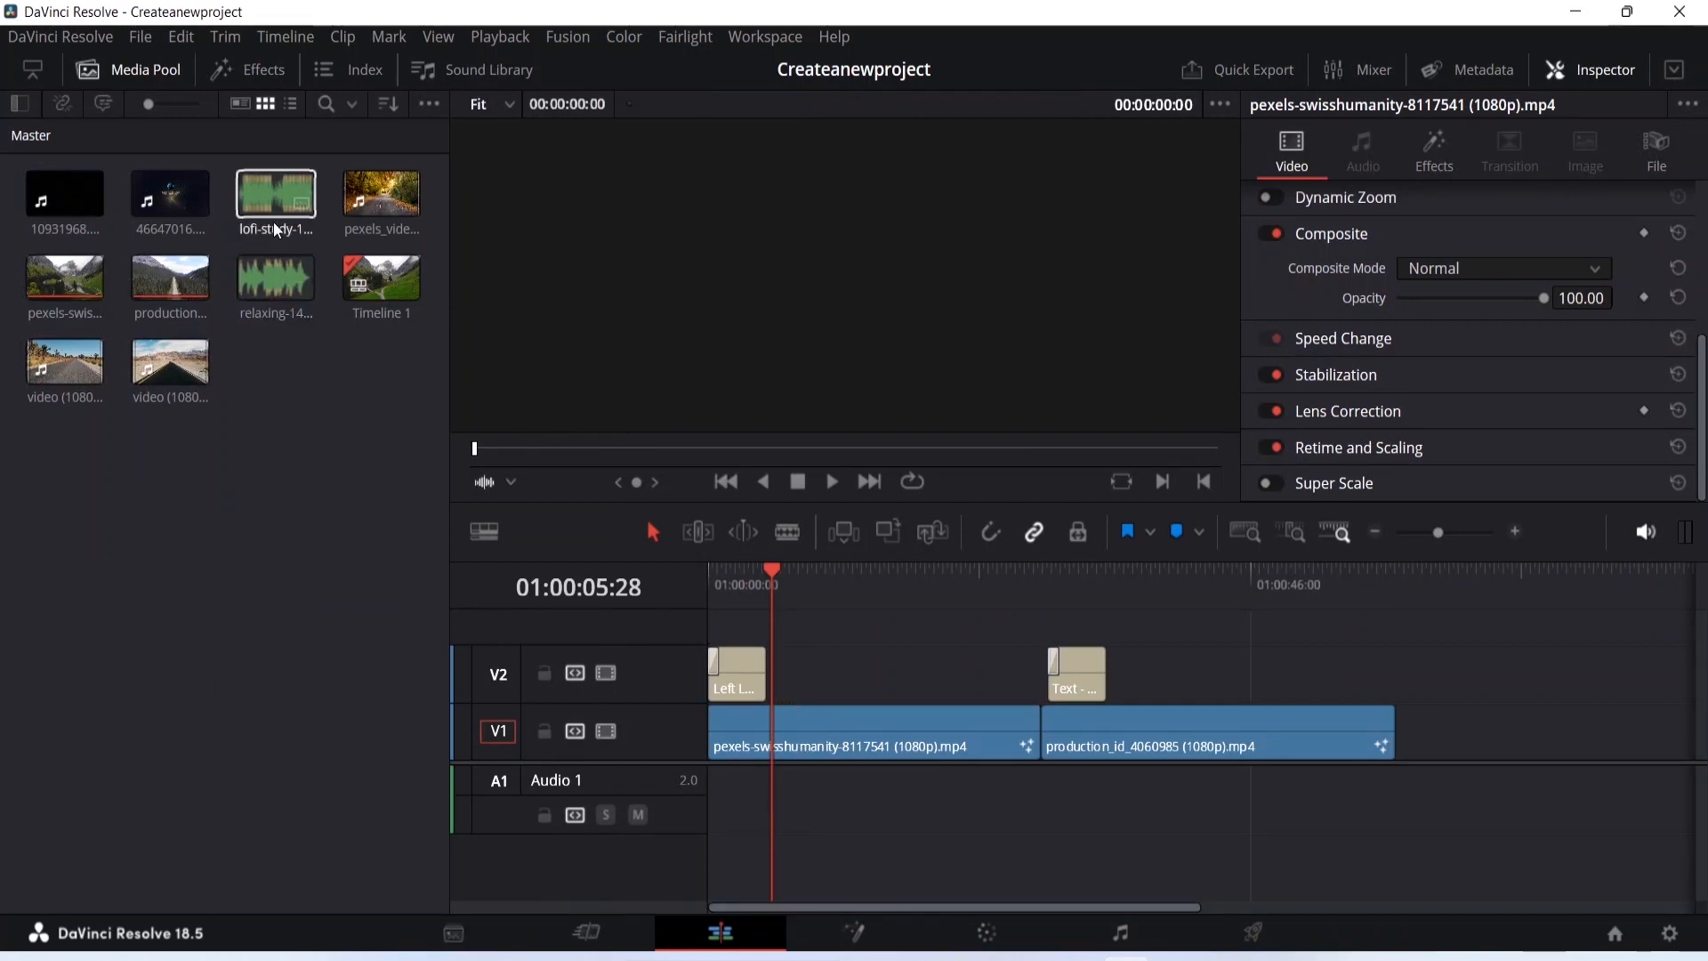
left_click(289, 291)
left_click(275, 287)
left_click_drag(275, 286, 580, 683)
mouse_move(718, 799)
left_mouse_down()
mouse_move(728, 817)
mouse_move(703, 820)
left_mouse_up()
left_click_drag(281, 260, 772, 798)
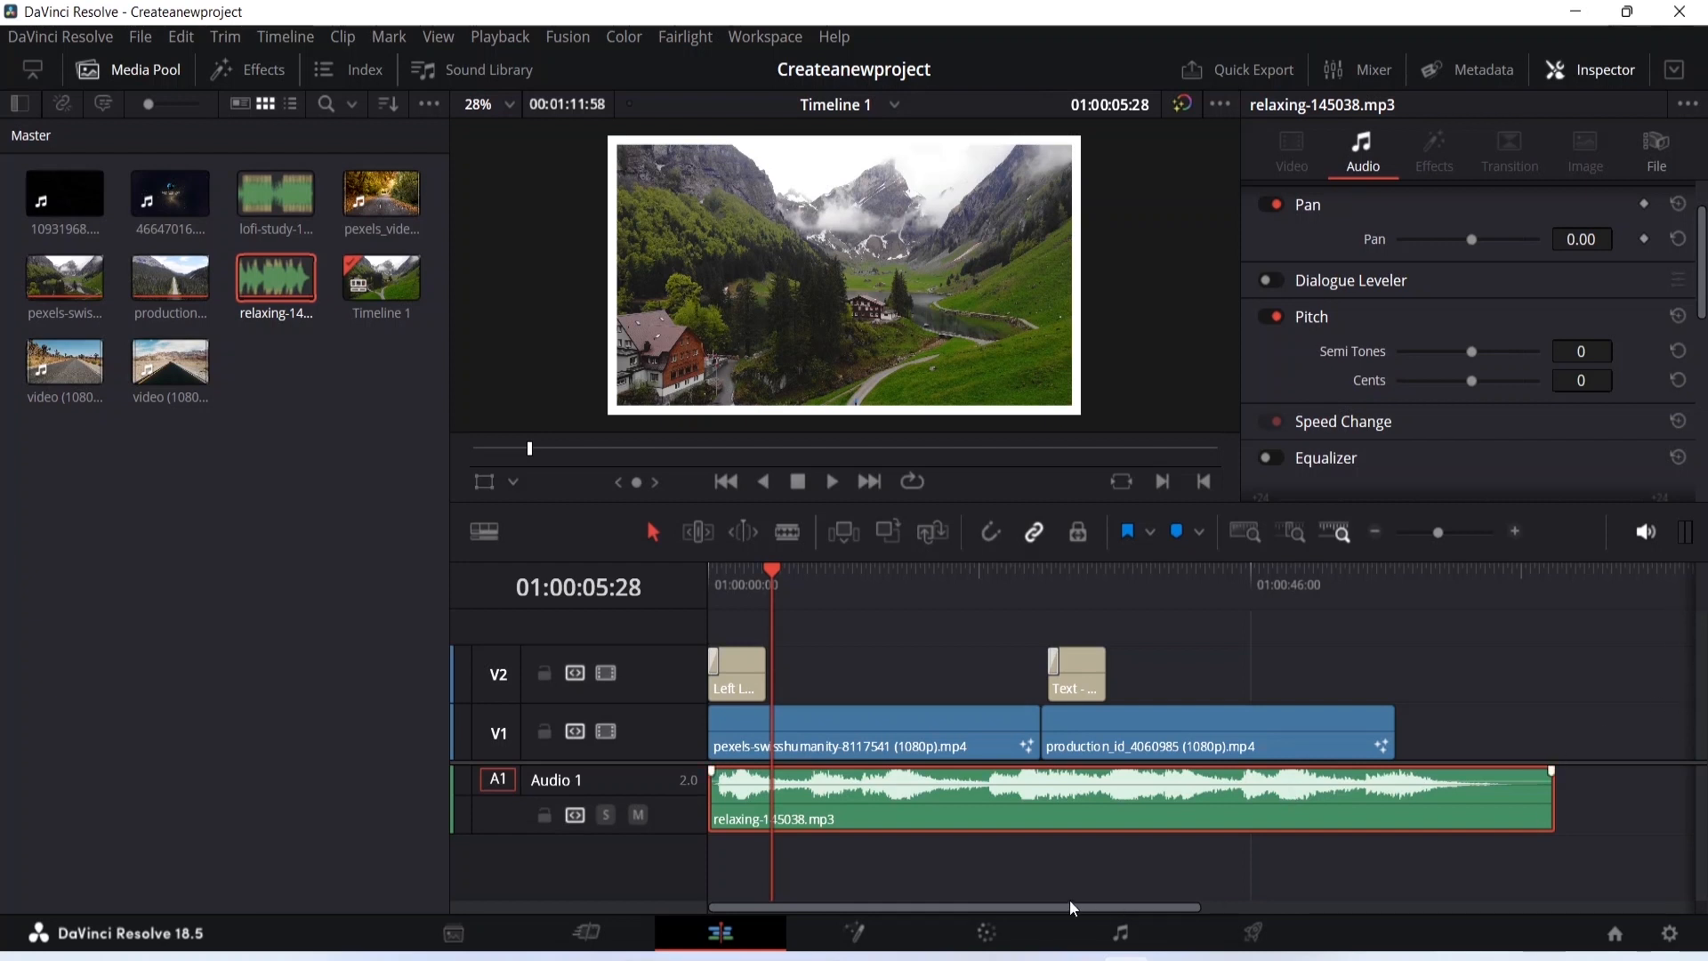
Play the timeline from 01:00:00:00 past the cut between the two video clips to check the music.
left_click_drag(769, 571, 708, 569)
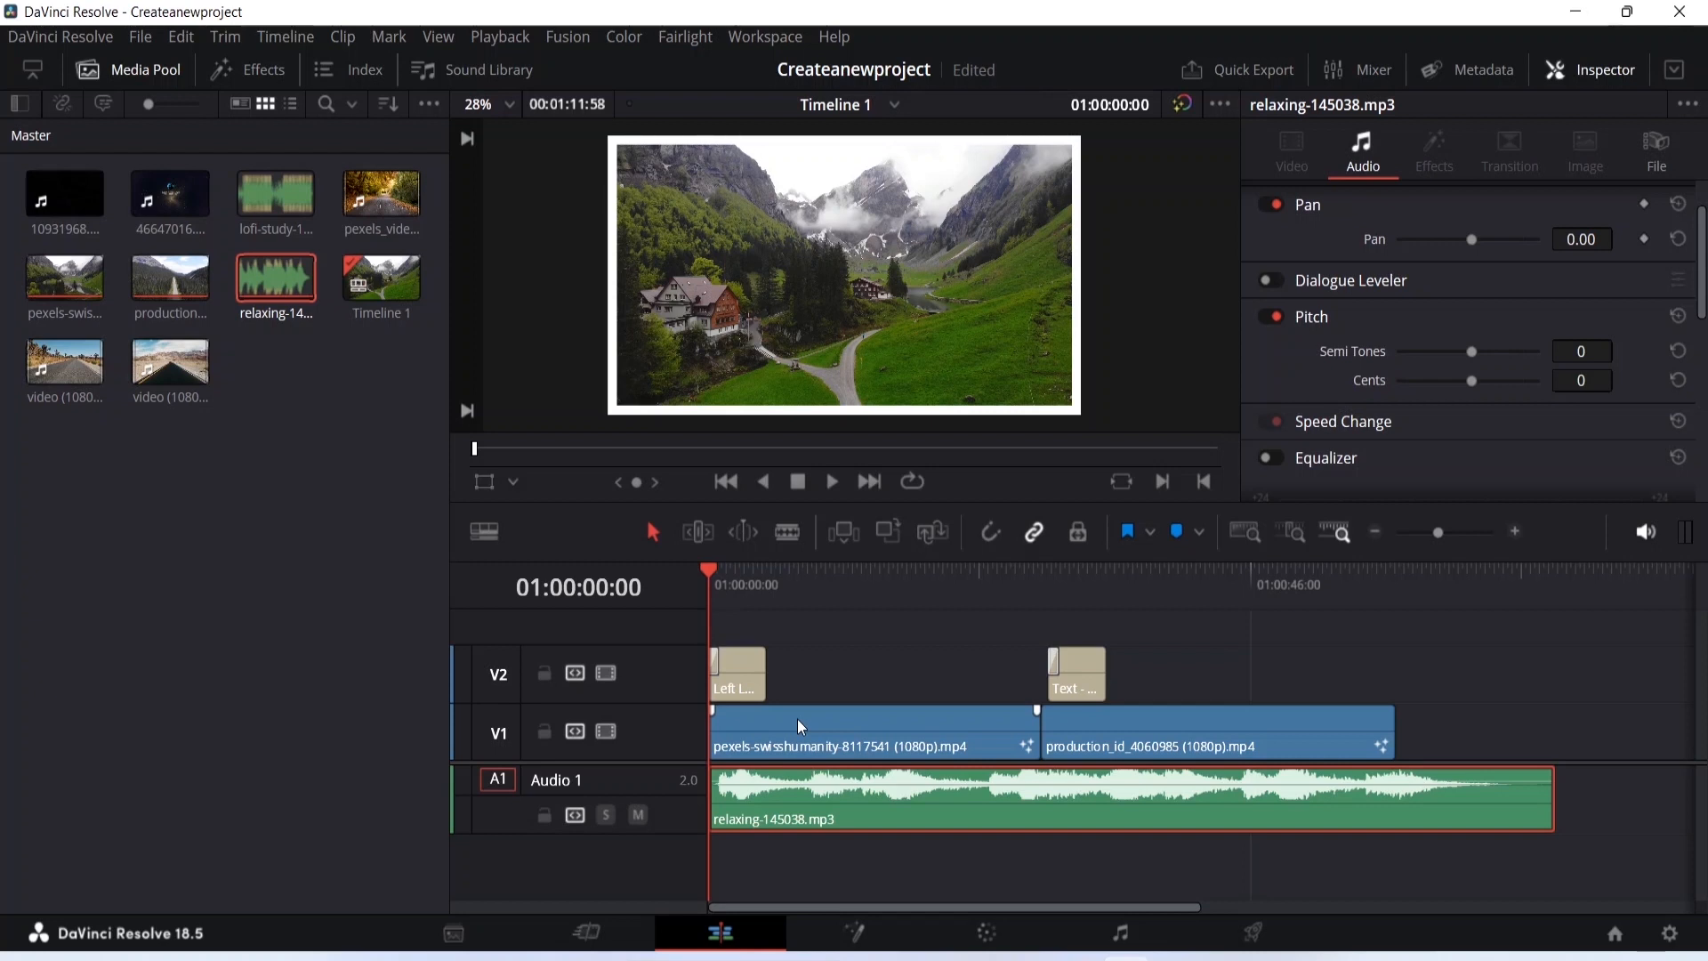
key("space")
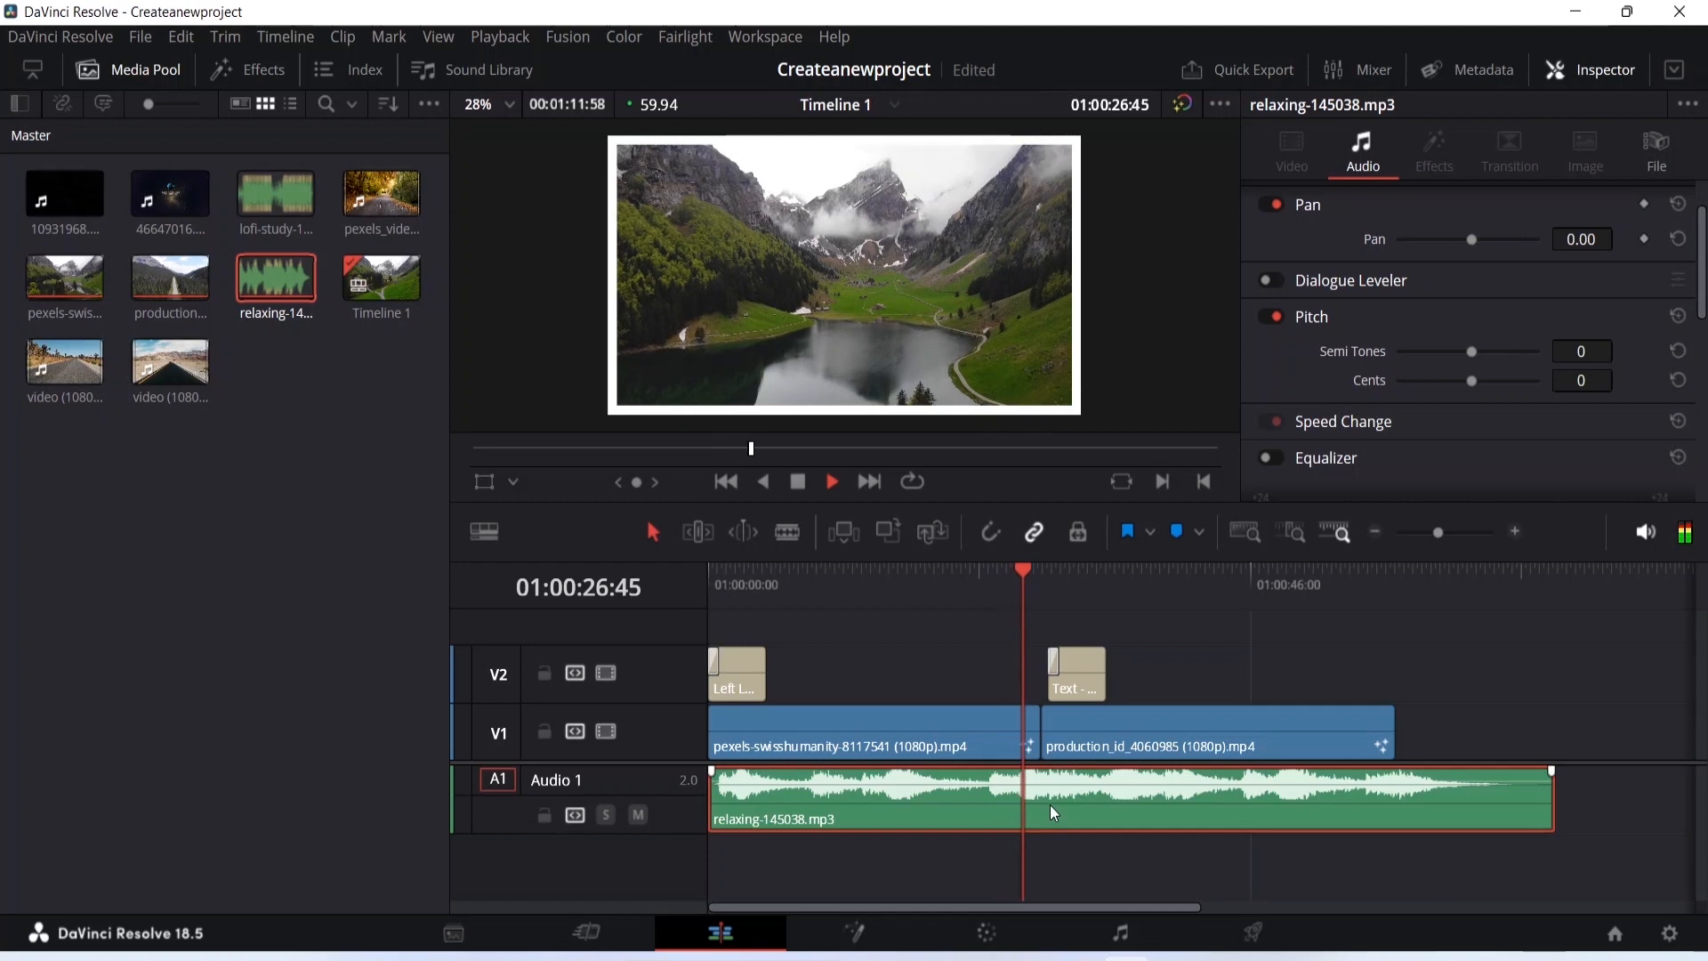
key("space")
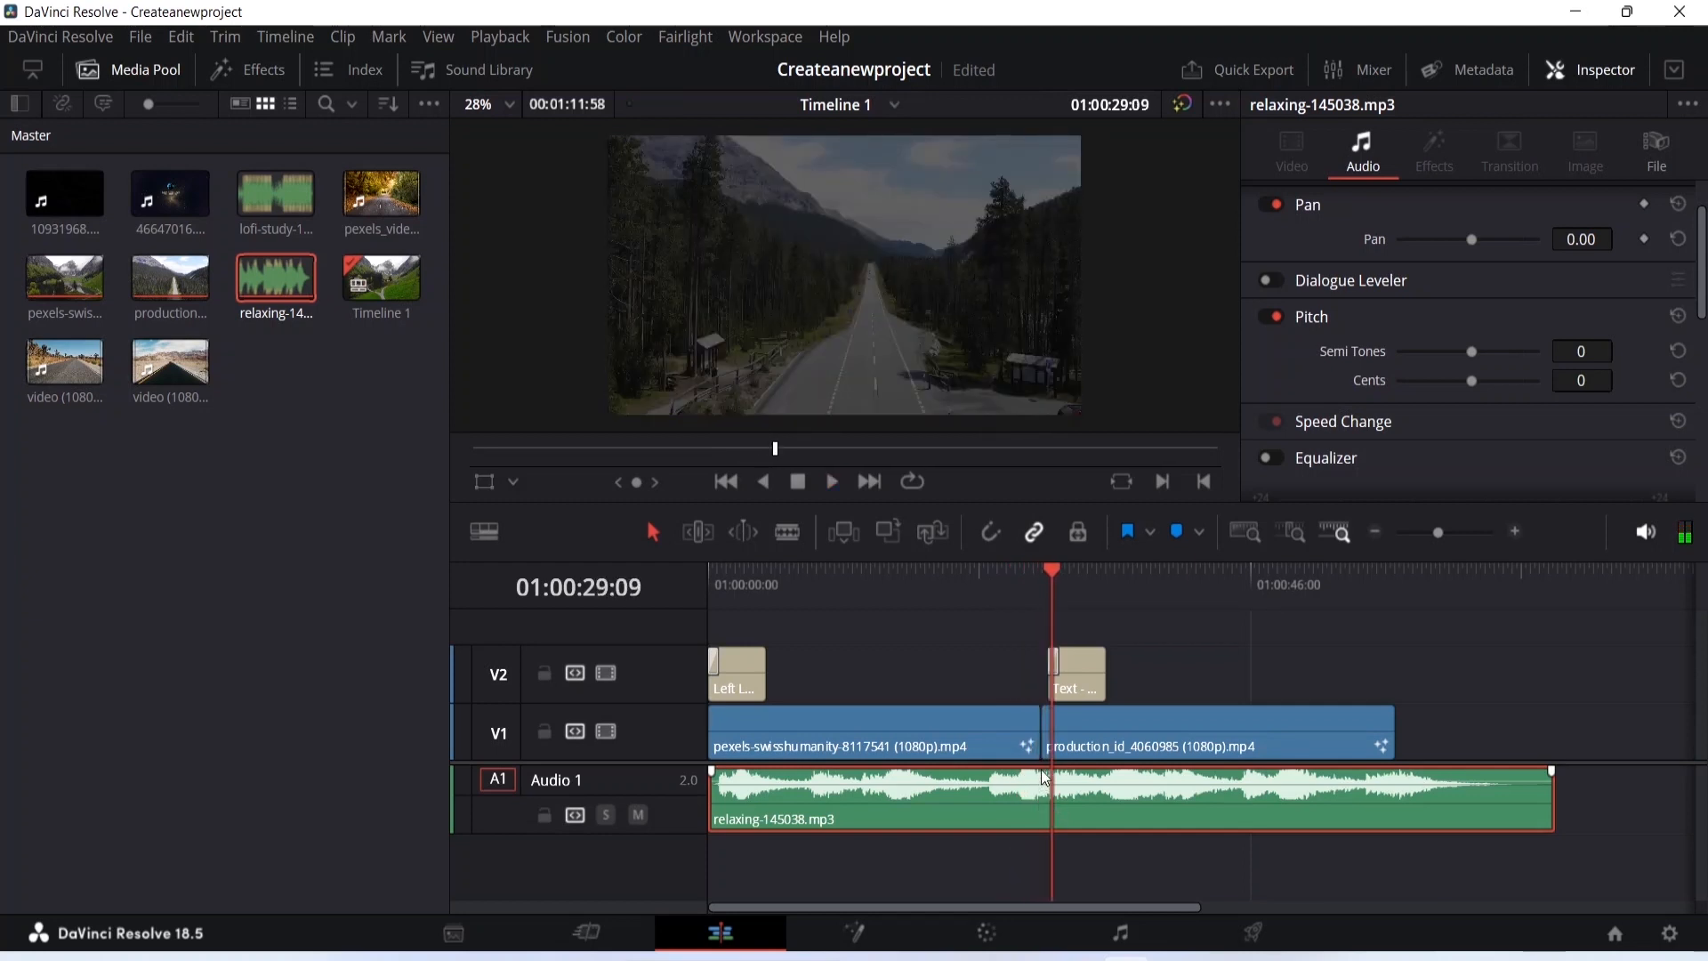
Split the relaxing-145038.mp3 clip on Audio 1 at 01:00:28:00, near the cut between the two video clips.
left_click_drag(1049, 569, 1039, 564)
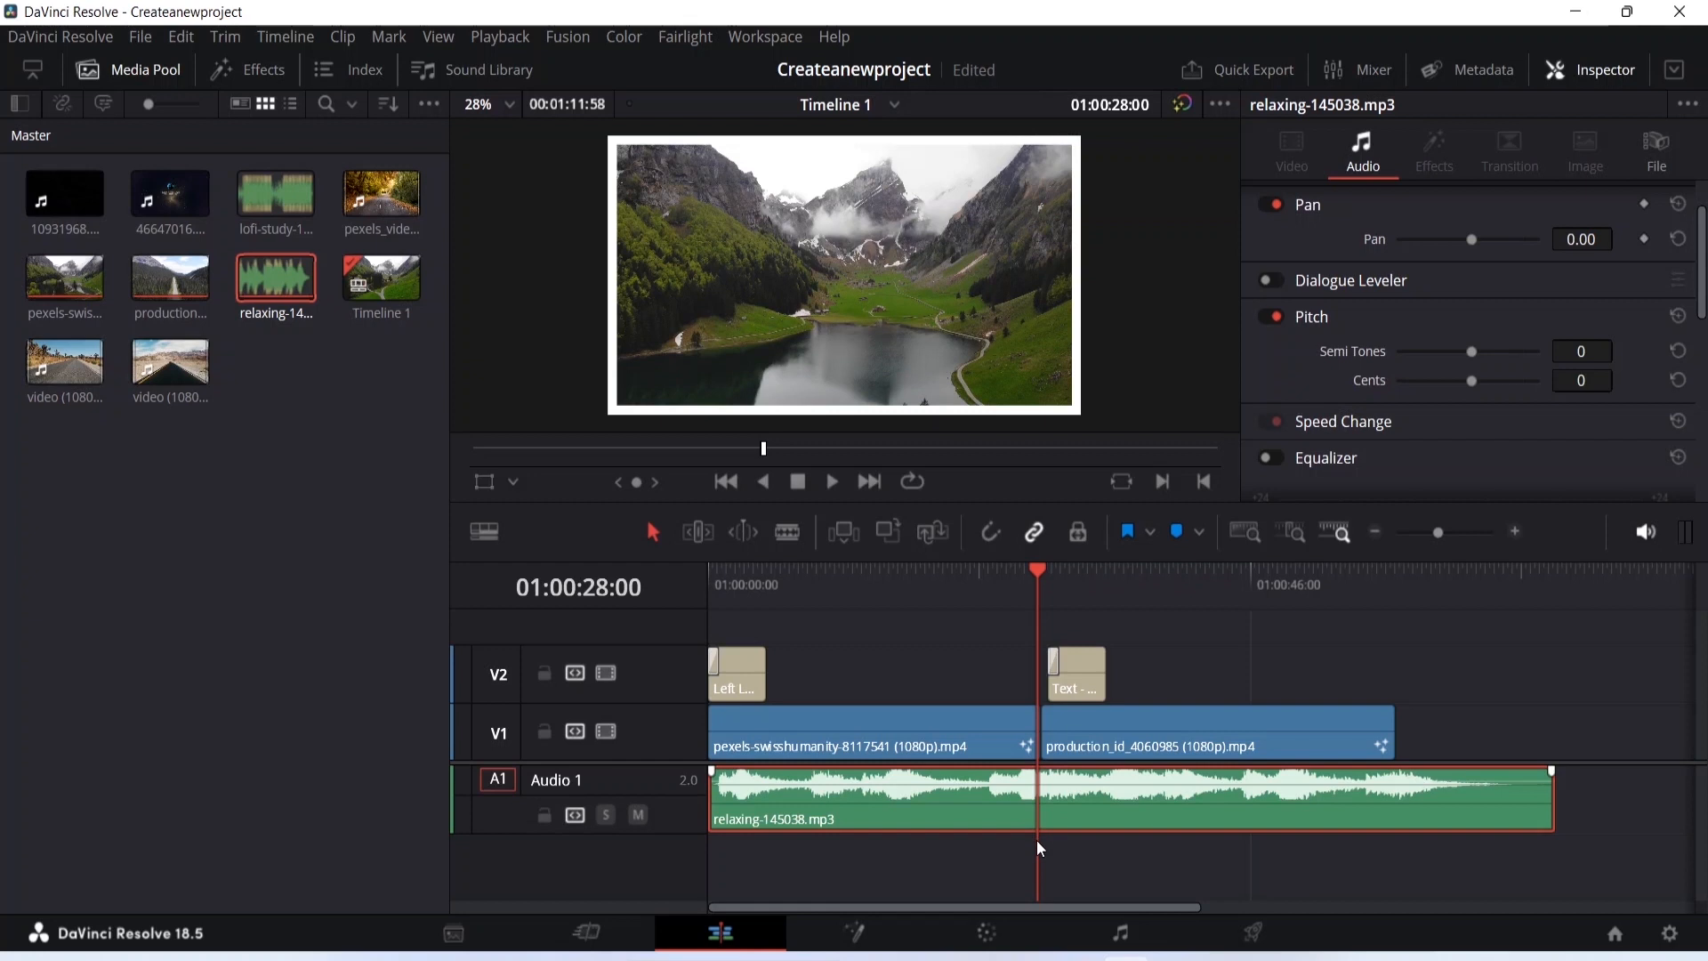
key("minus")
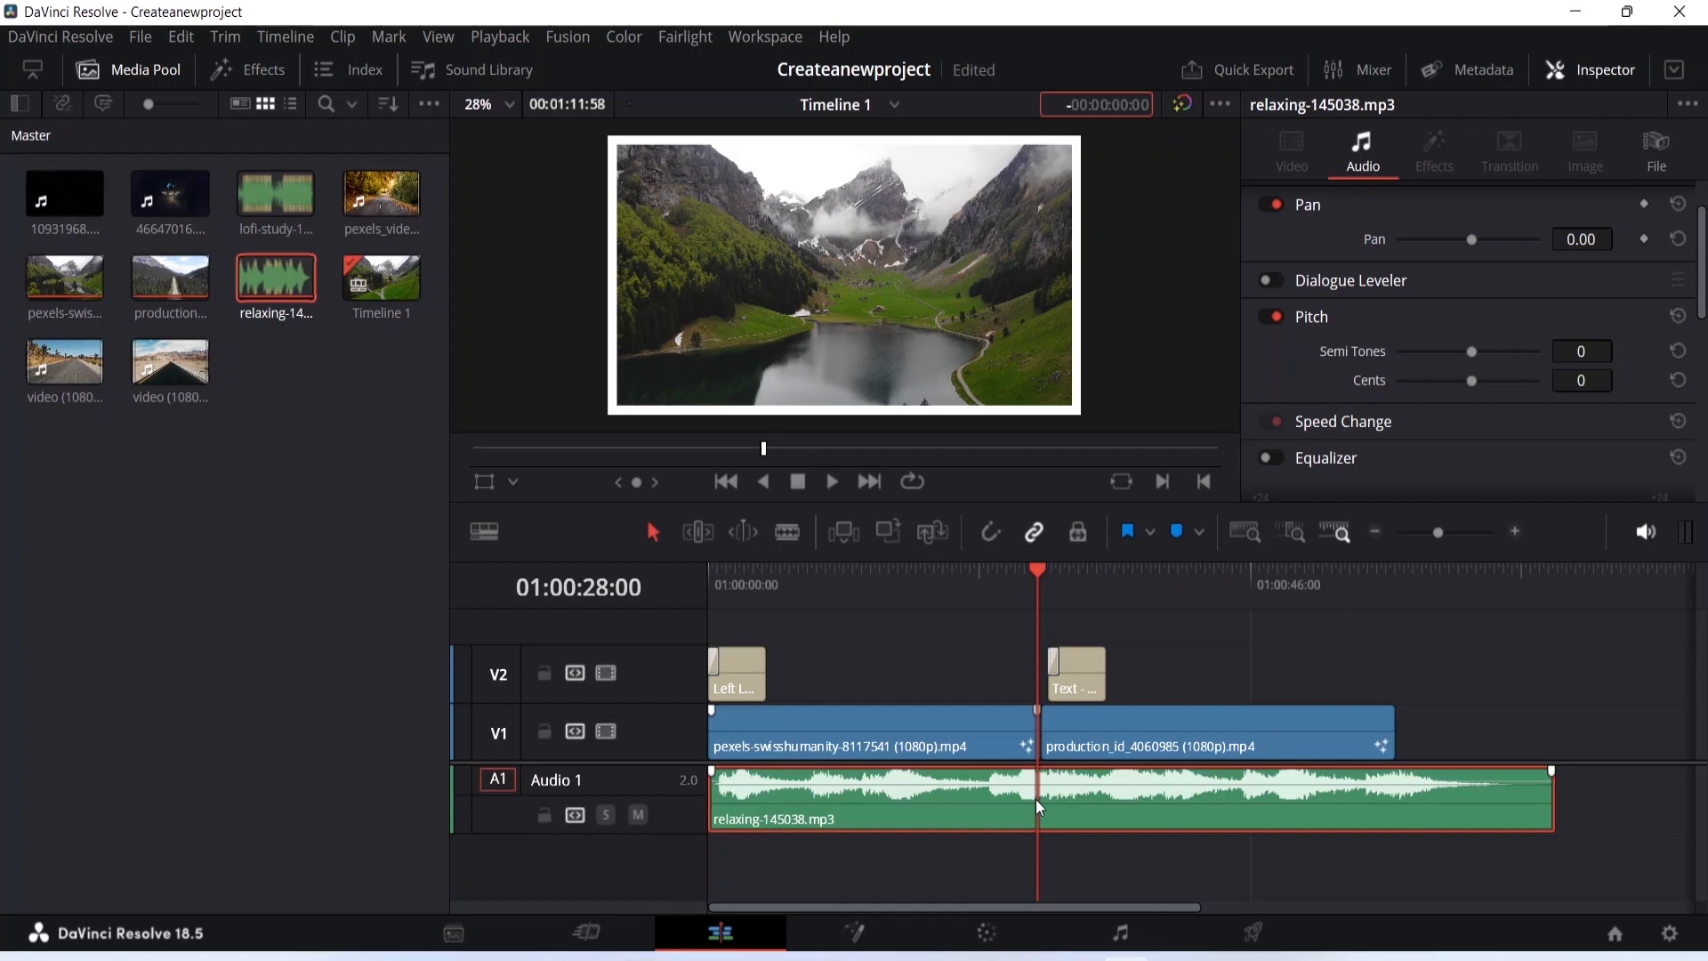
left_click(787, 531)
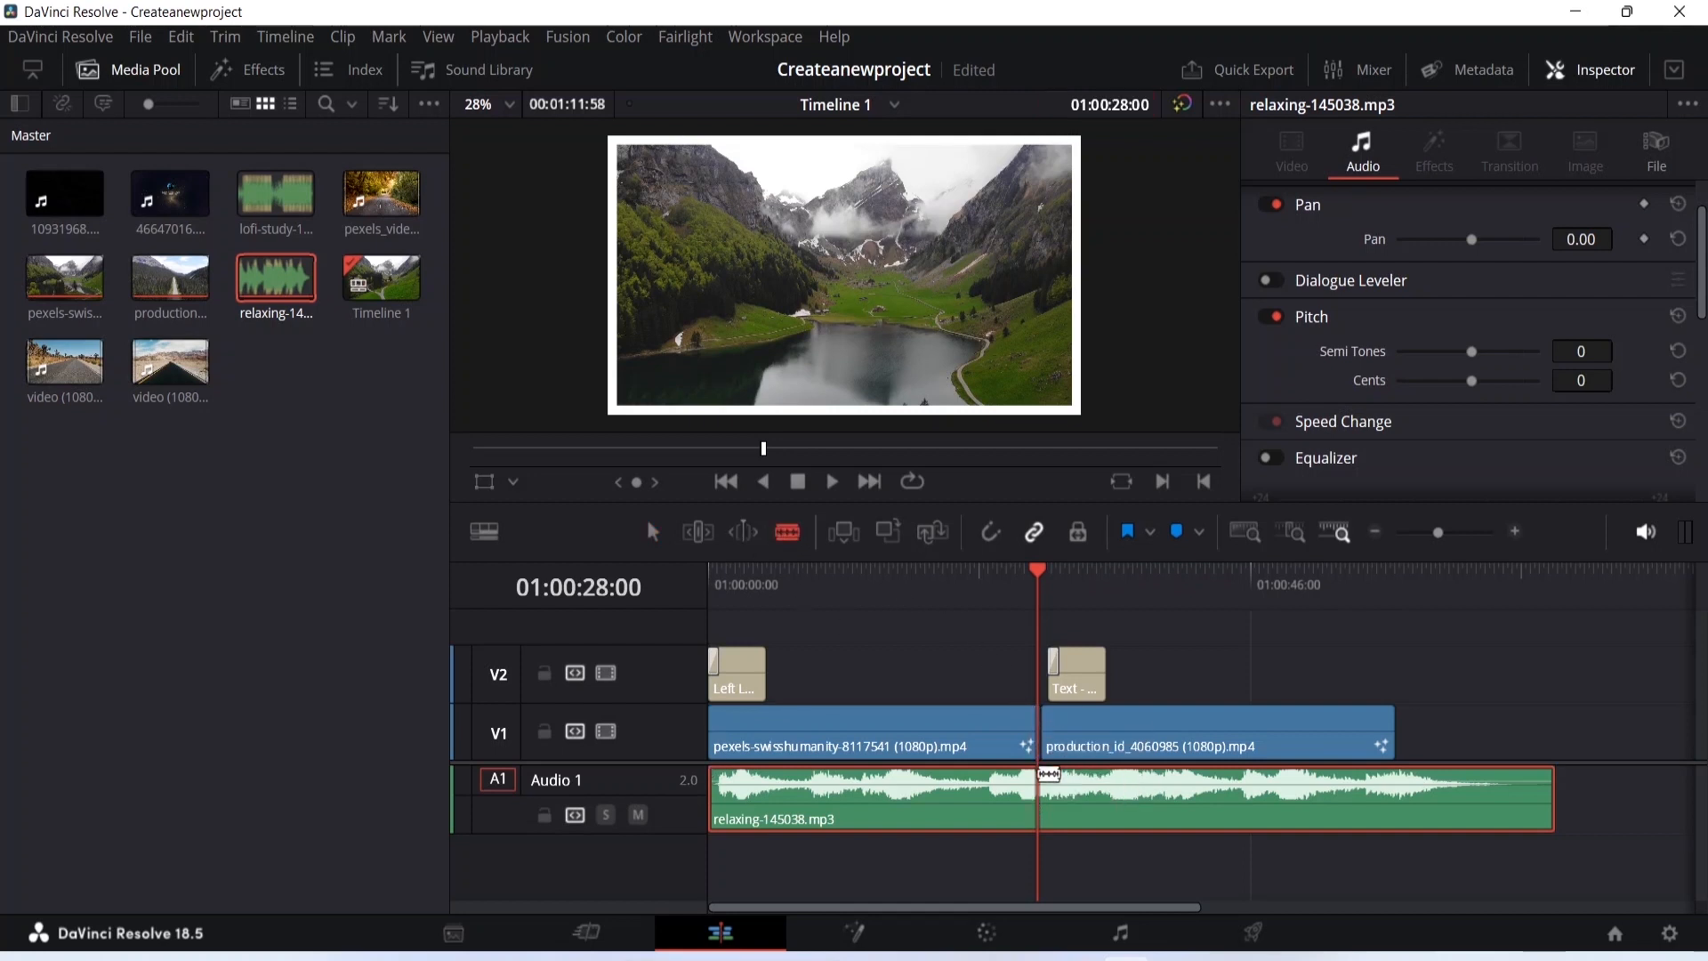
left_click(1042, 805)
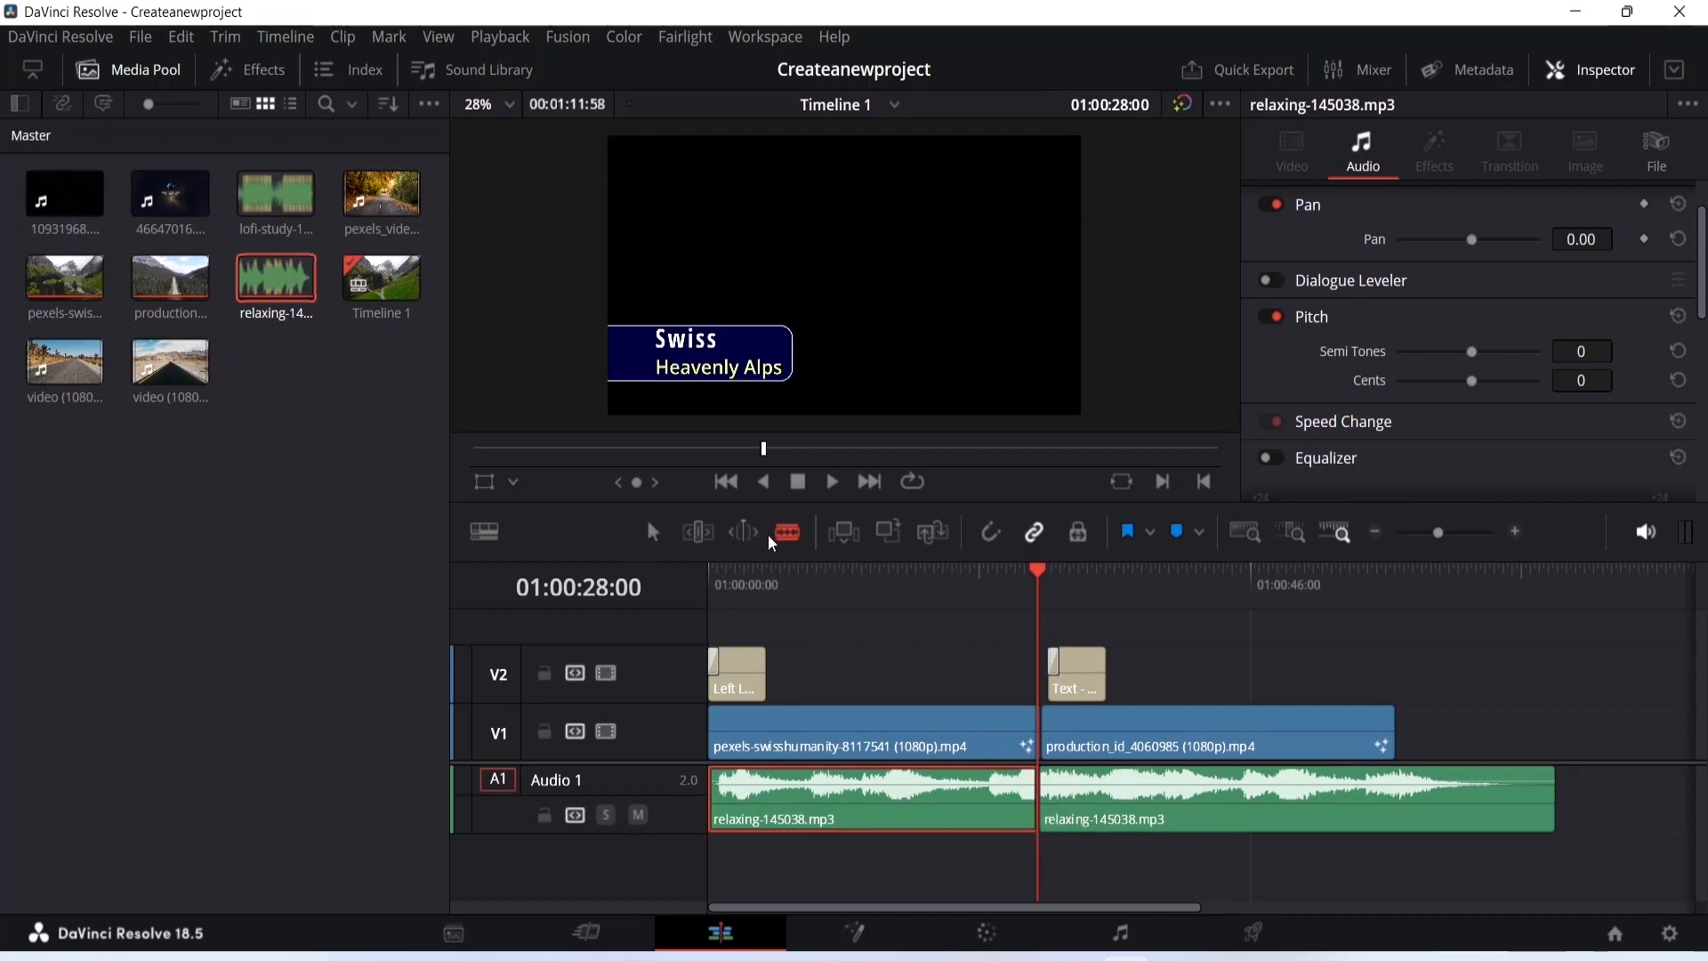
left_click(653, 531)
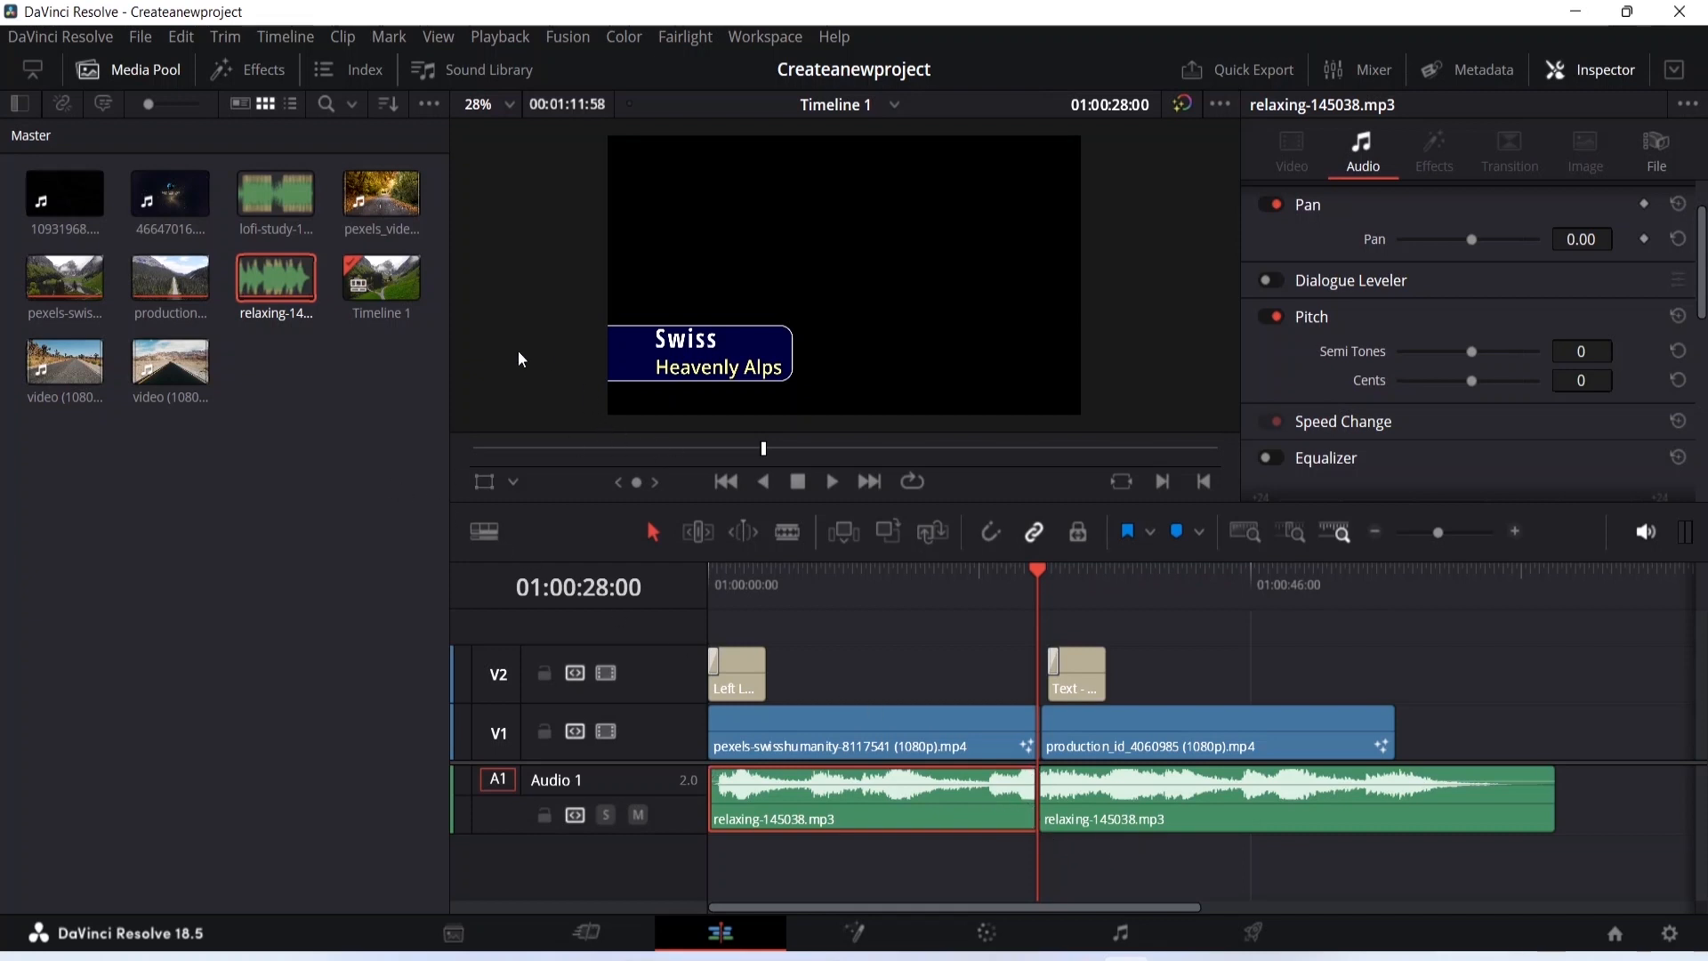
Place lofi-study-112191.mp3 on a new track Audio 2 beneath the first music track, from the start of the timeline.
double_click(274, 196)
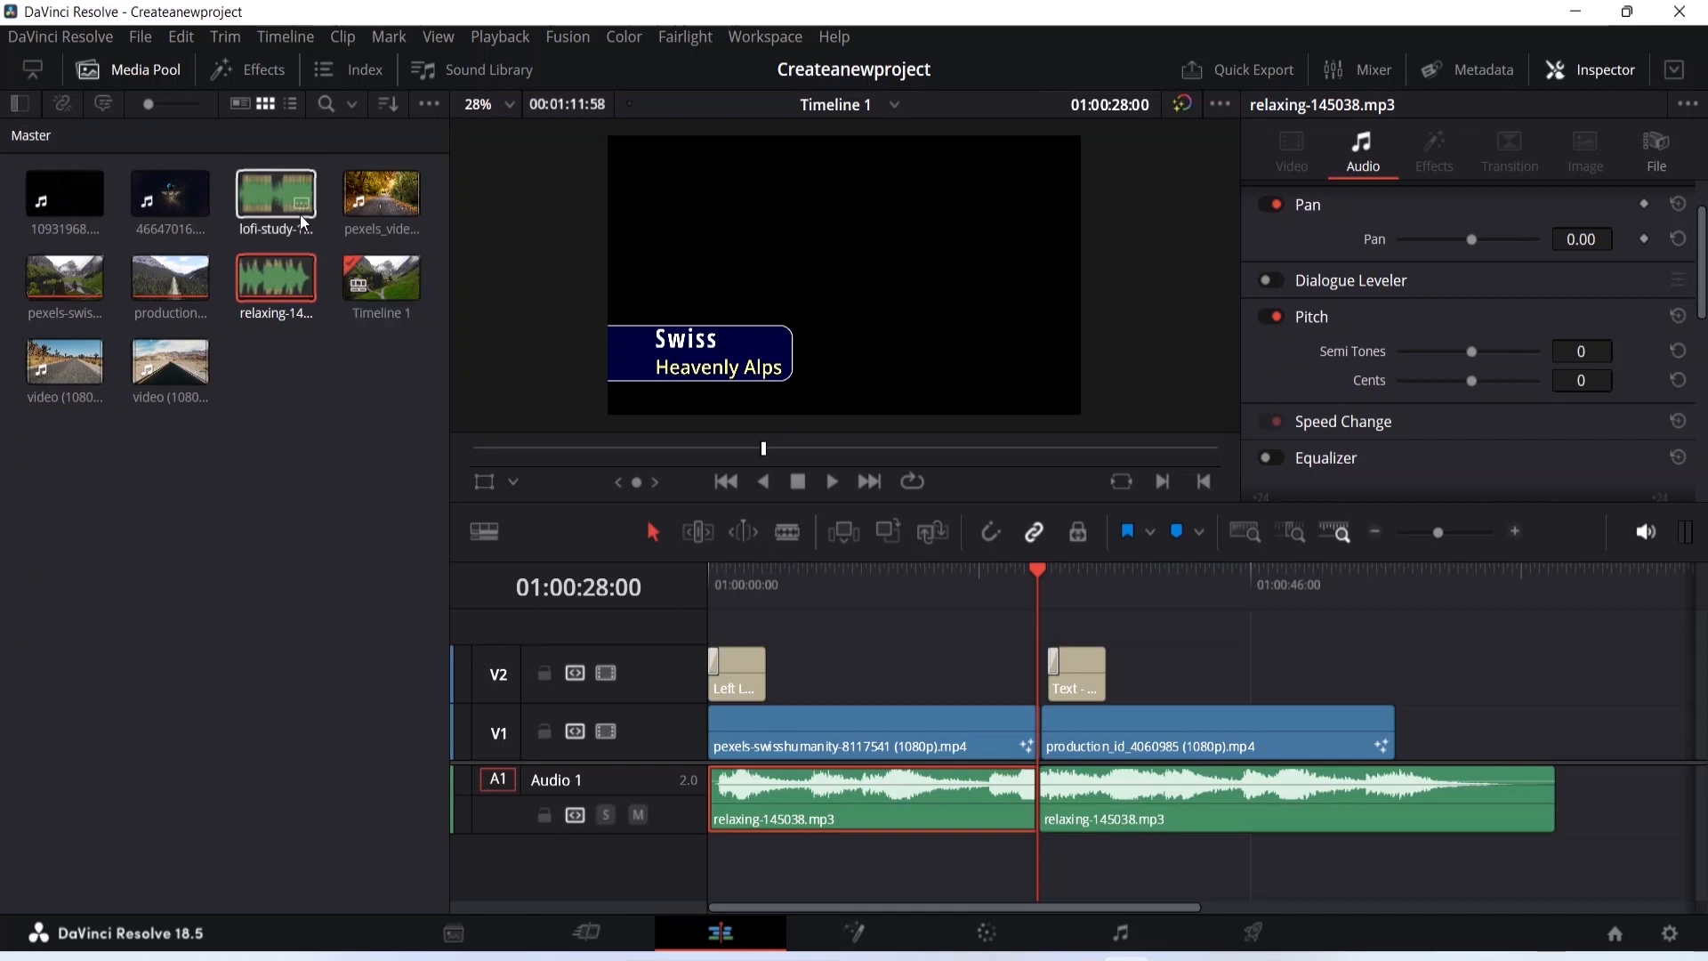
left_click_drag(274, 199, 709, 873)
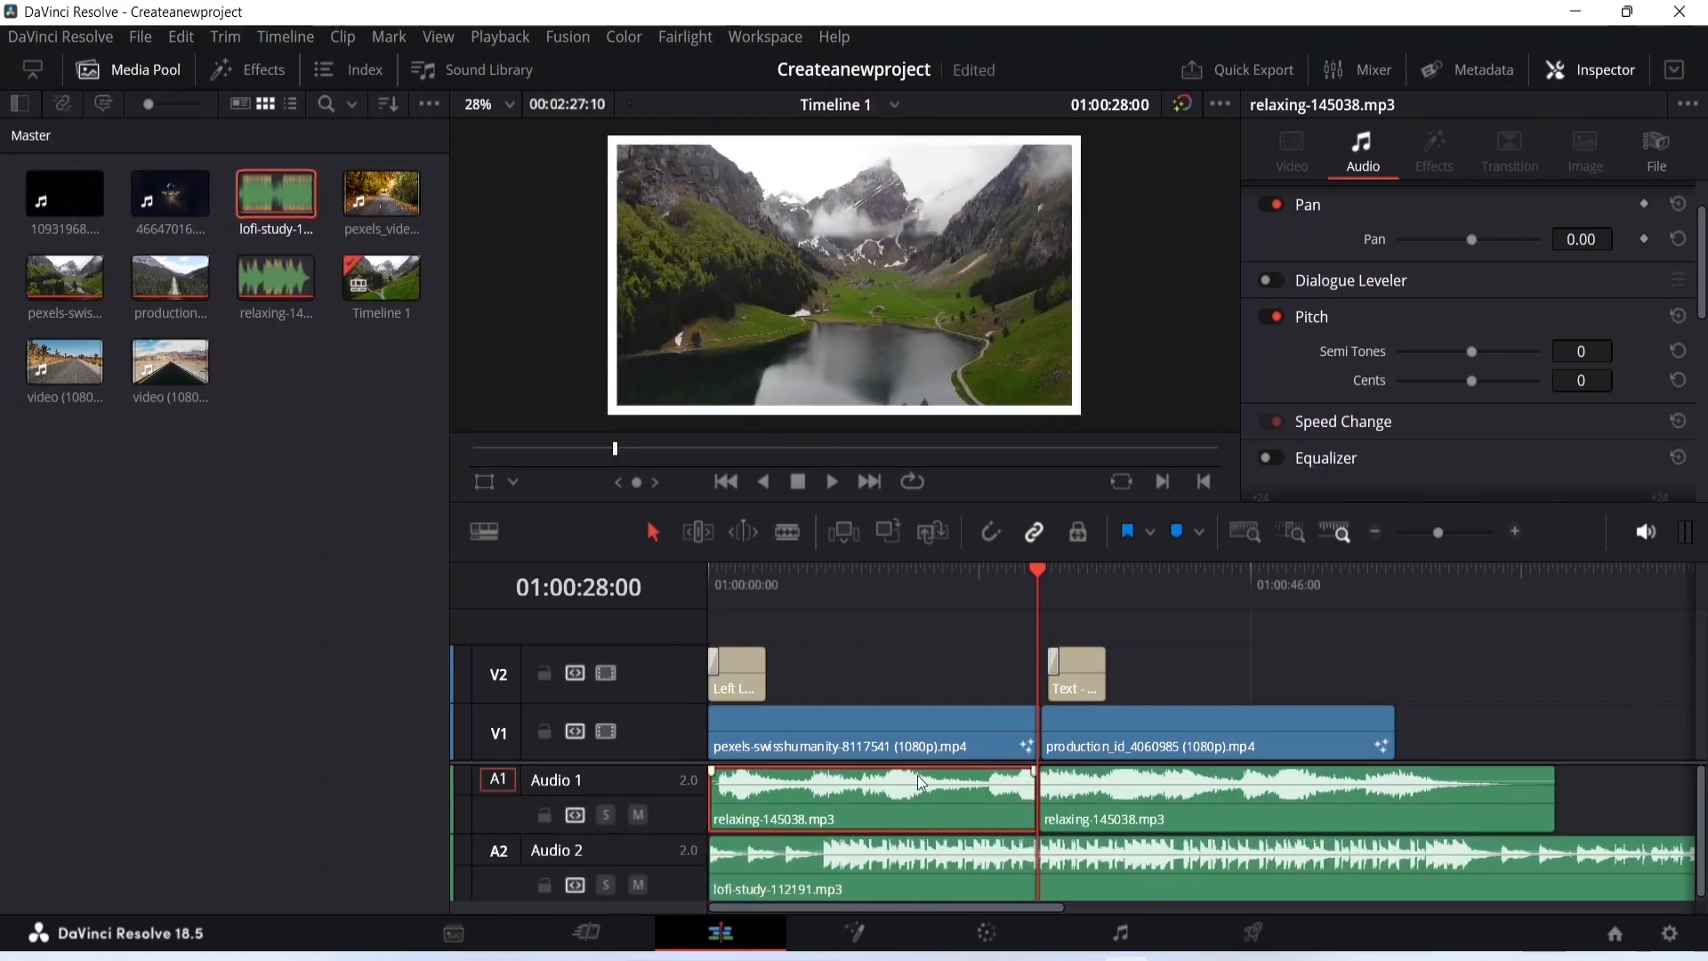
left_click_drag(635, 761, 634, 736)
left_click_drag(634, 727, 634, 717)
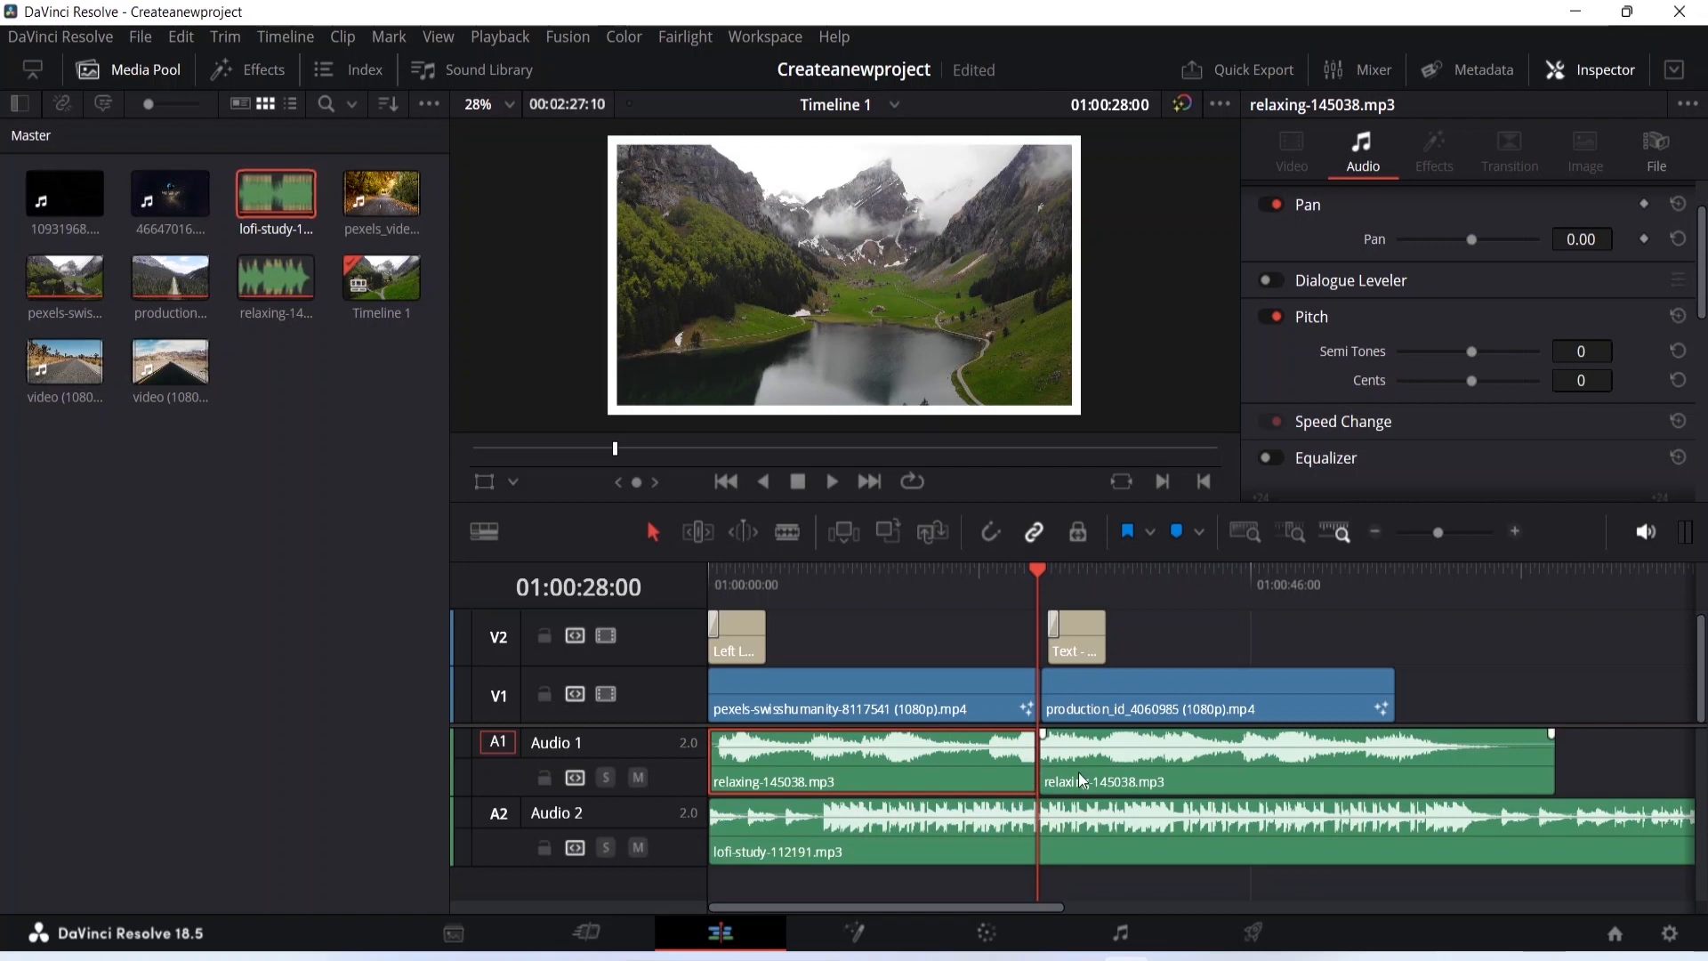
Shift the second relaxing-145038.mp3 piece later on Audio 1 and move the lofi-study-112191.mp3 clip later on Audio 2.
left_click_drag(1073, 772, 1148, 756)
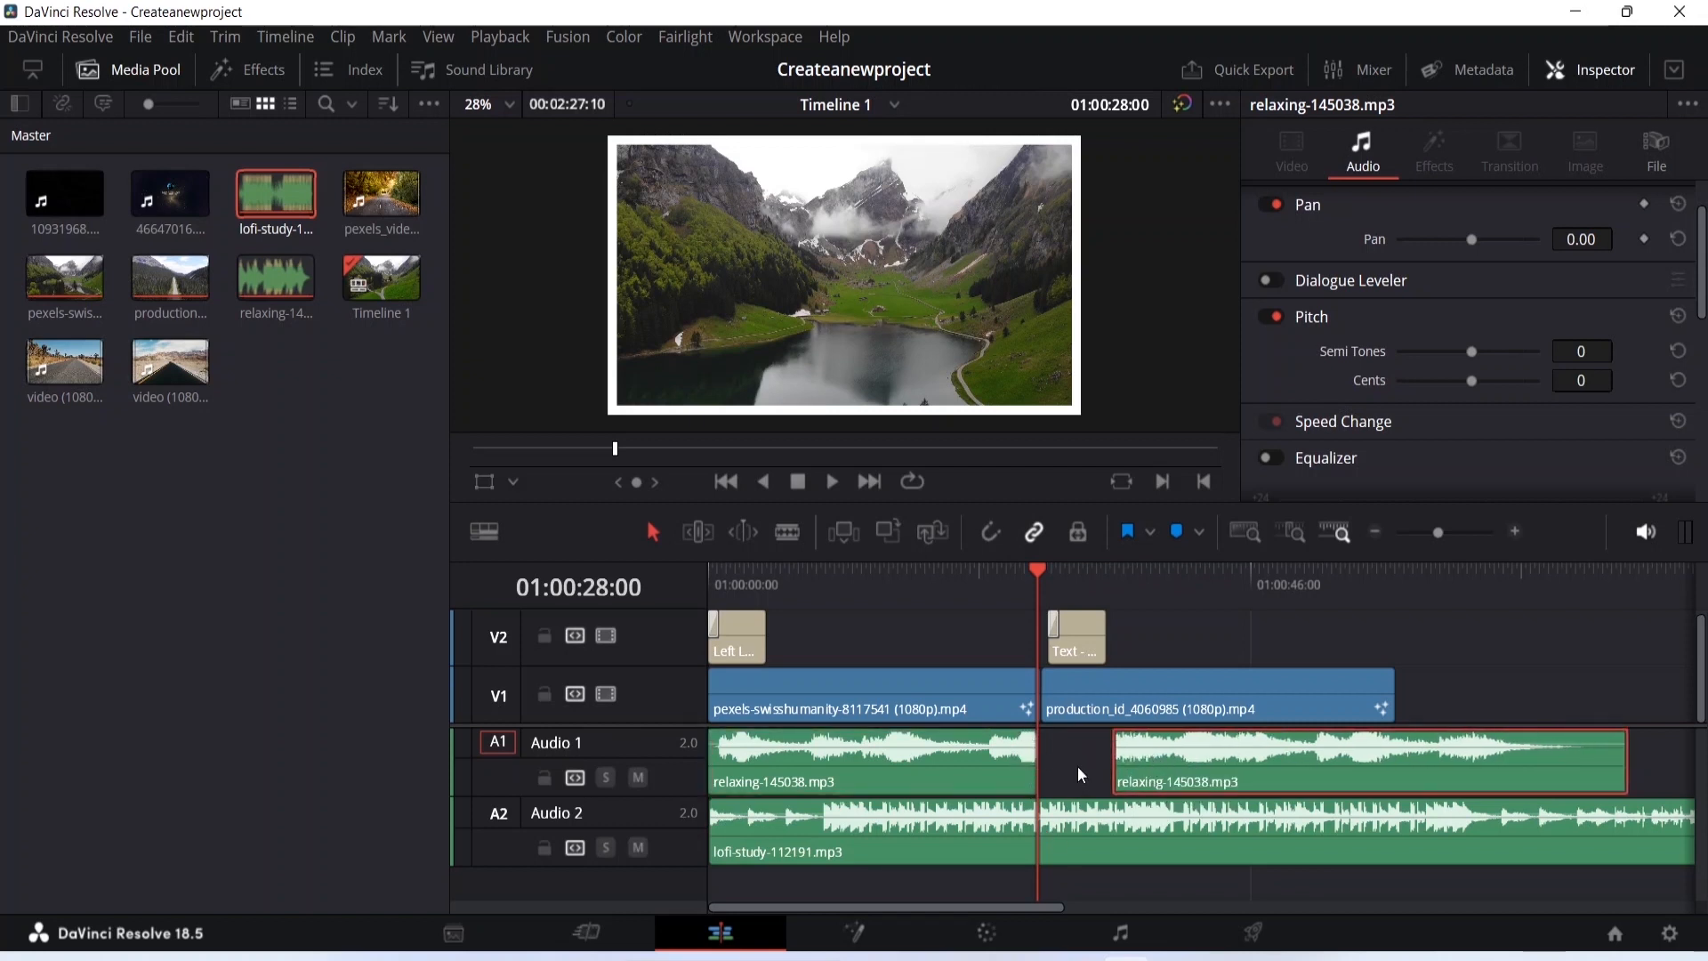
left_click(1006, 844)
left_click_drag(1008, 843, 1212, 836)
left_click_drag(1039, 566, 1043, 565)
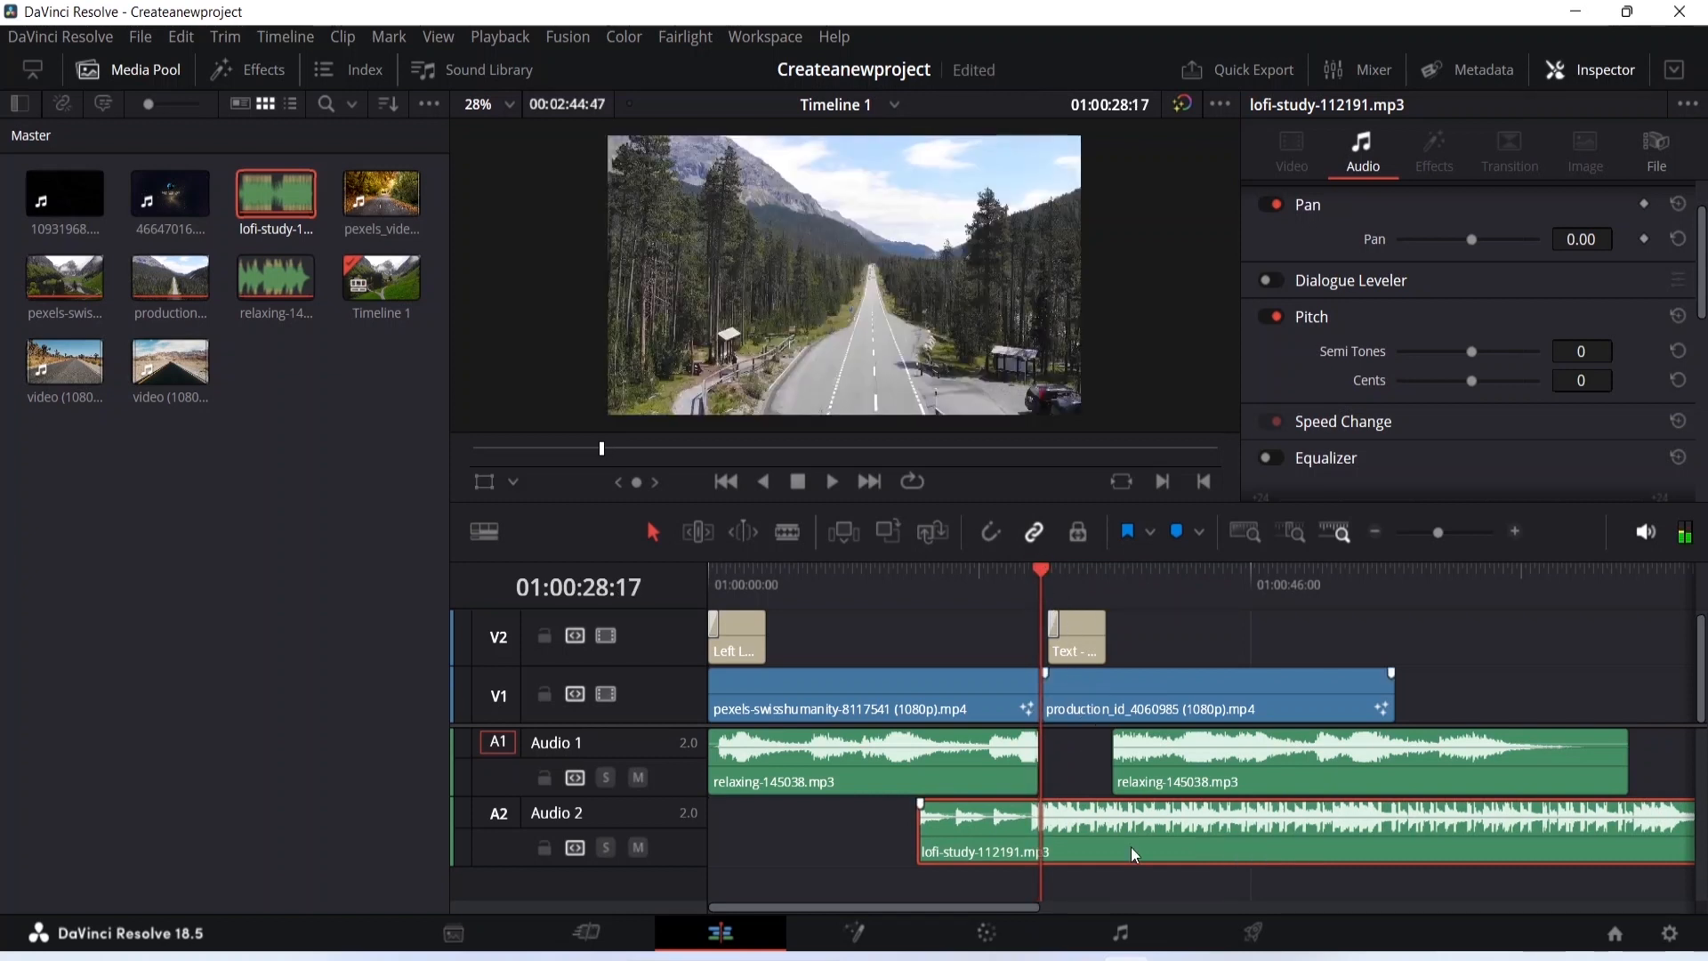
left_click_drag(1137, 843, 1140, 844)
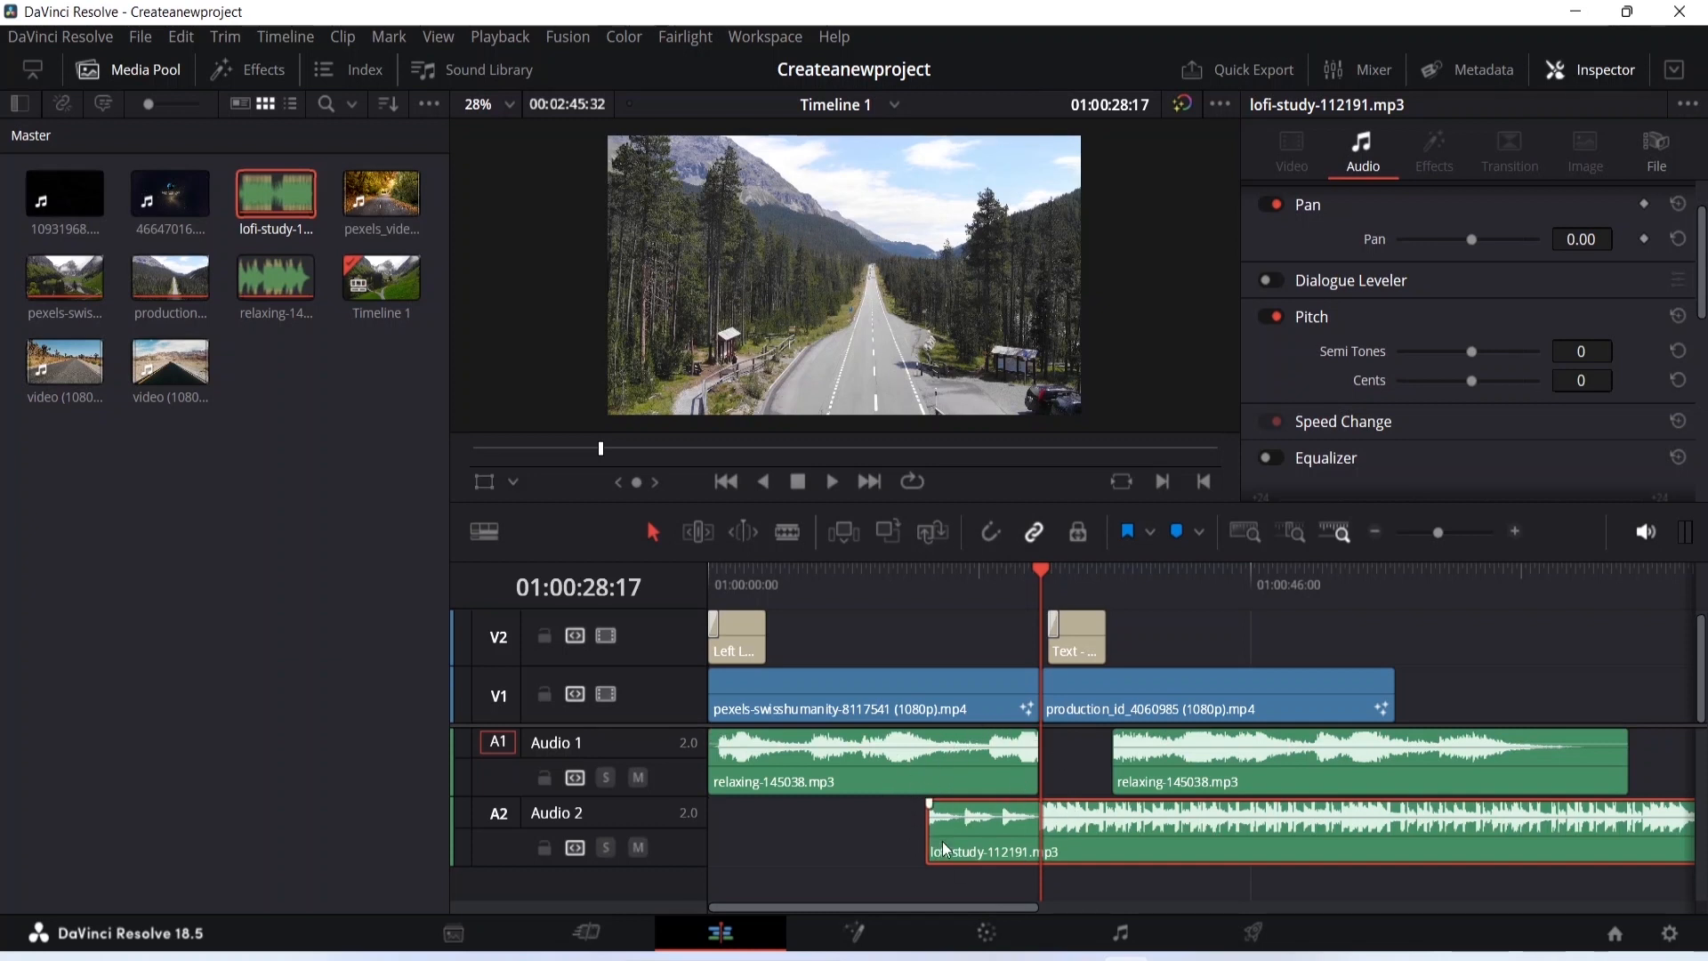
left_click_drag(1136, 830, 1197, 825)
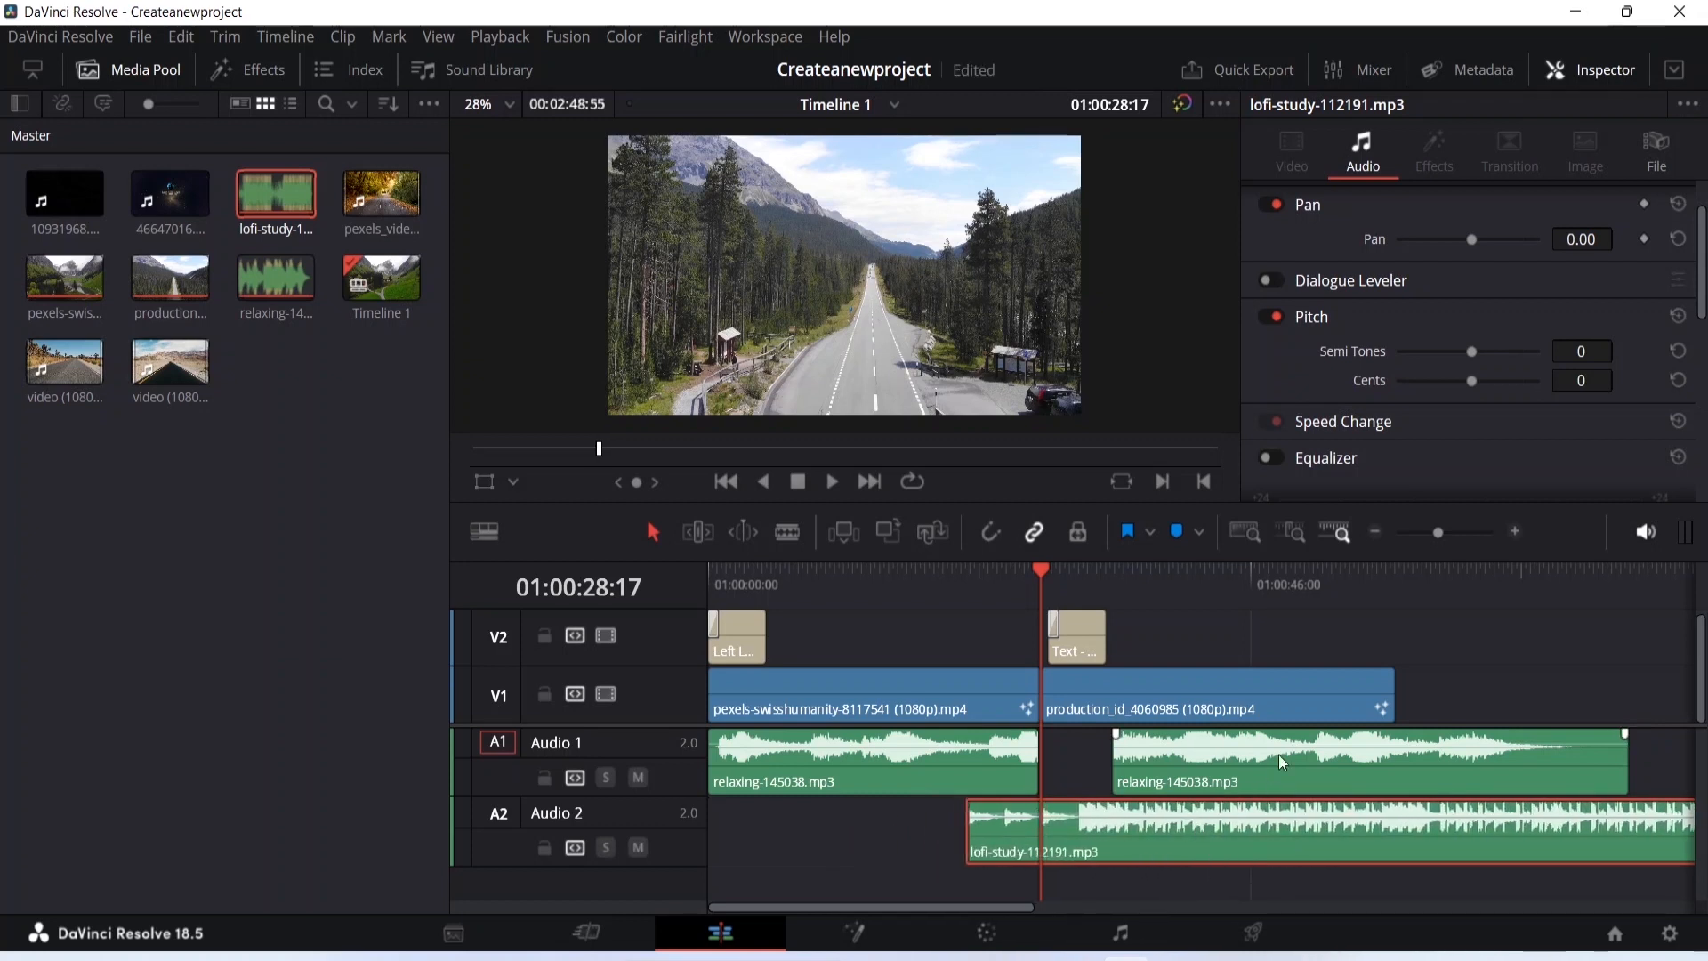
Cut the second relaxing-145038.mp3 piece from Audio 1 and move the lofi clip earlier so its loud part meets the second video clip.
left_click(1208, 776)
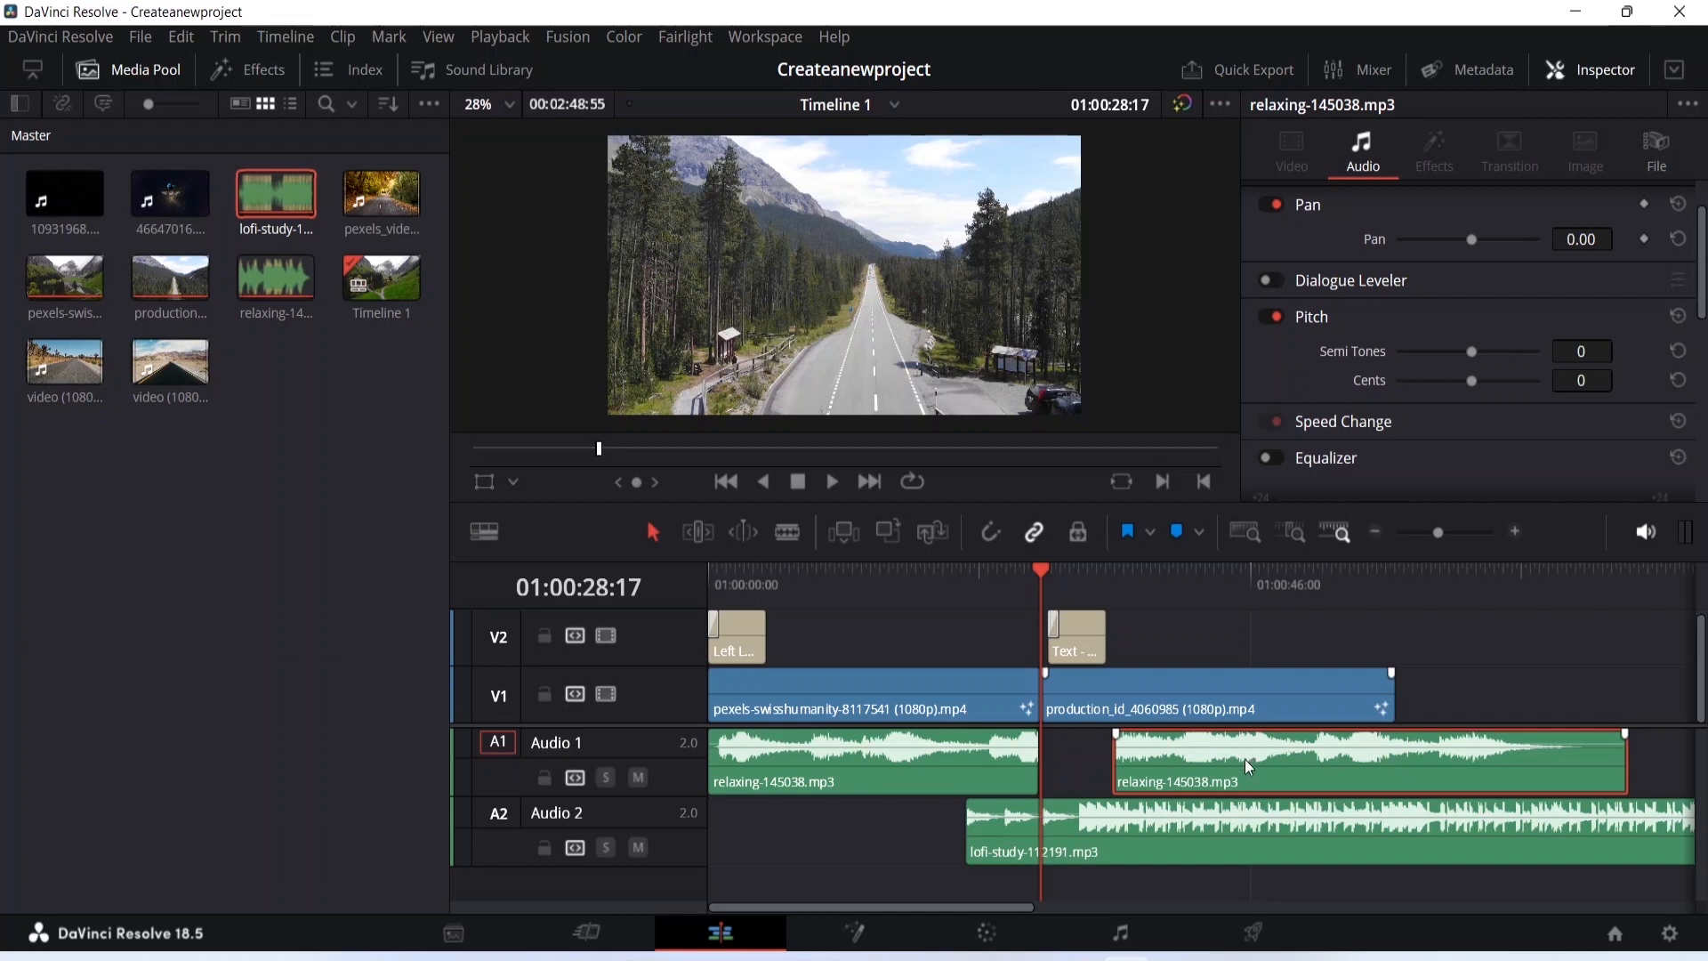
right_click(1317, 755)
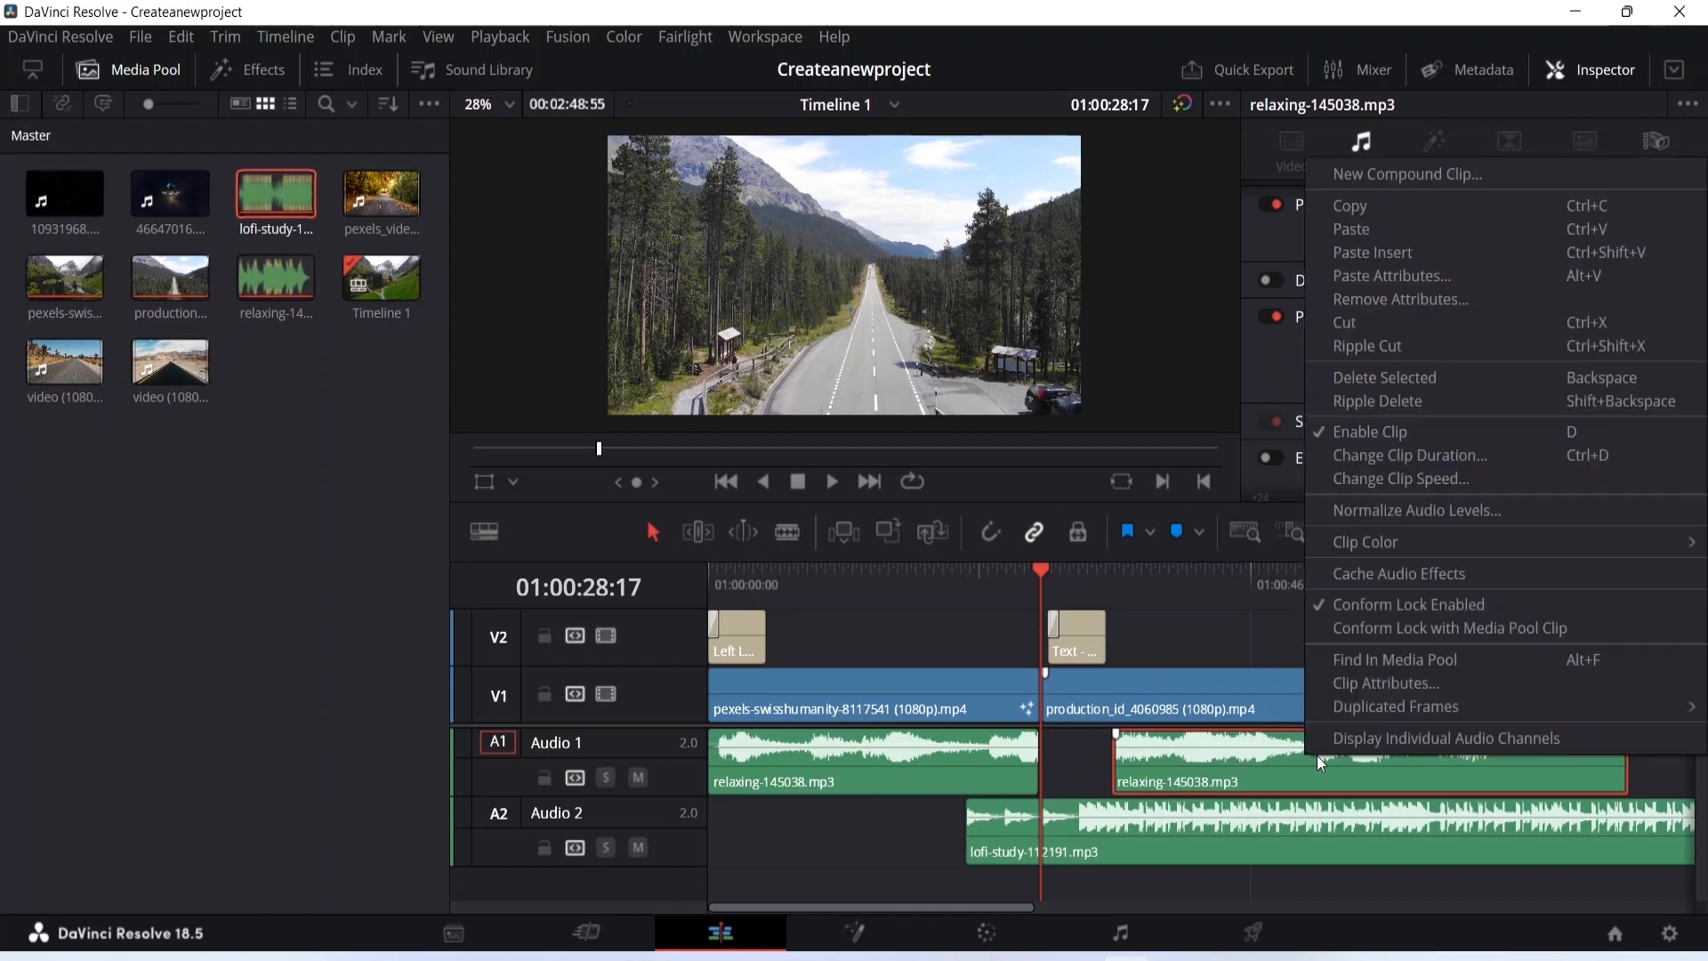
left_click(1370, 331)
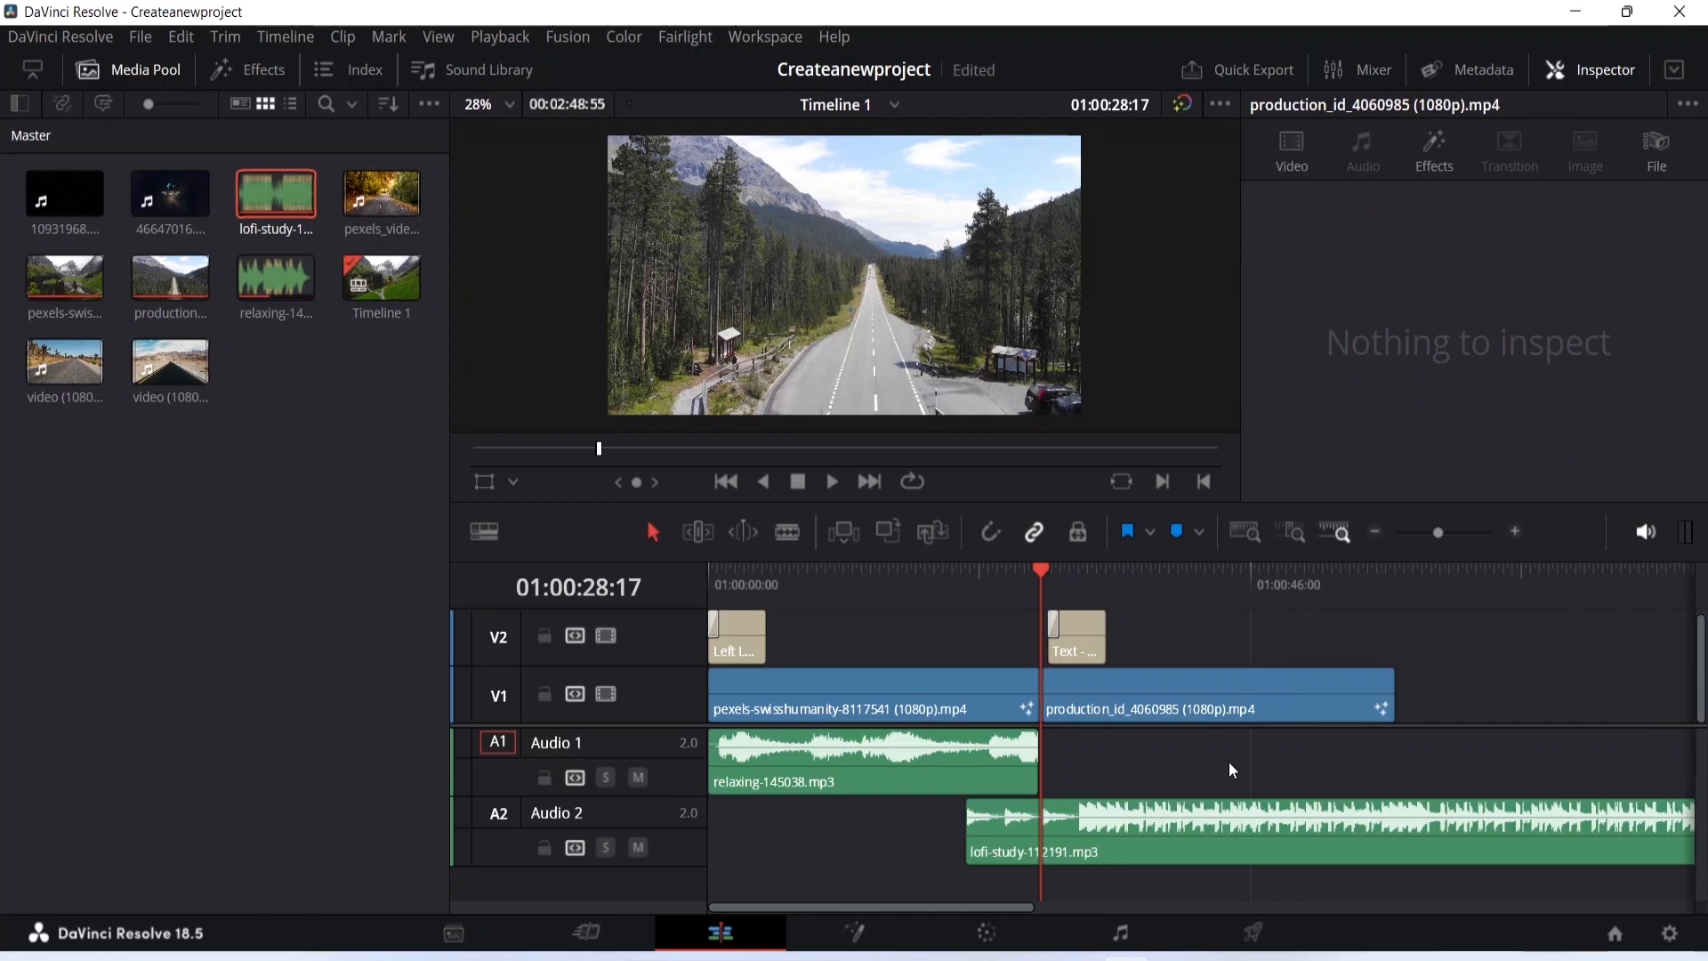
left_click_drag(1151, 825, 1116, 823)
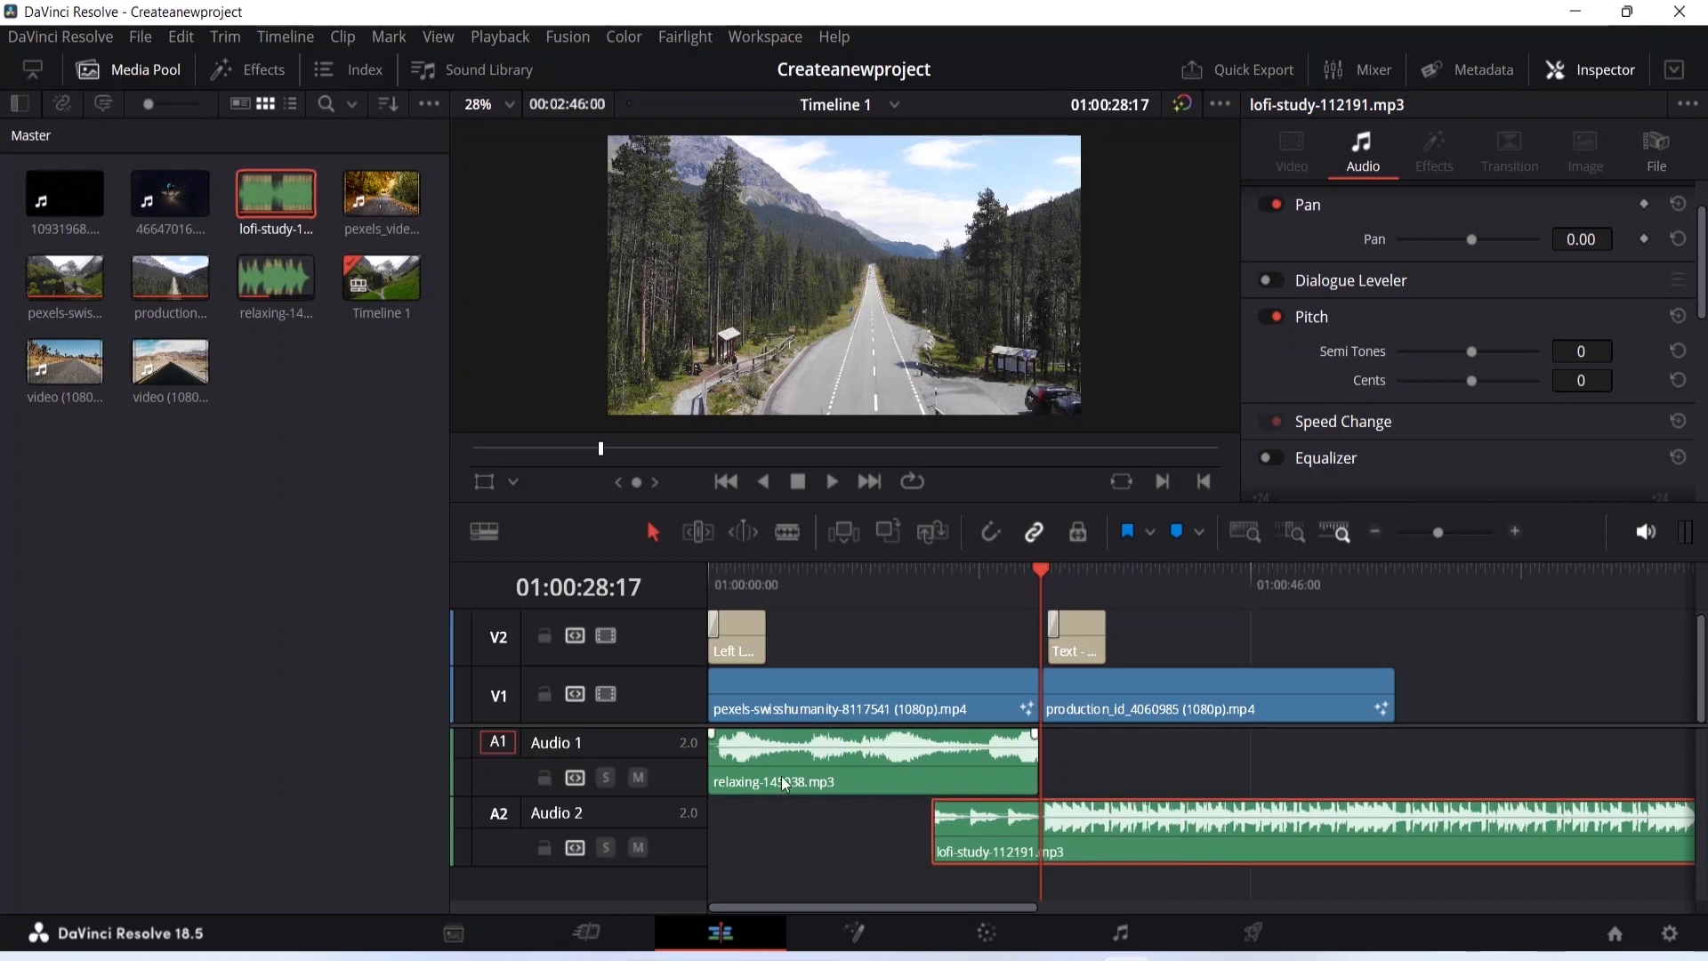
Mute Audio 1 and play the timeline around the start of the lofi clip to check it alone.
left_click(638, 777)
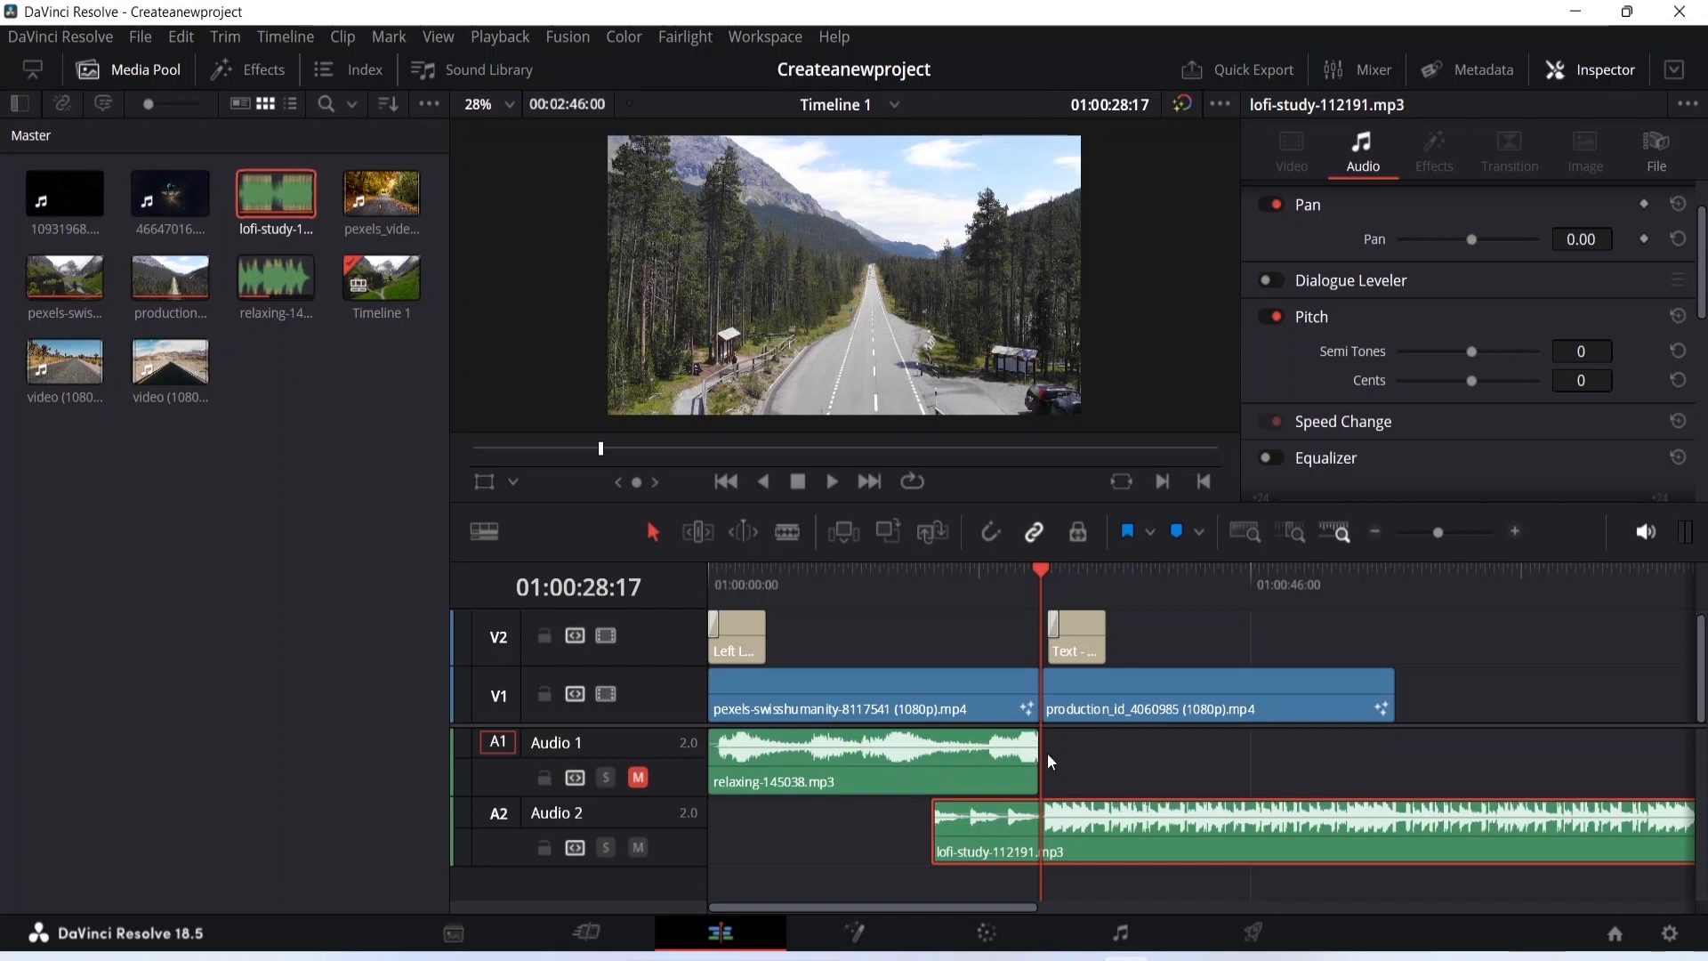
left_click_drag(1036, 567, 781, 608)
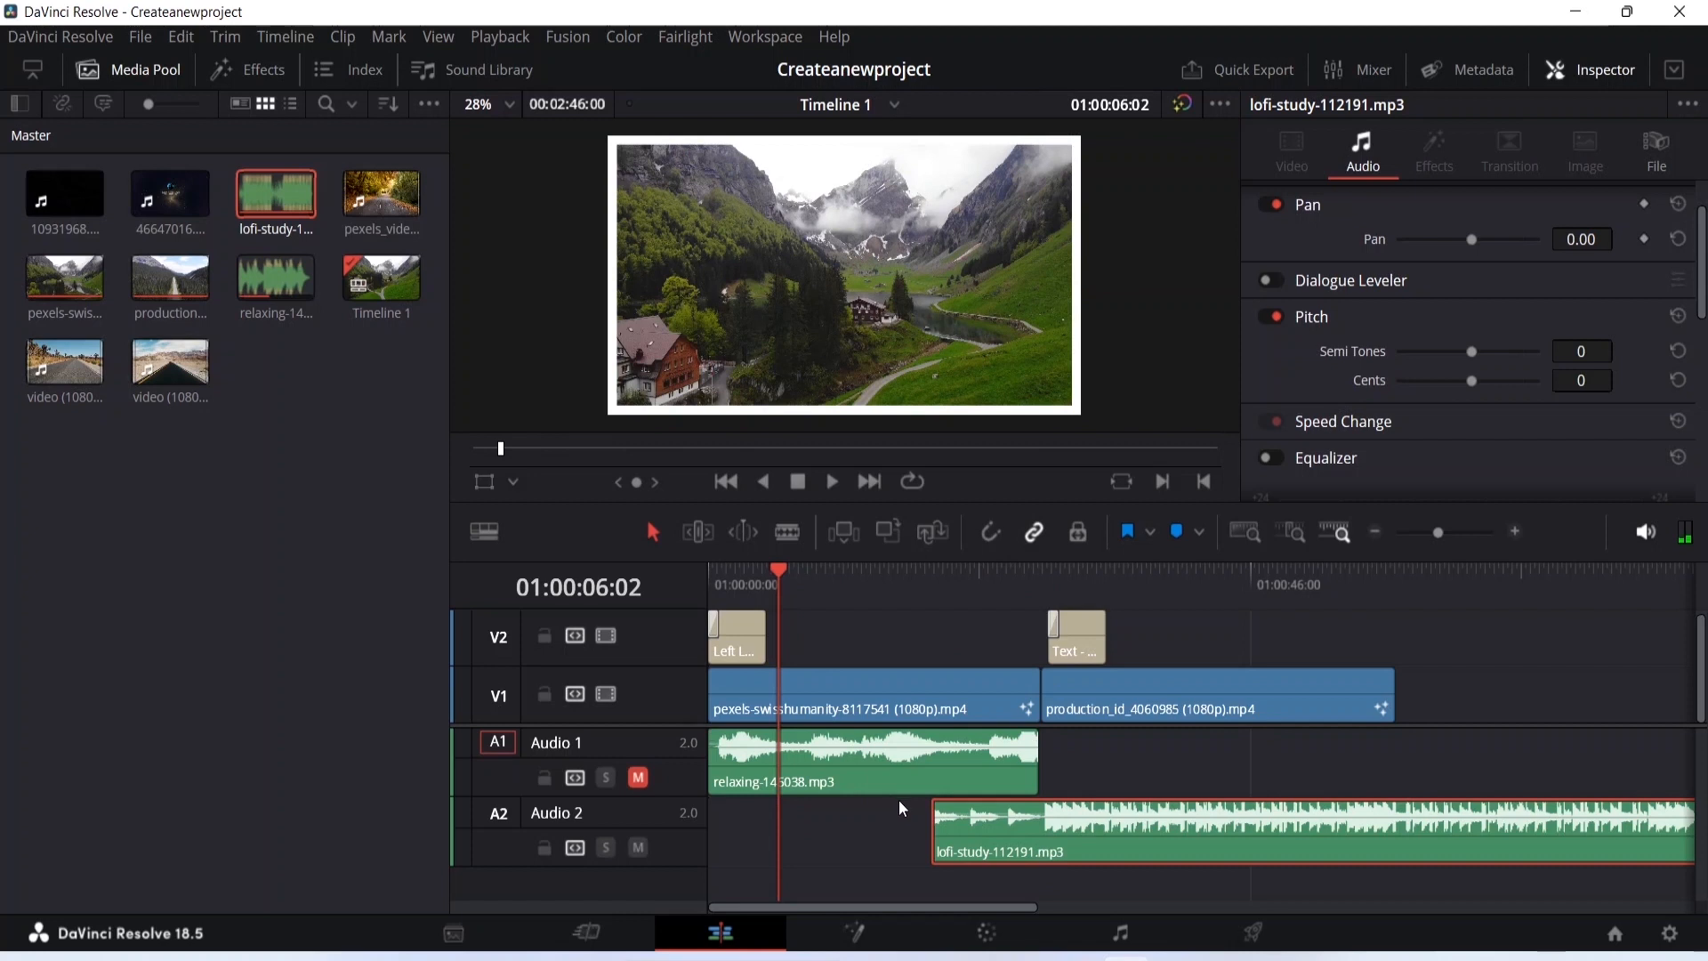
key("space")
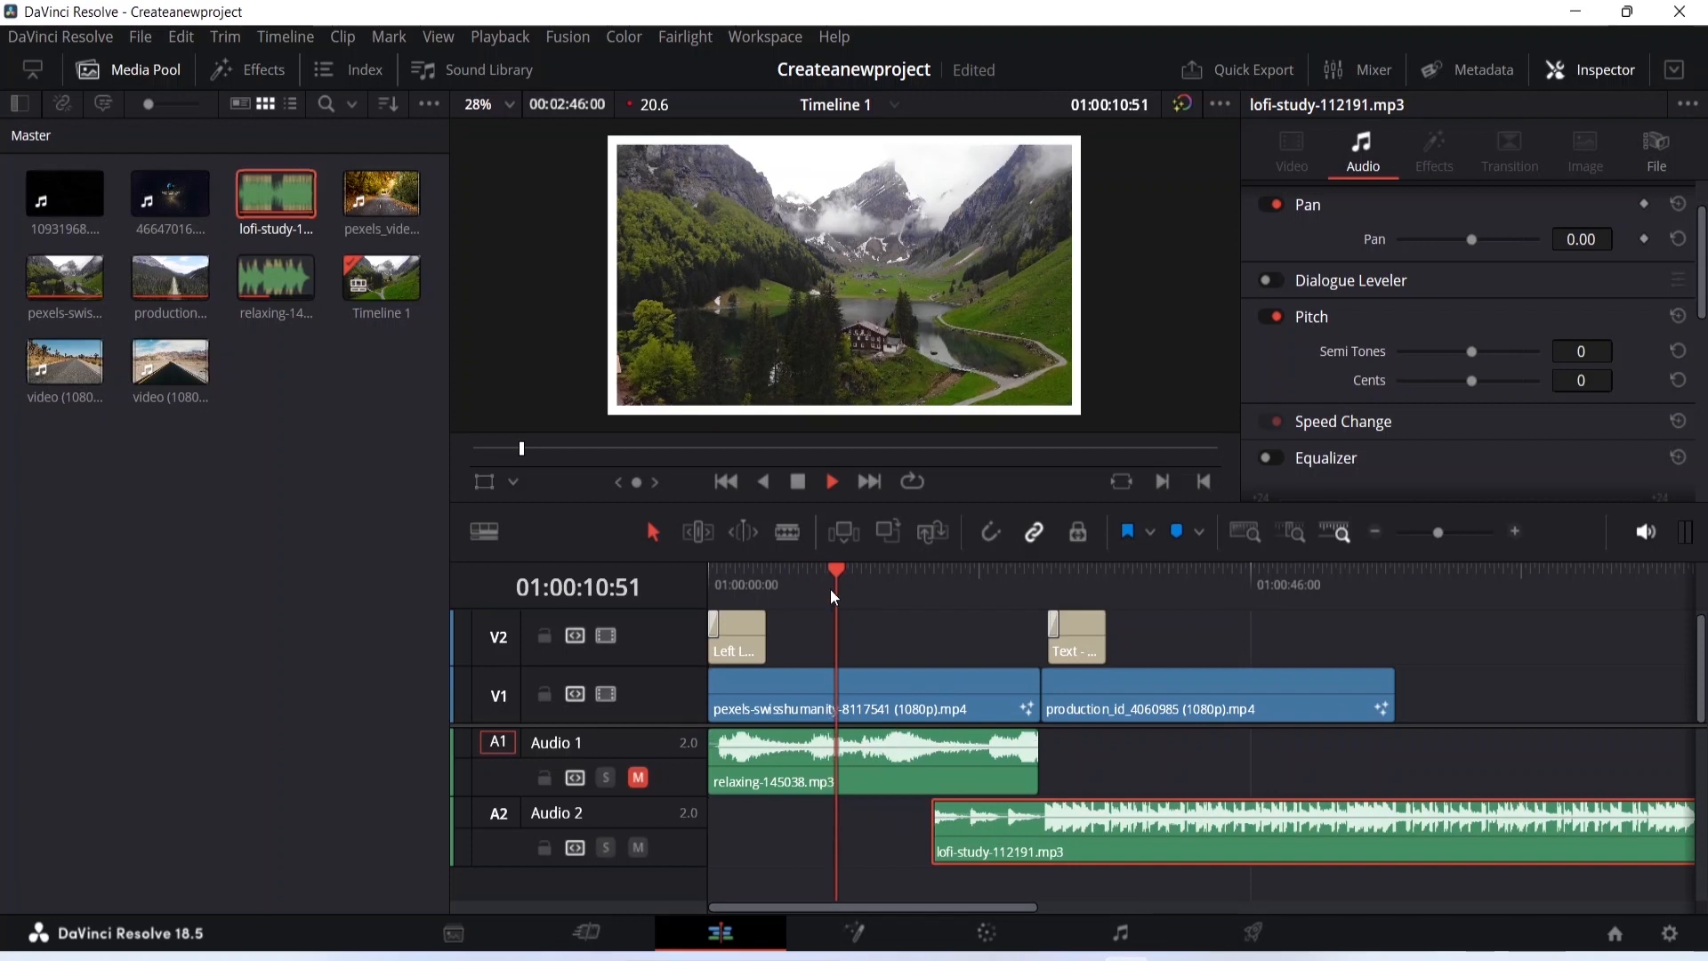
left_click_drag(838, 569, 929, 590)
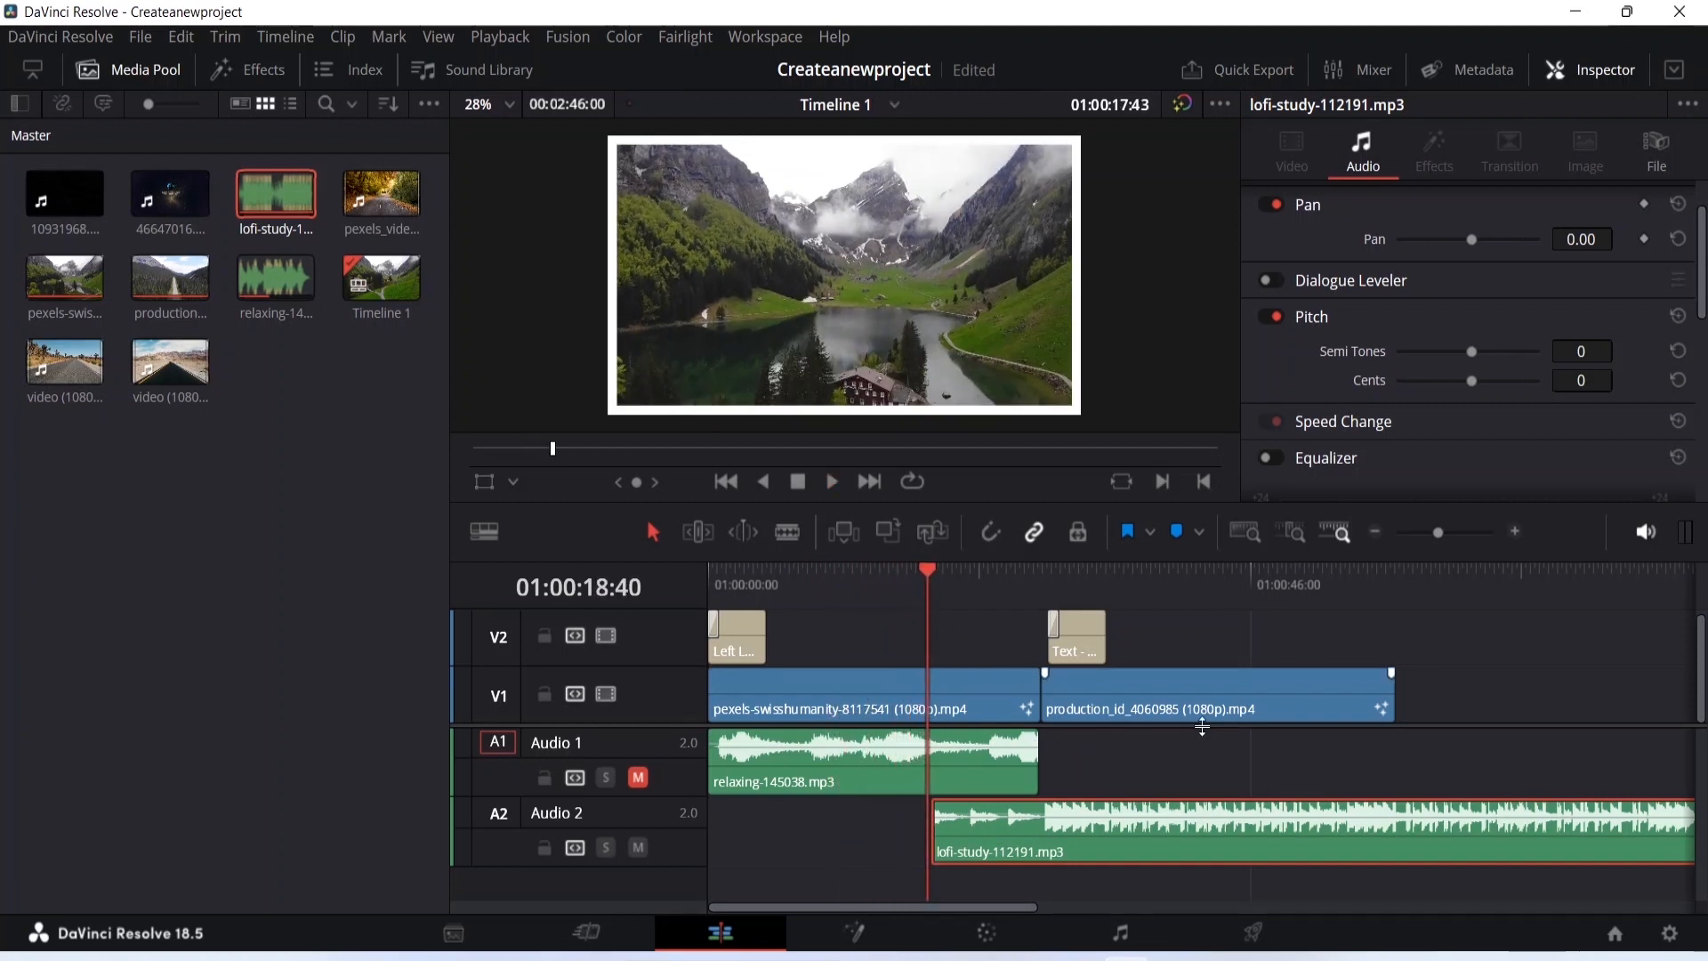
key("space")
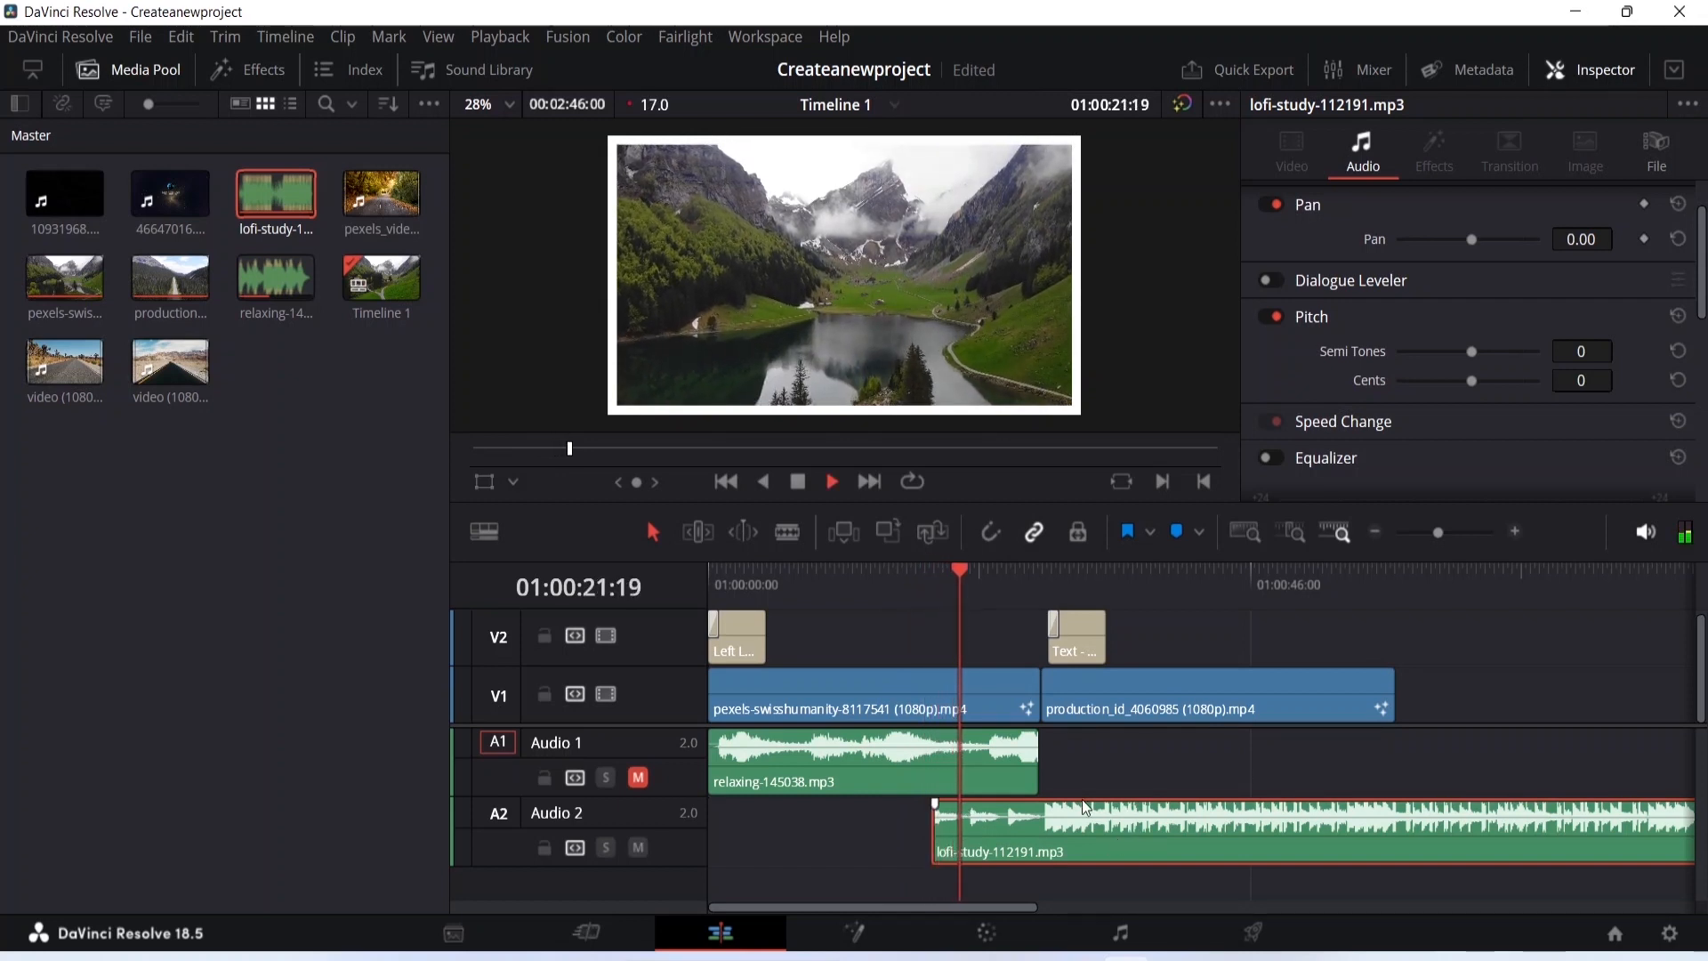
key("space")
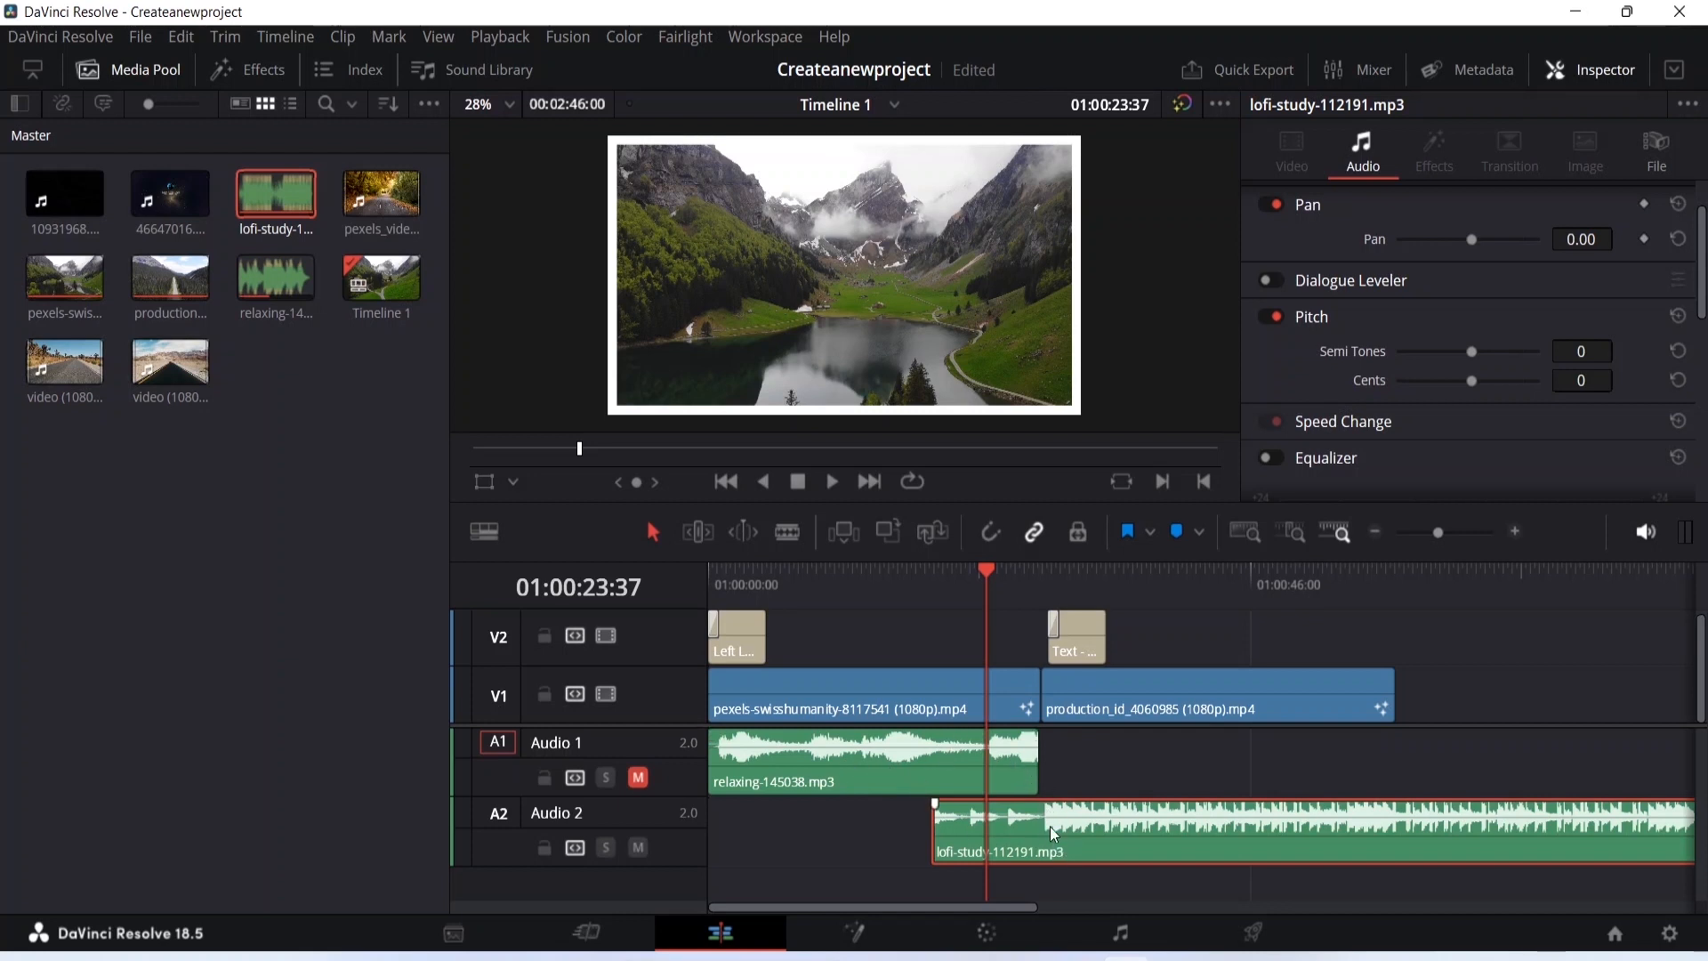
Nudge the lofi-study-112191.mp3 clip slightly earlier on Audio 2 and play across the video cut to check the alignment.
mouse_move(1049, 826)
left_mouse_down()
mouse_move(1065, 828)
mouse_move(1044, 825)
left_mouse_up()
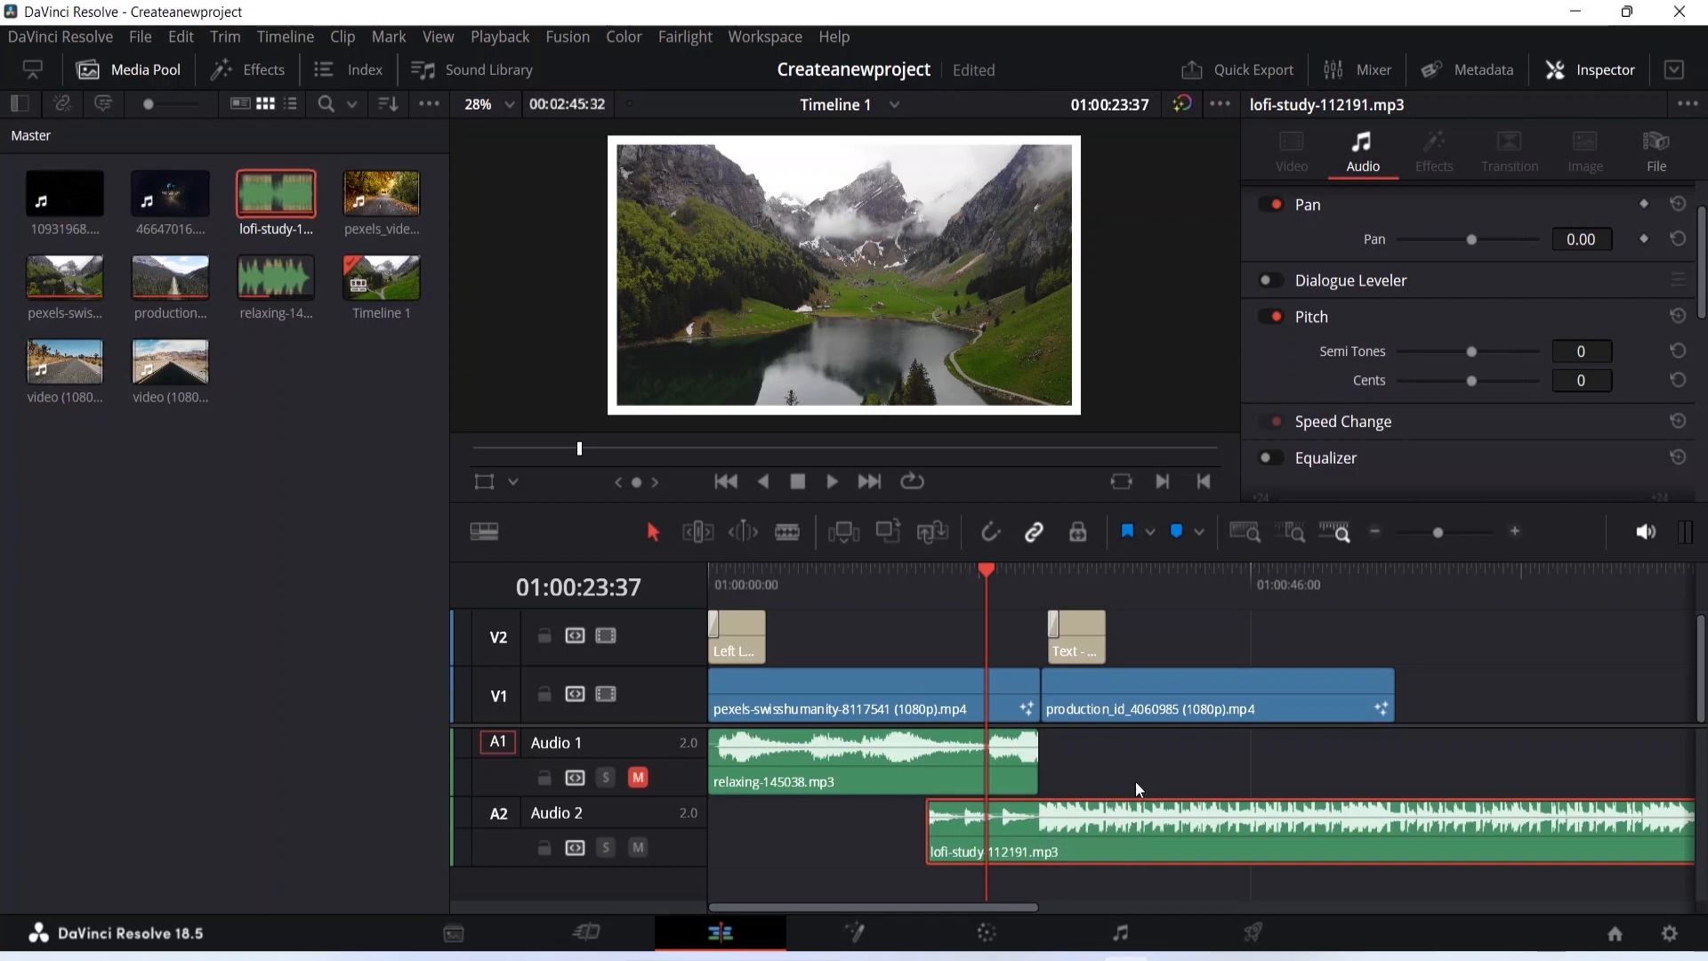
key("space")
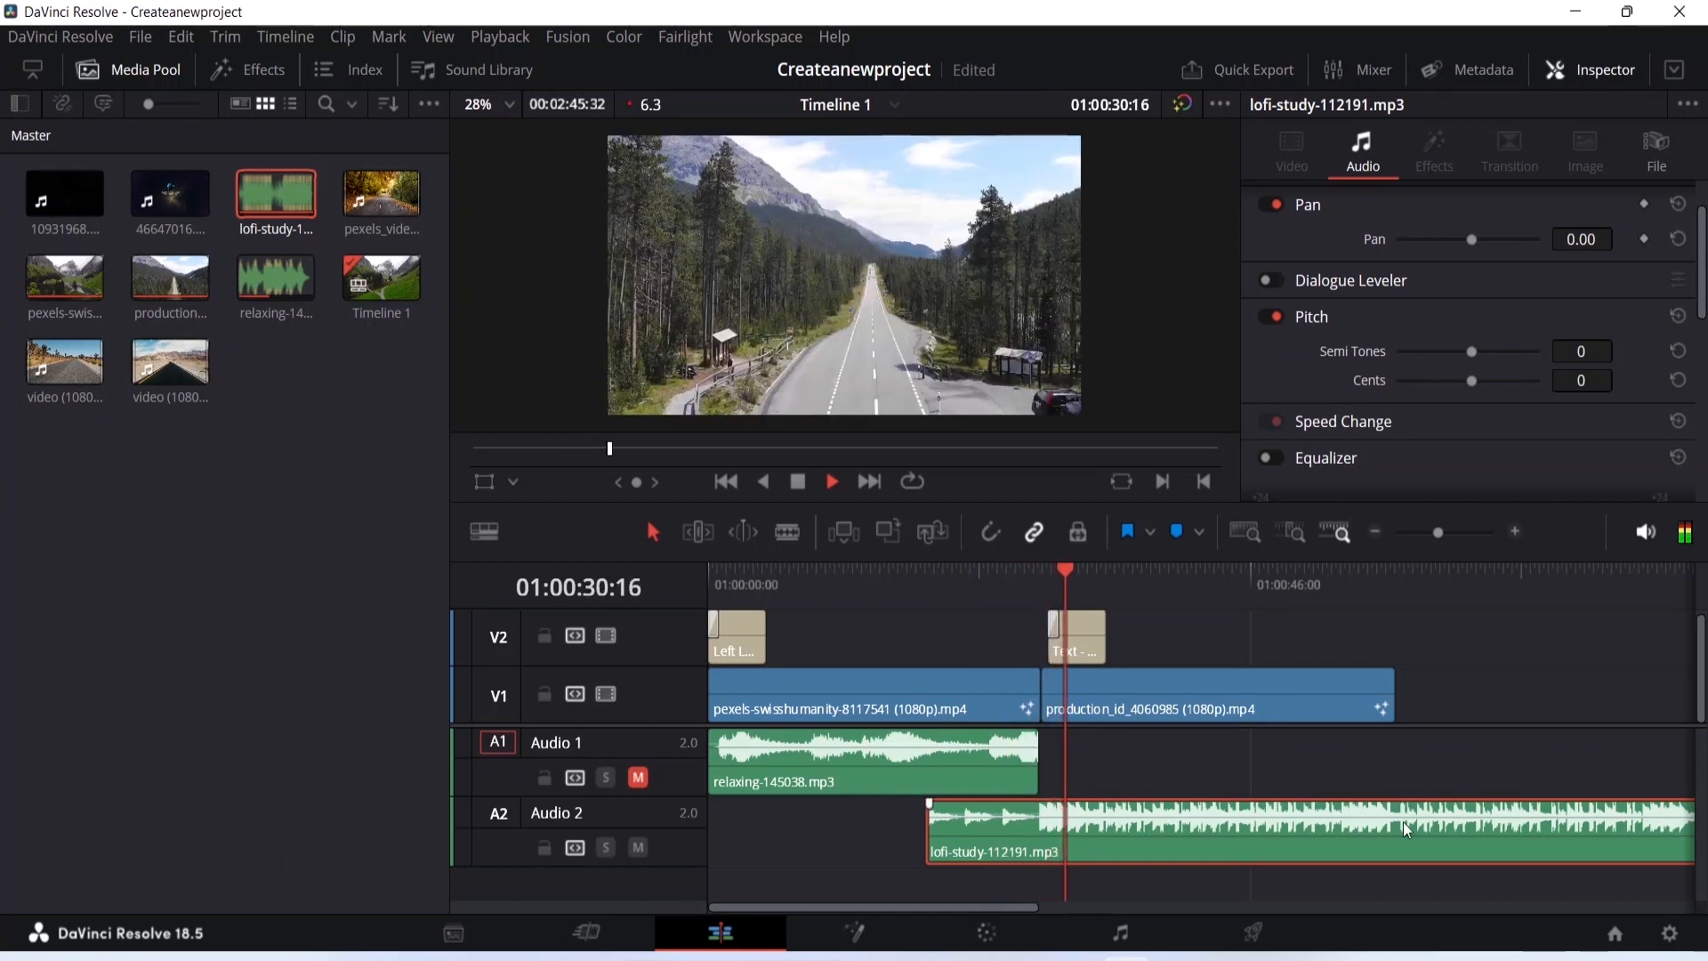
Split the lofi-study-112191.mp3 clip on Audio 2 at 01:00:58:21, where the second video clip ends.
left_click_drag(1081, 571, 1397, 583)
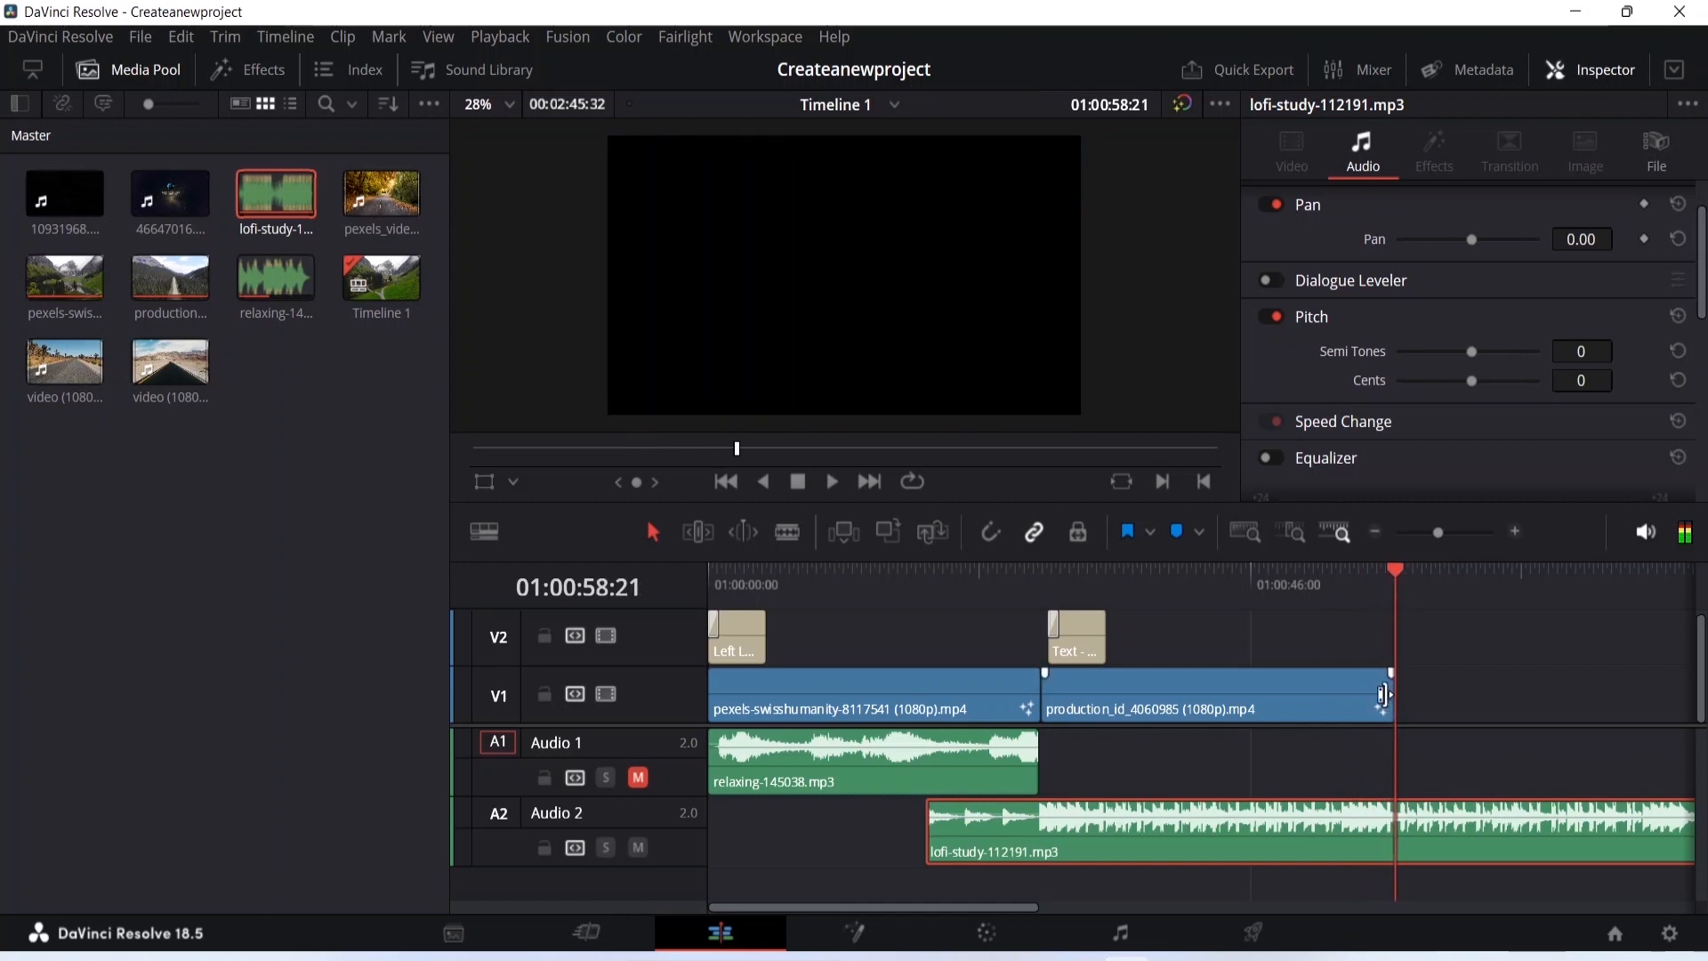
left_click(787, 532)
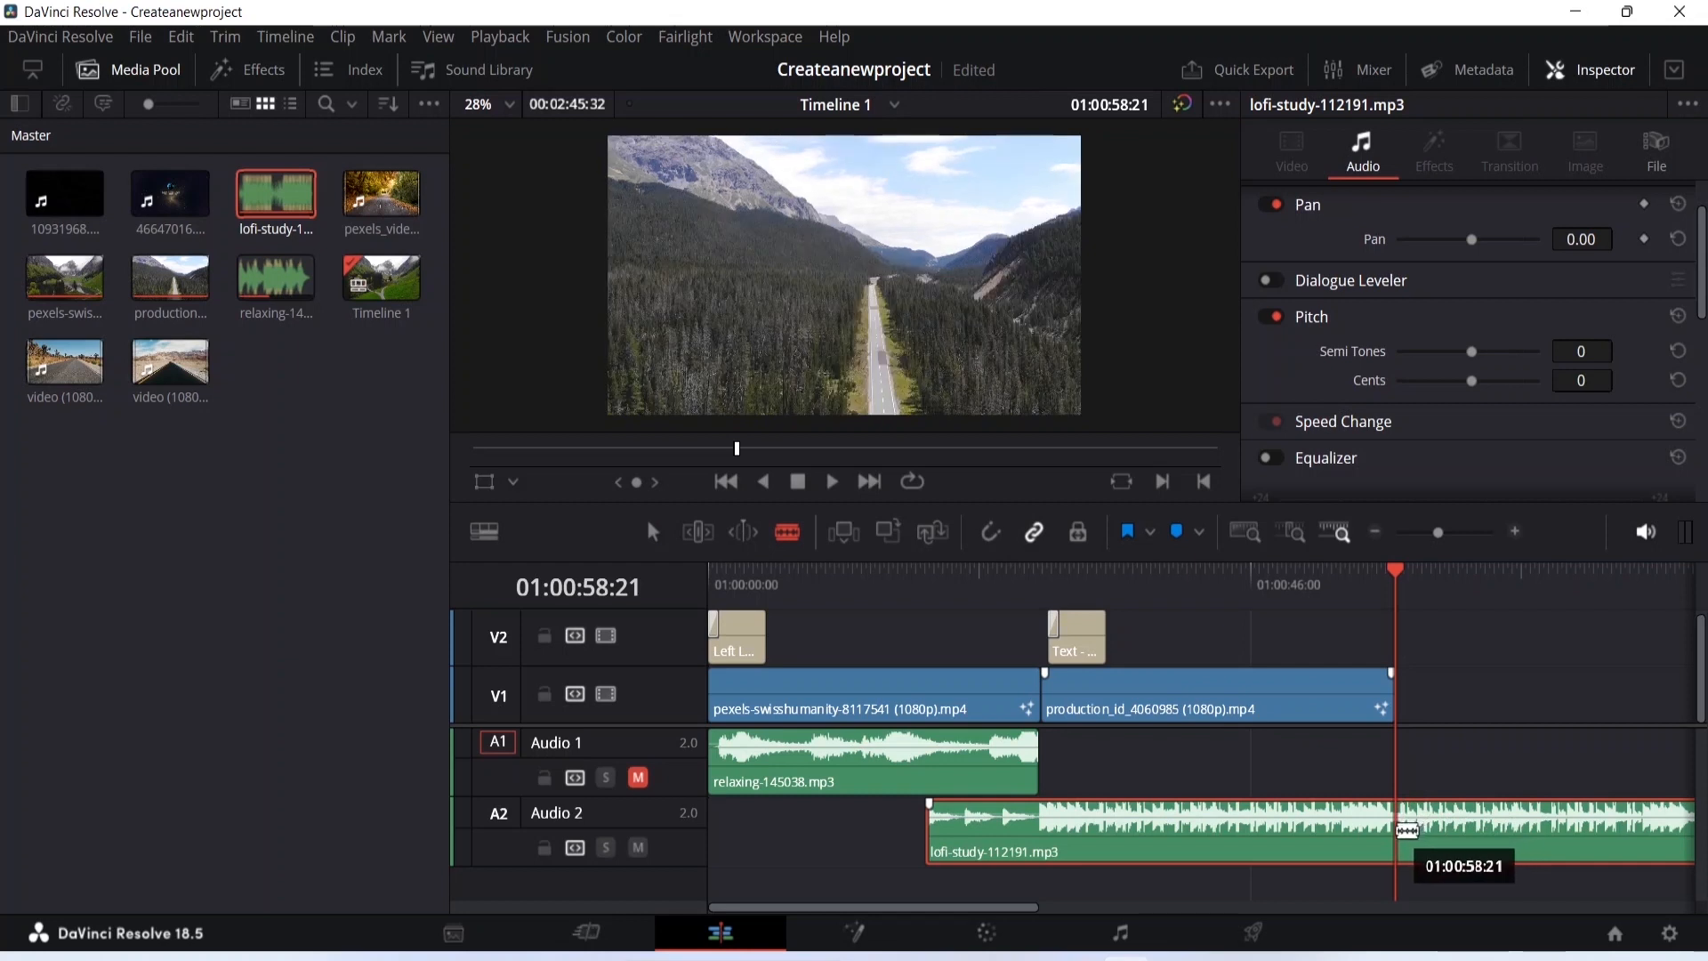
left_click(1397, 827)
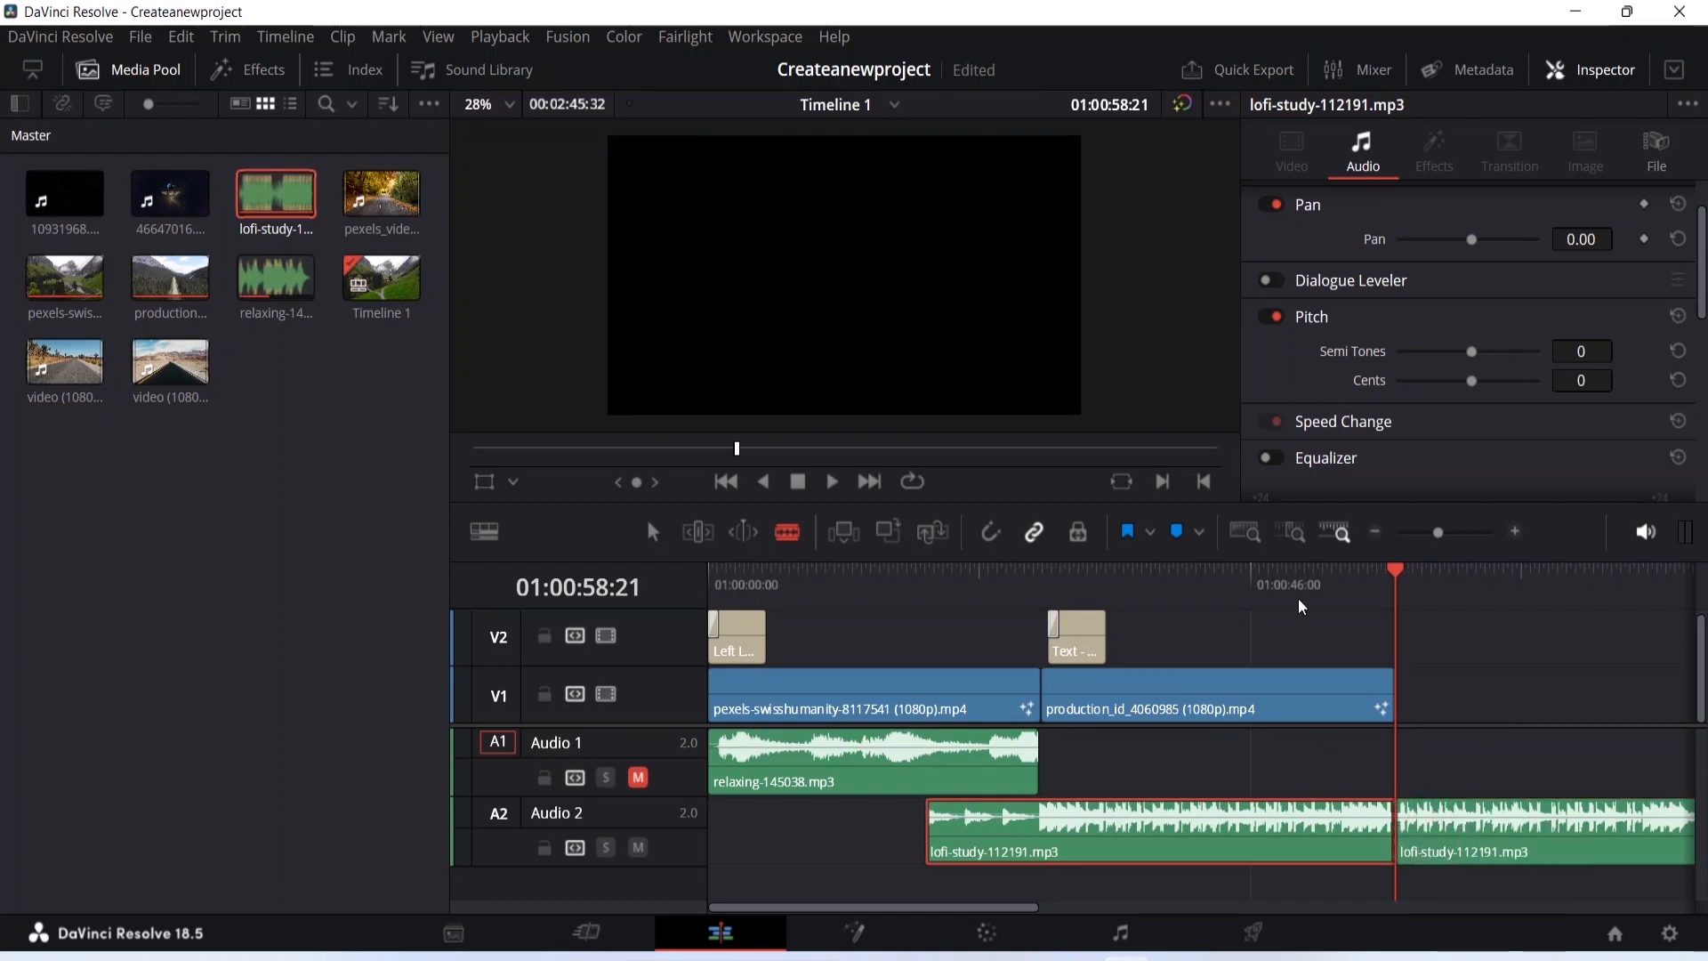
left_click(651, 531)
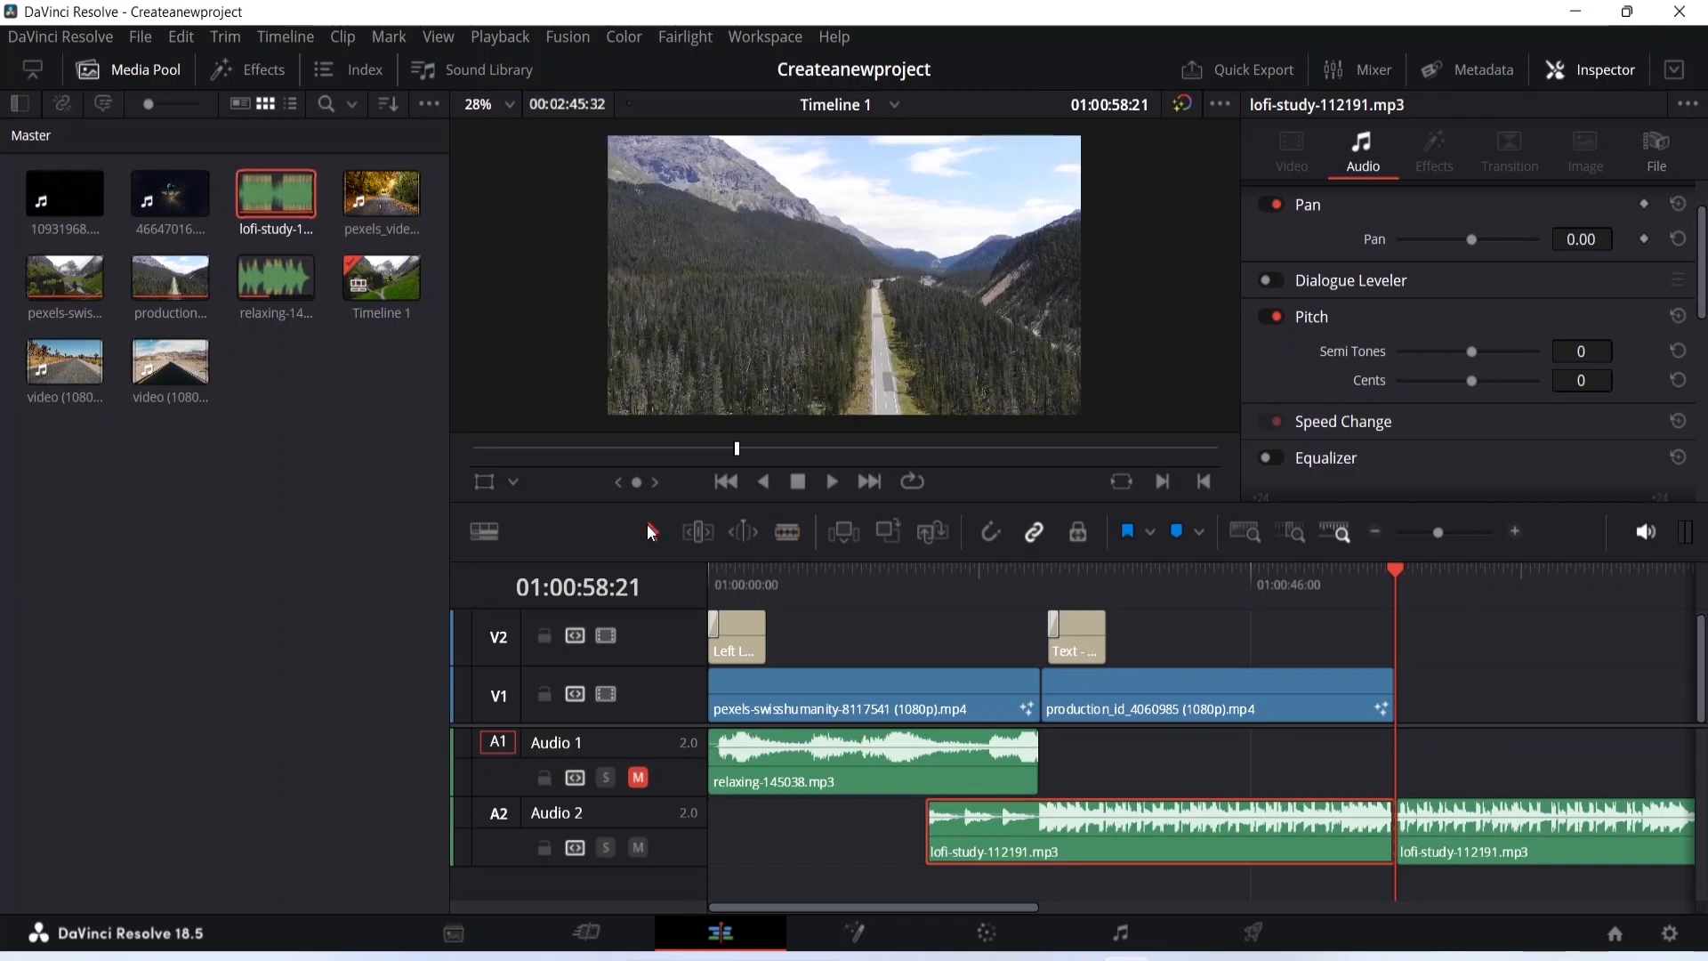
Separate the leftover lofi-study-112191.mp3 piece past the video's end and cut it from Audio 2.
left_click_drag(1459, 834, 1554, 836)
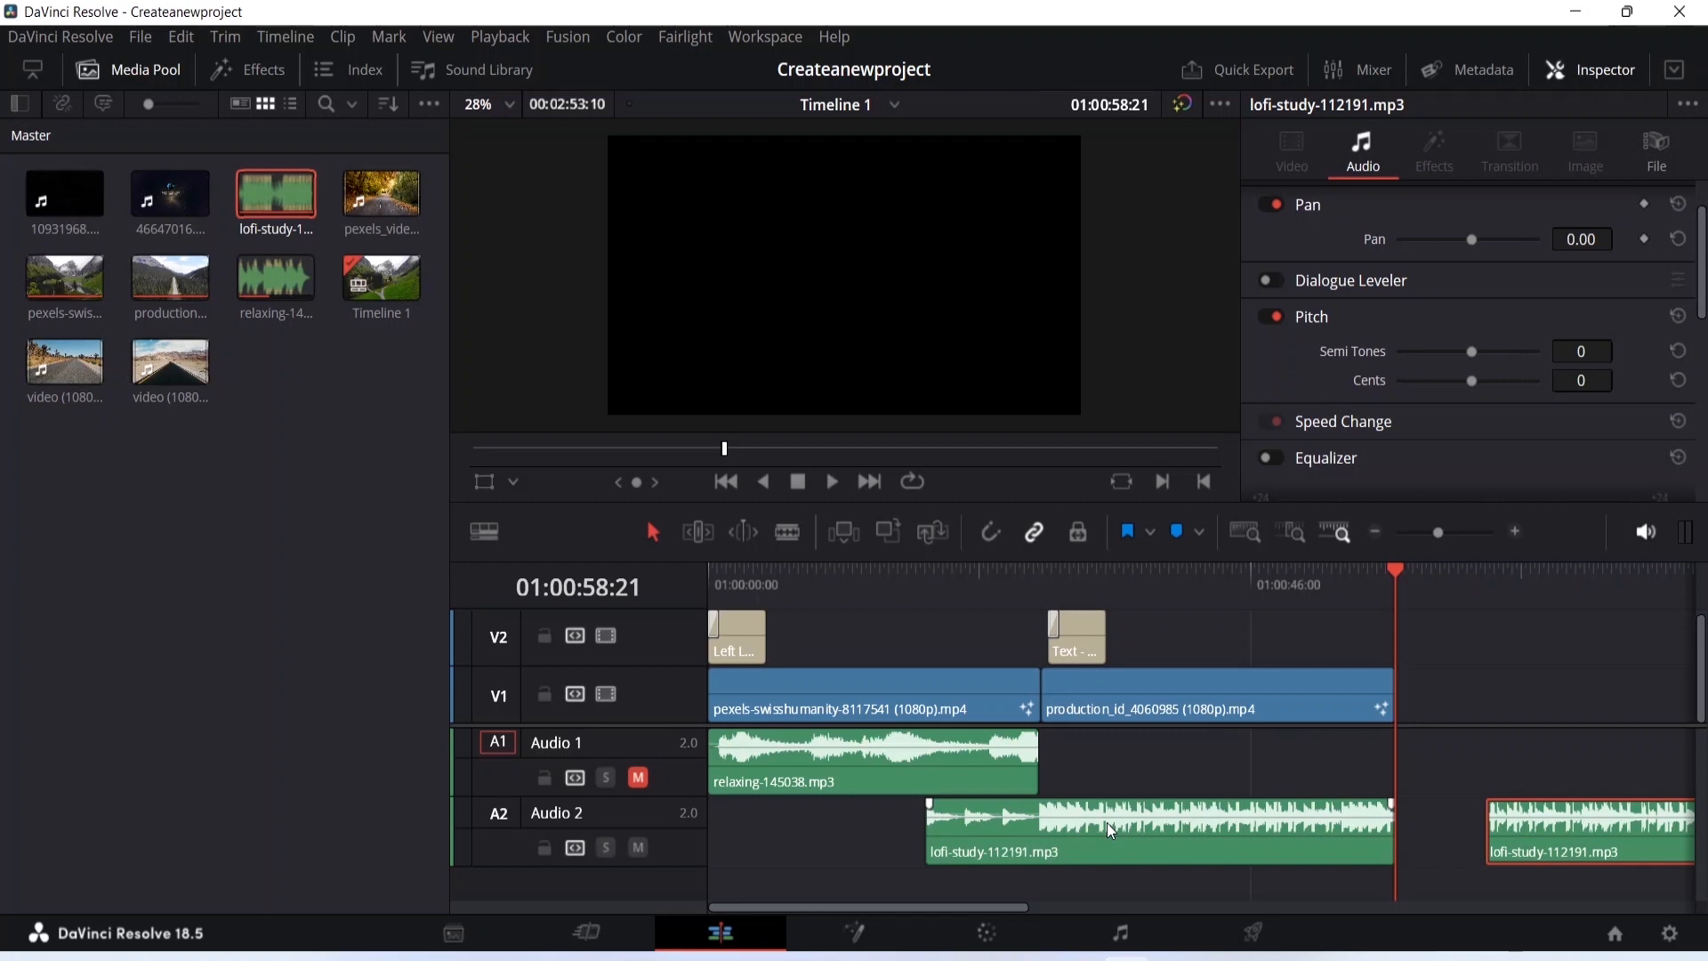
left_click_drag(1549, 845, 1525, 845)
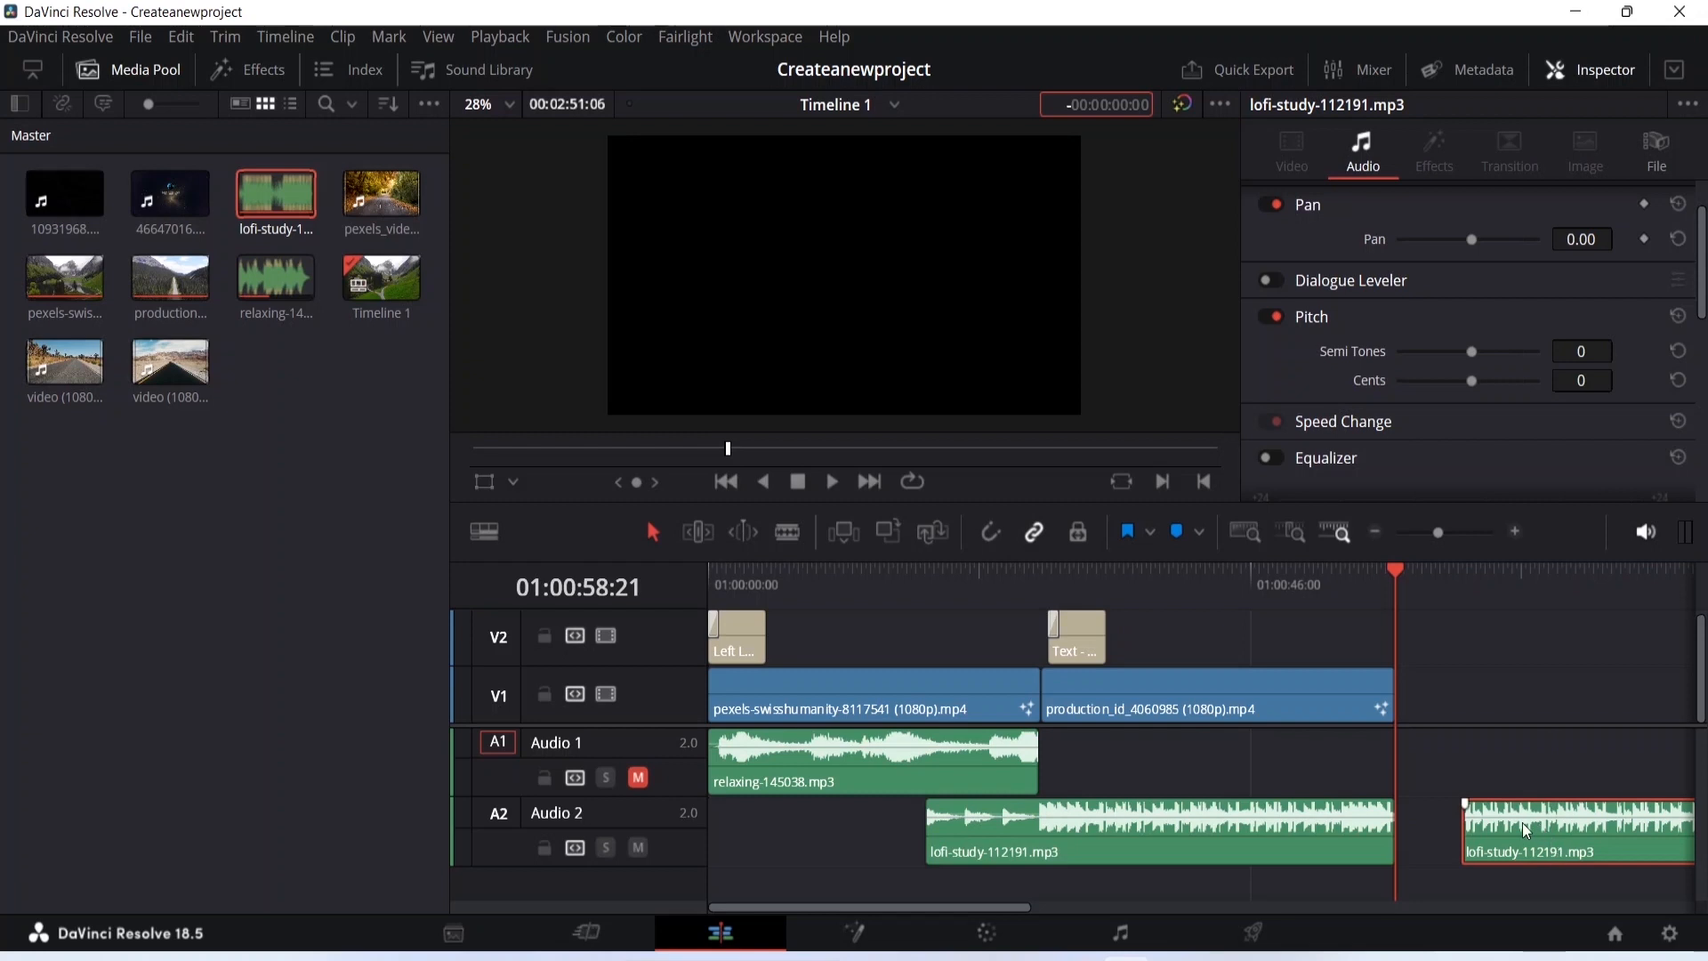
right_click(1523, 822)
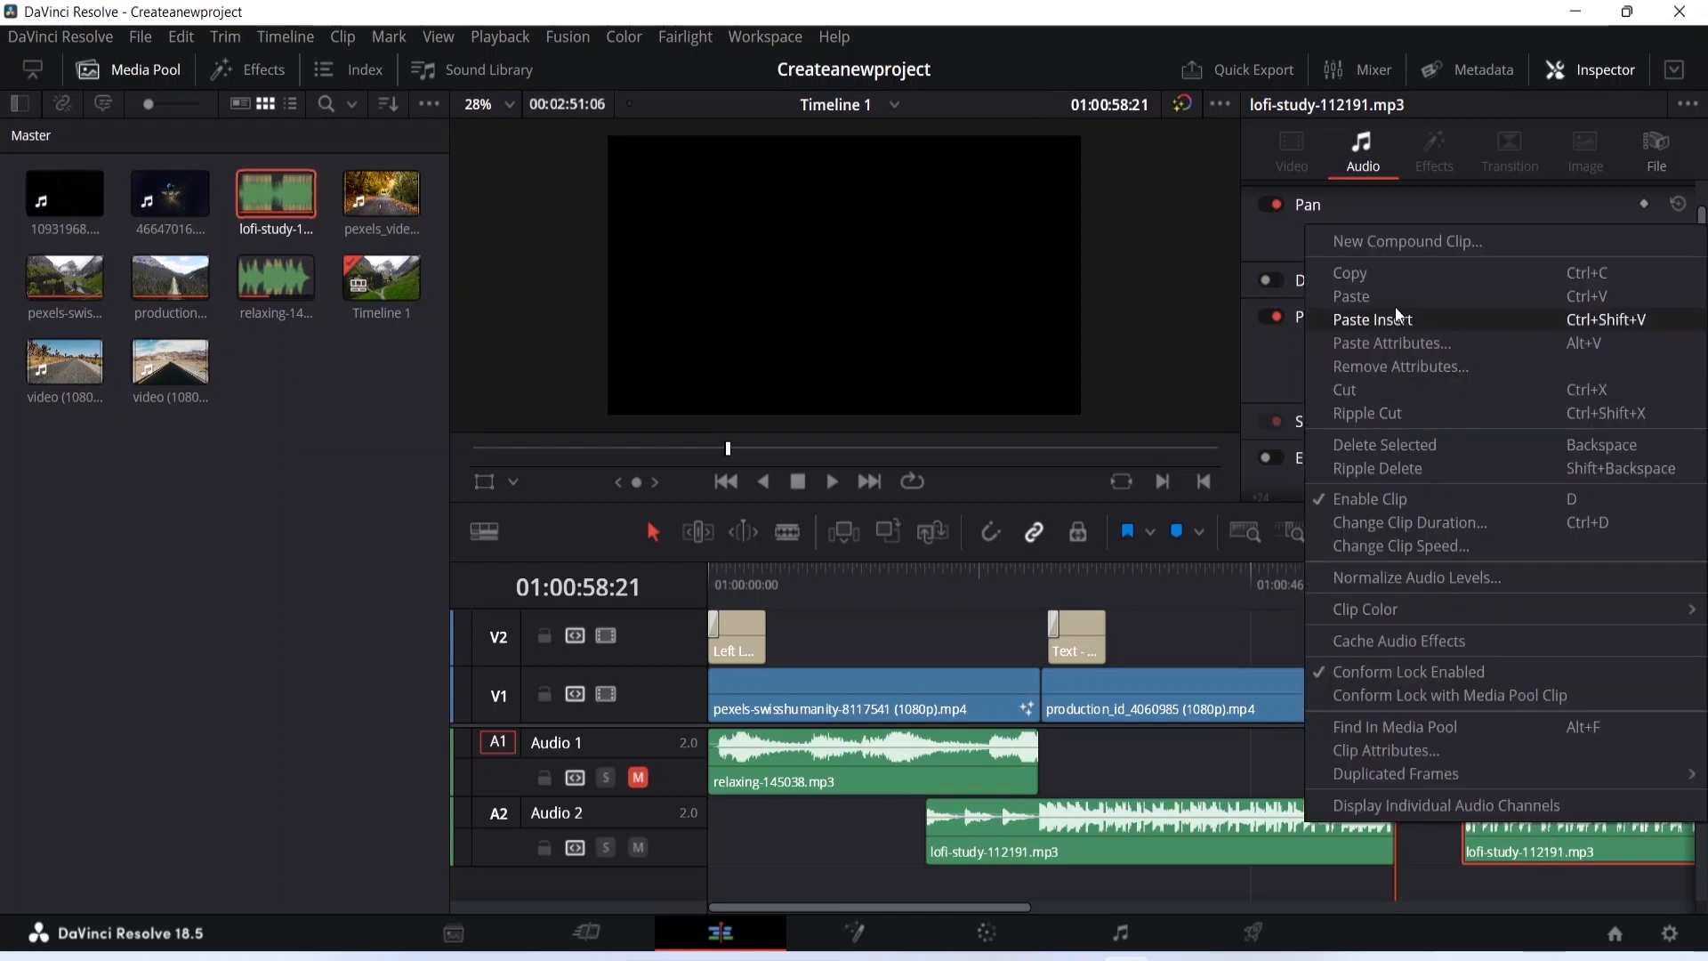
left_click(1370, 395)
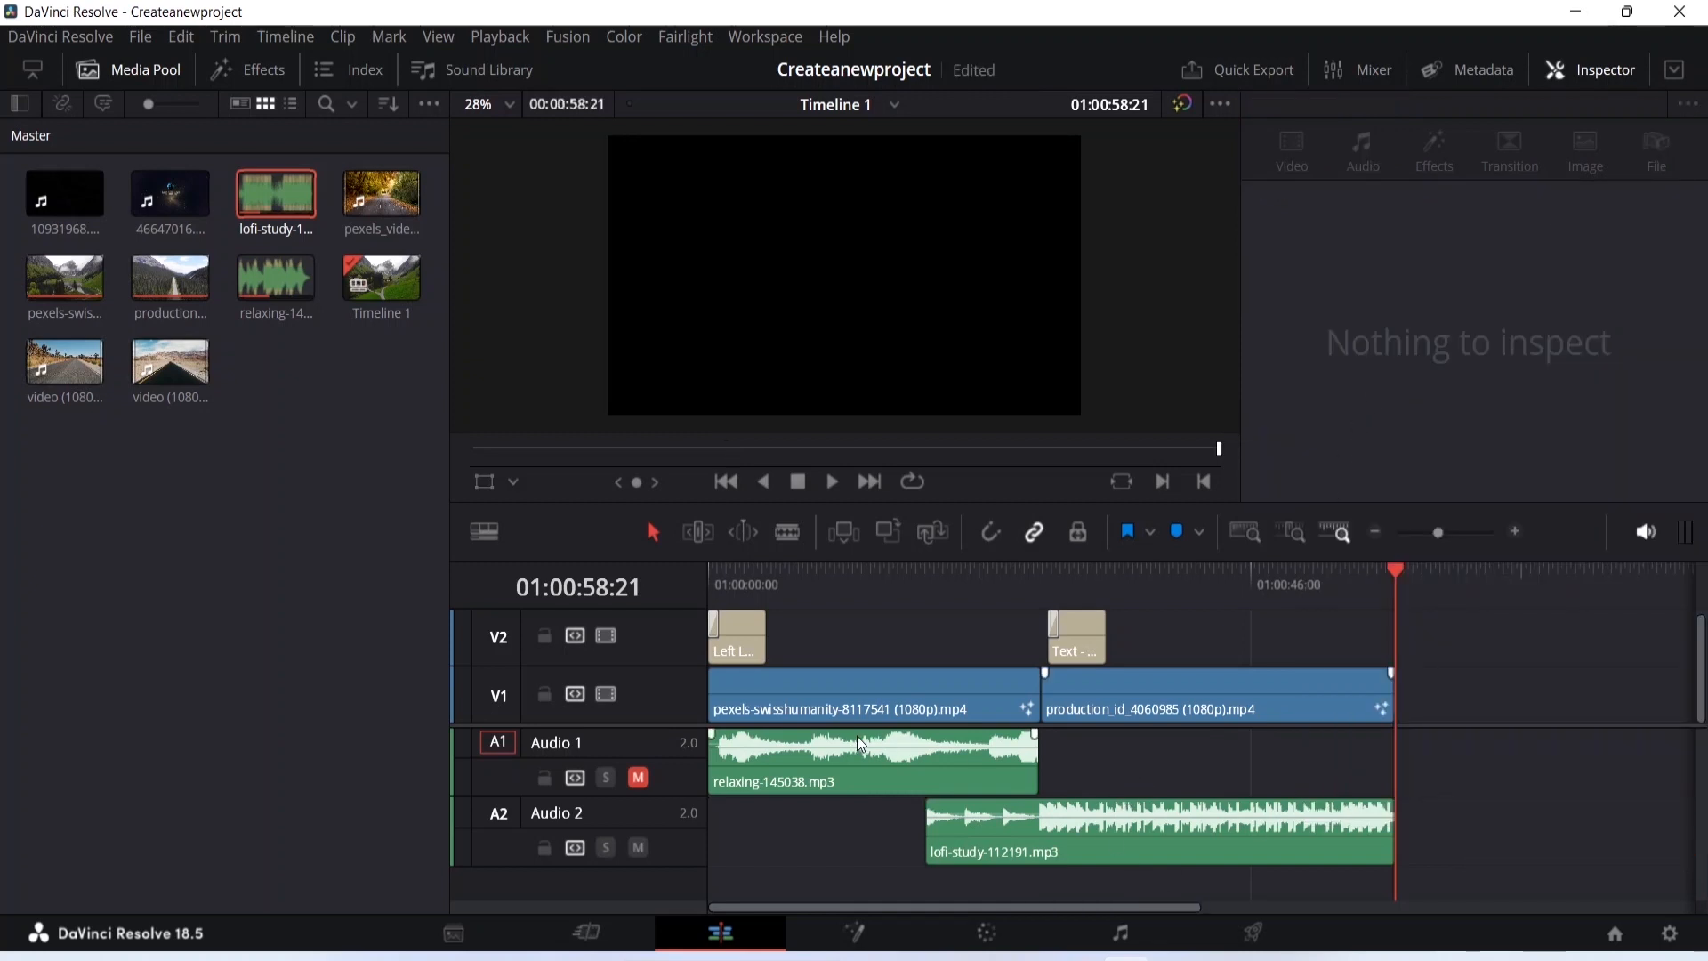
Unmute Audio 1 and look through the audio settings of the relaxing-145038.mp3 clip.
left_click(838, 759)
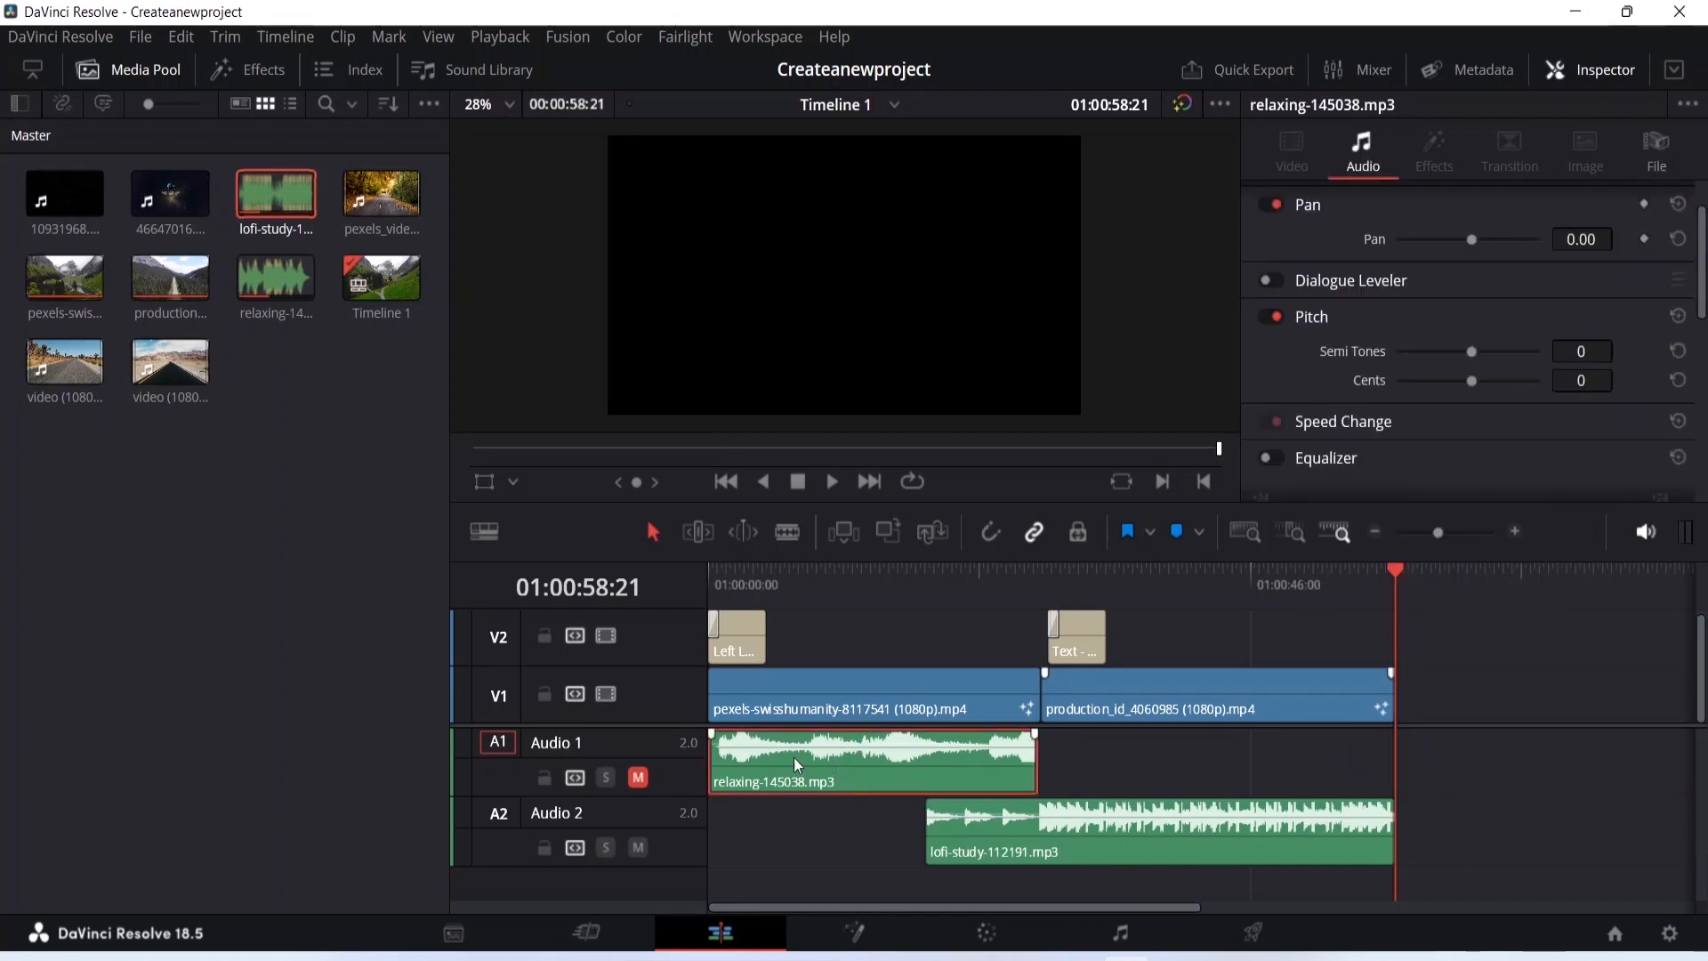
left_click(637, 777)
scroll(1578, 322, "up", 2)
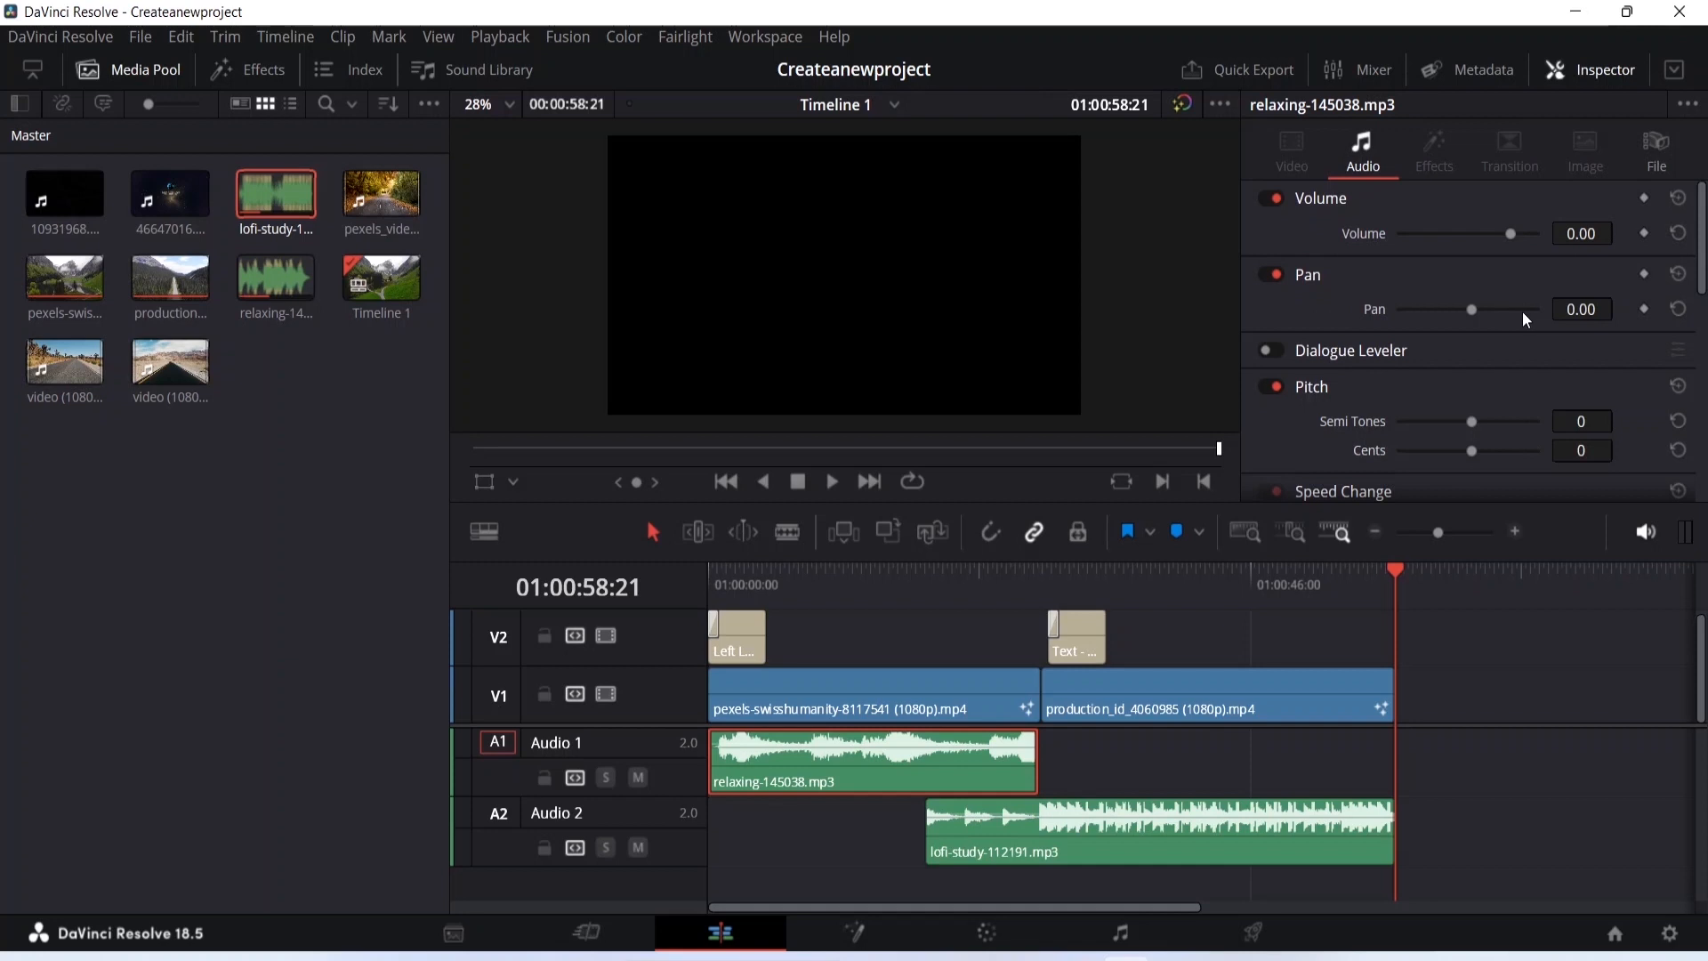
scroll(1331, 409, "down", 2)
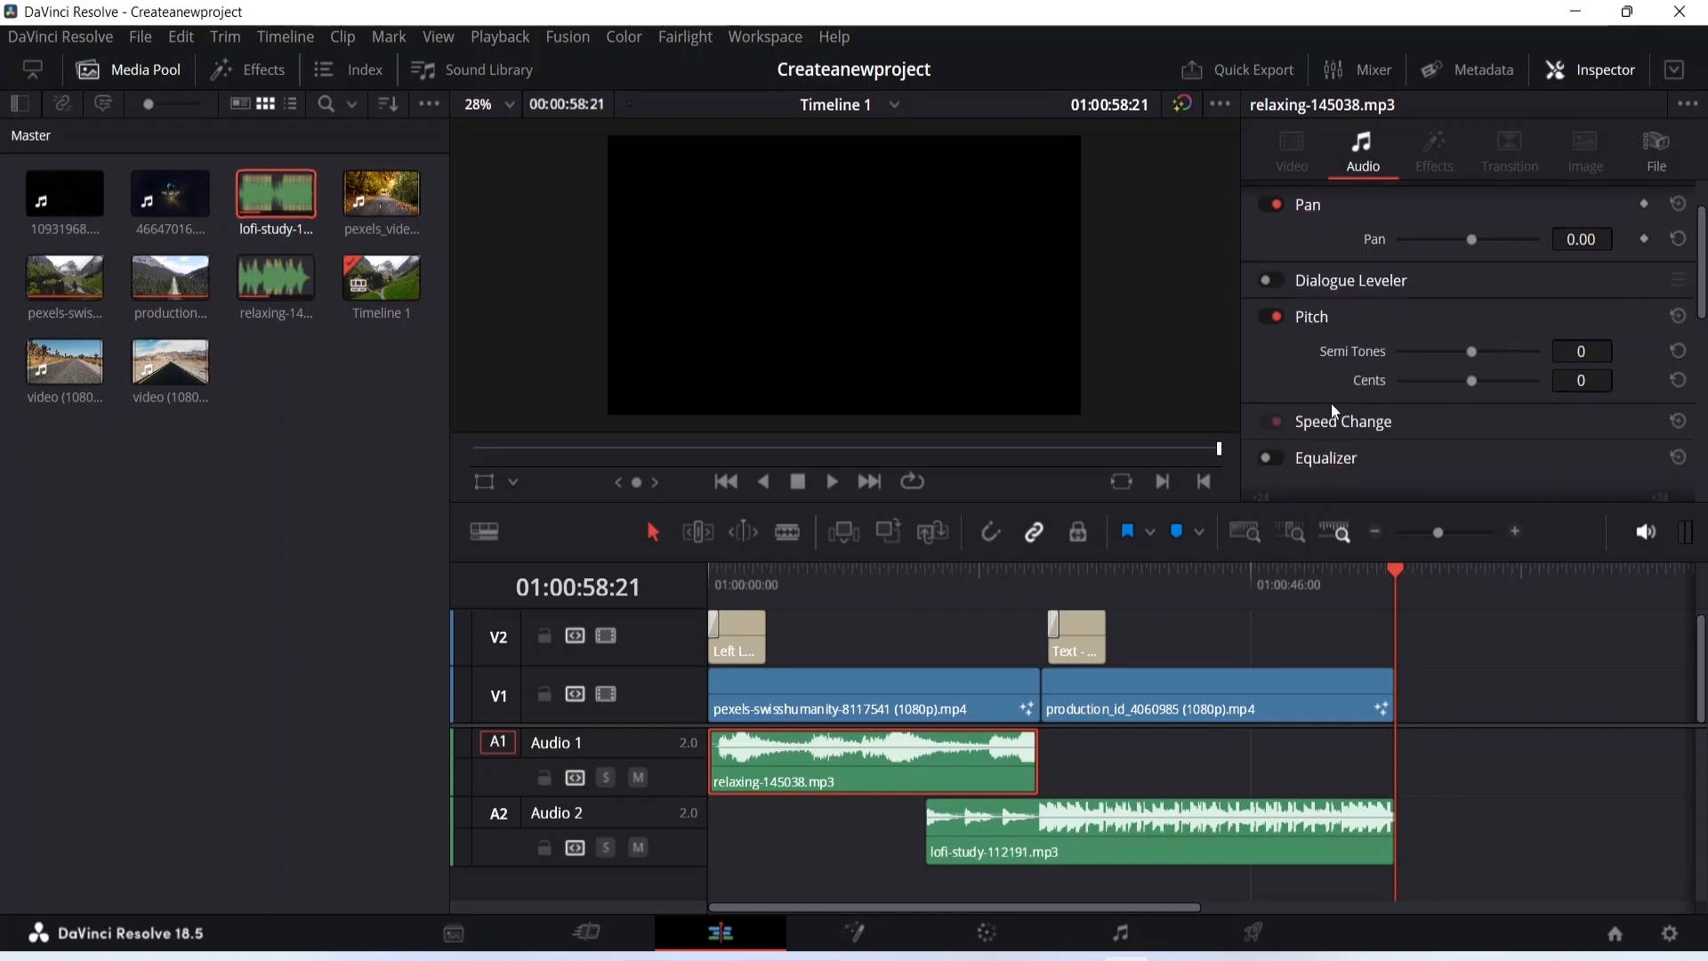
scroll(1301, 371, "down", 4)
scroll(1301, 371, "down", 5)
scroll(1301, 371, "up", 10)
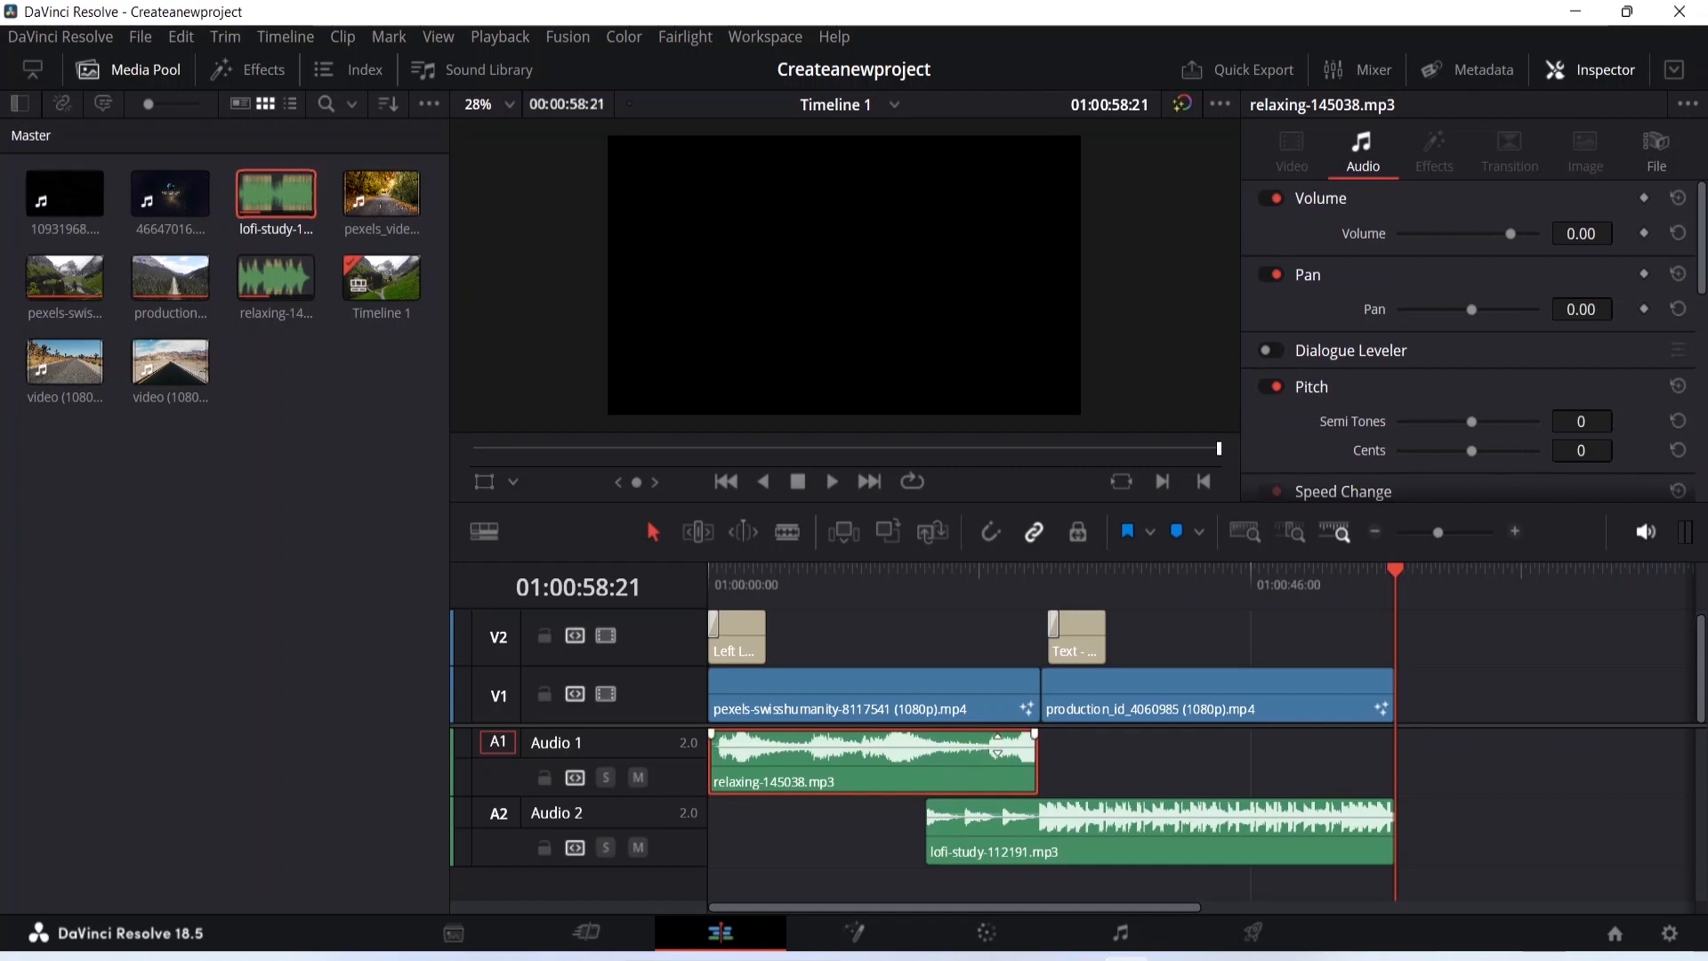
Add a volume keyframe to the relaxing-145038.mp3 clip at 01:00:24:02.
left_click_drag(1395, 569, 991, 584)
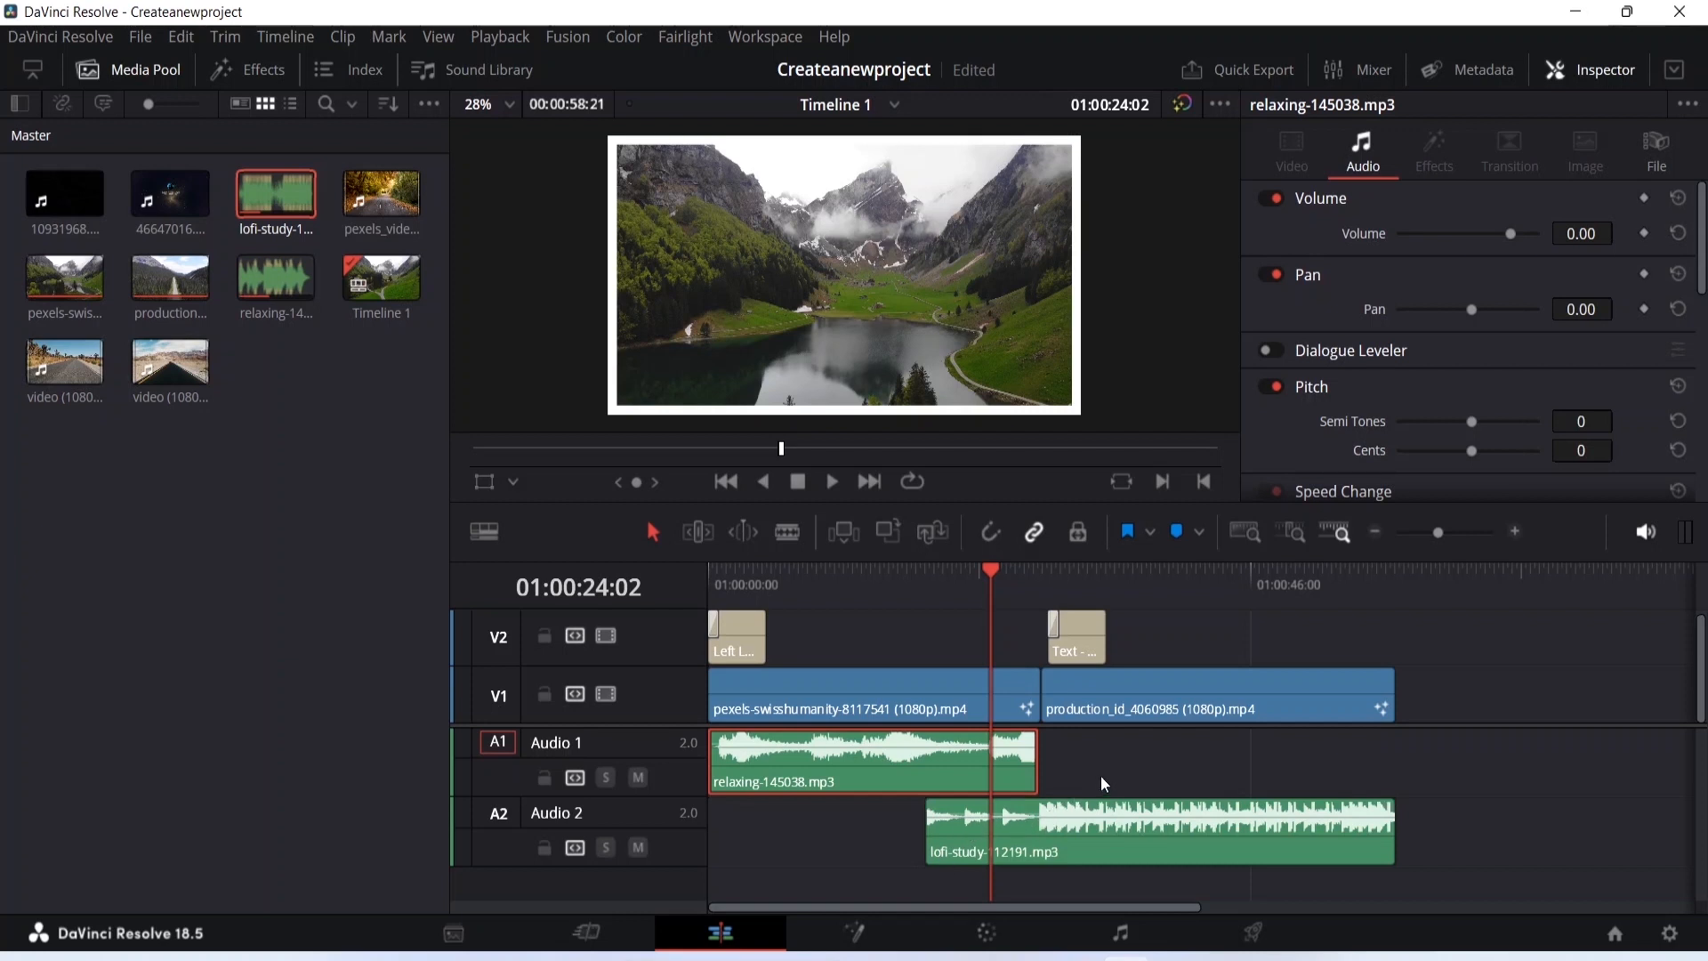
key("minus")
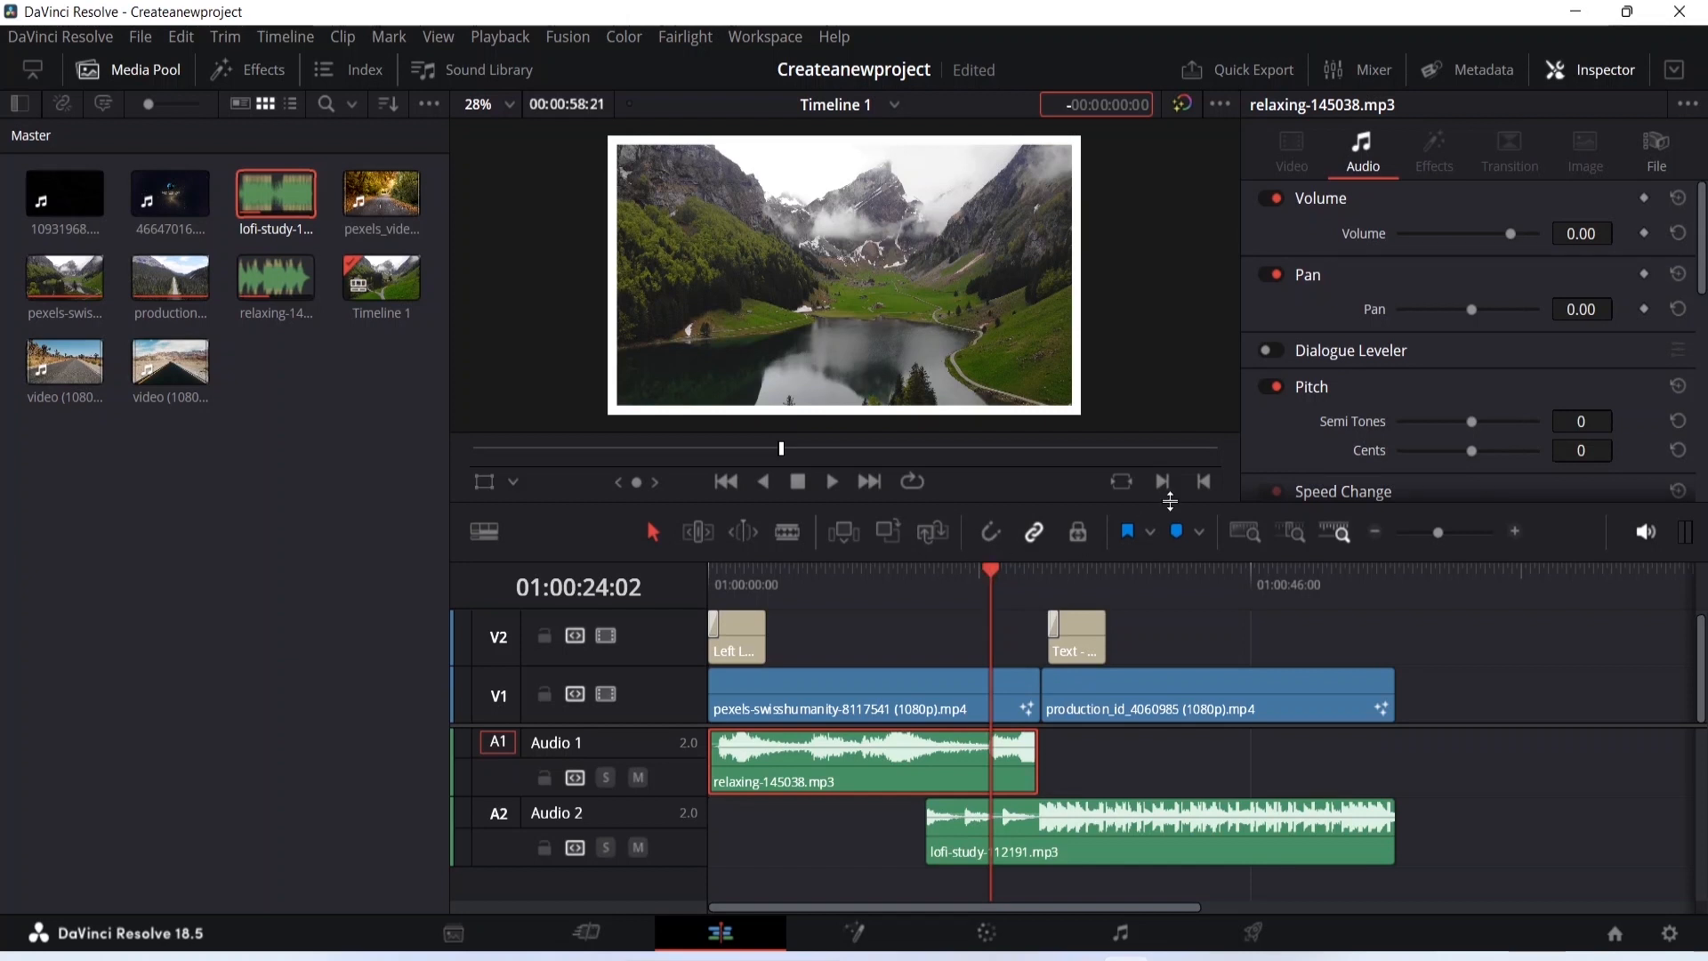
left_click(1645, 234)
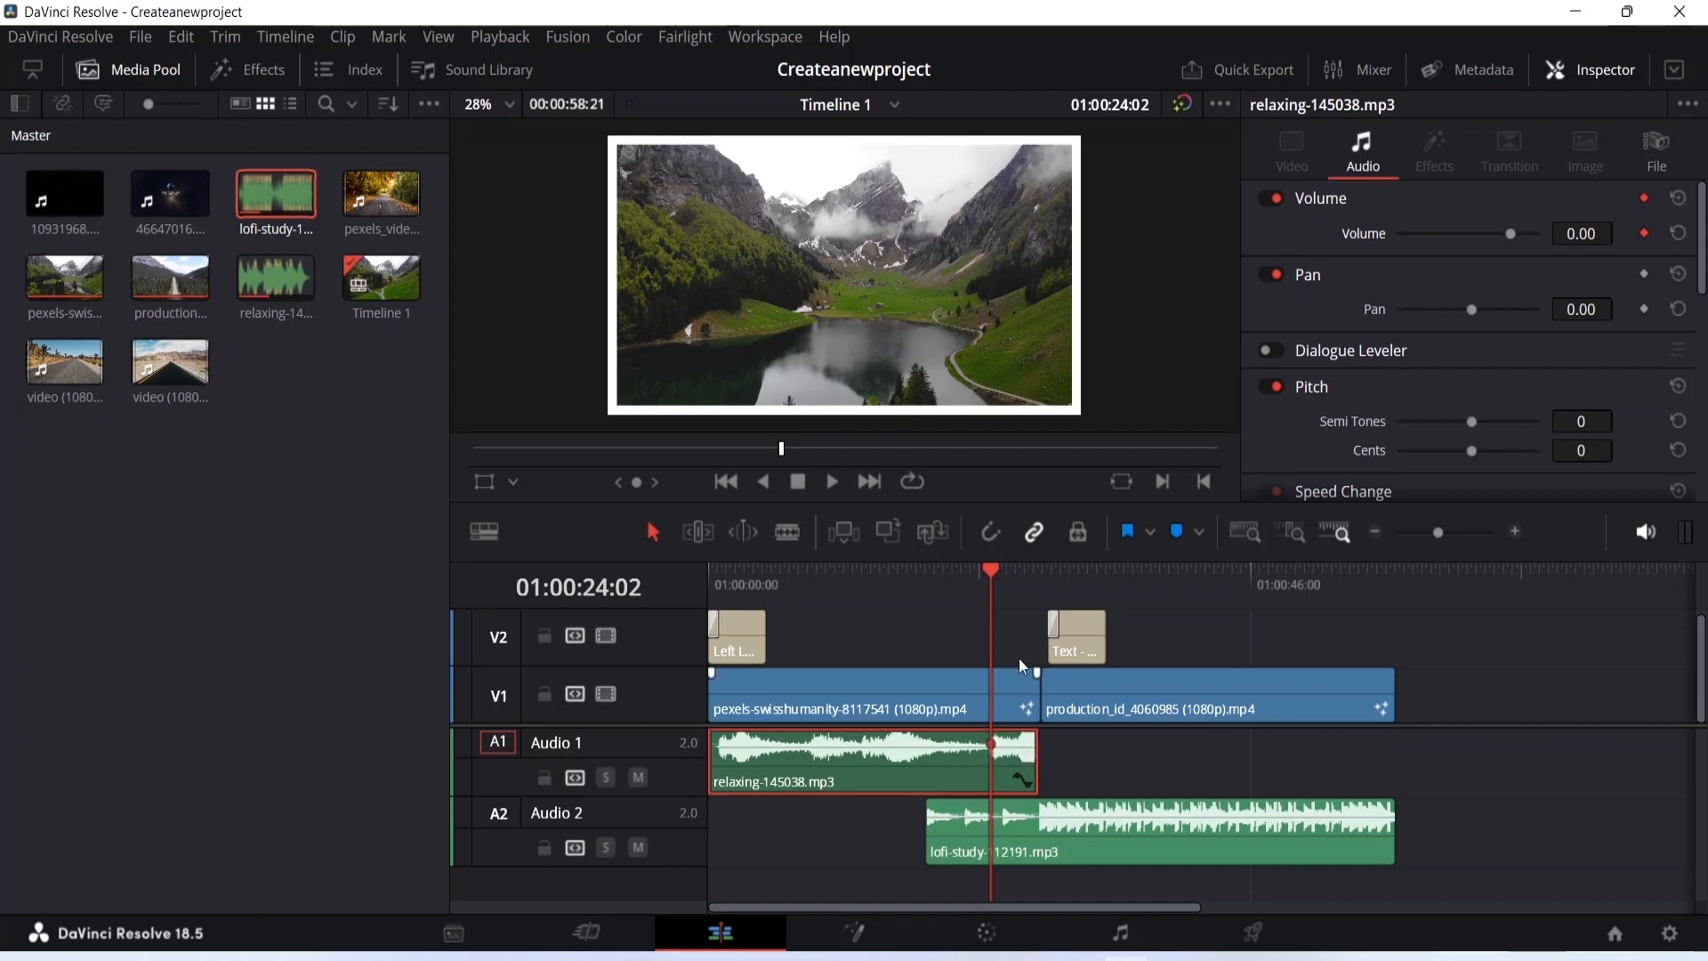
Add a volume keyframe near the end of the relaxing clip at 01:00:27:37 and raise its level to 2.34.
left_click_drag(992, 569, 1034, 575)
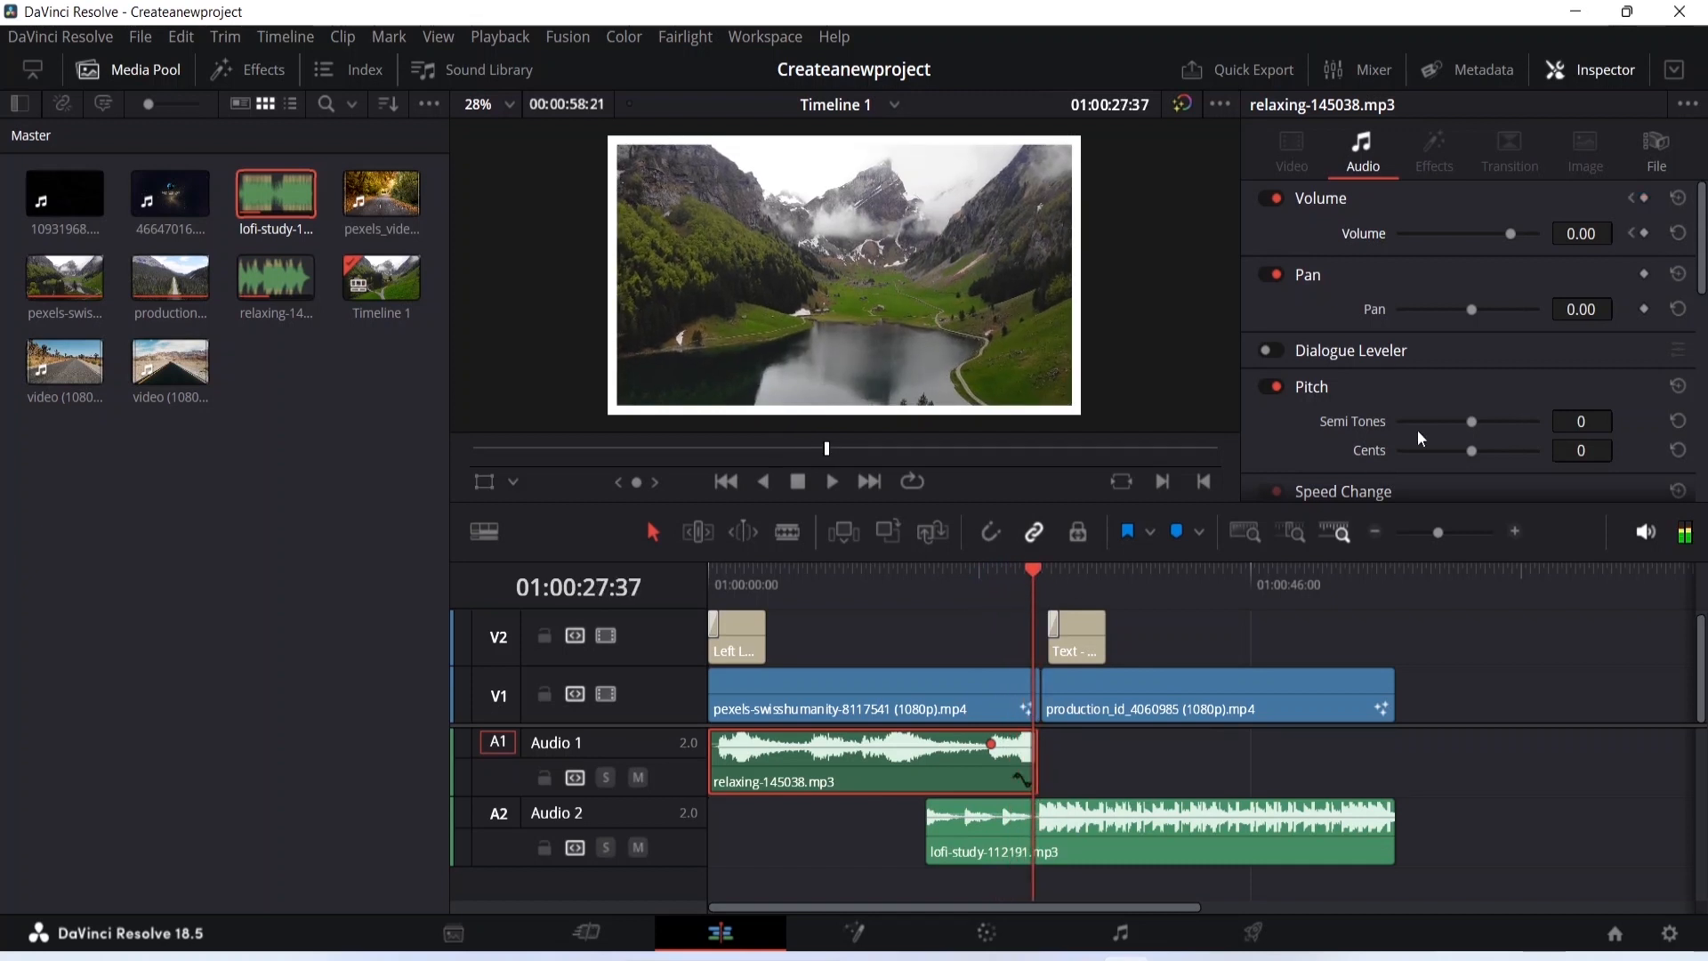
left_click(1644, 232)
left_click_drag(1034, 741, 1034, 739)
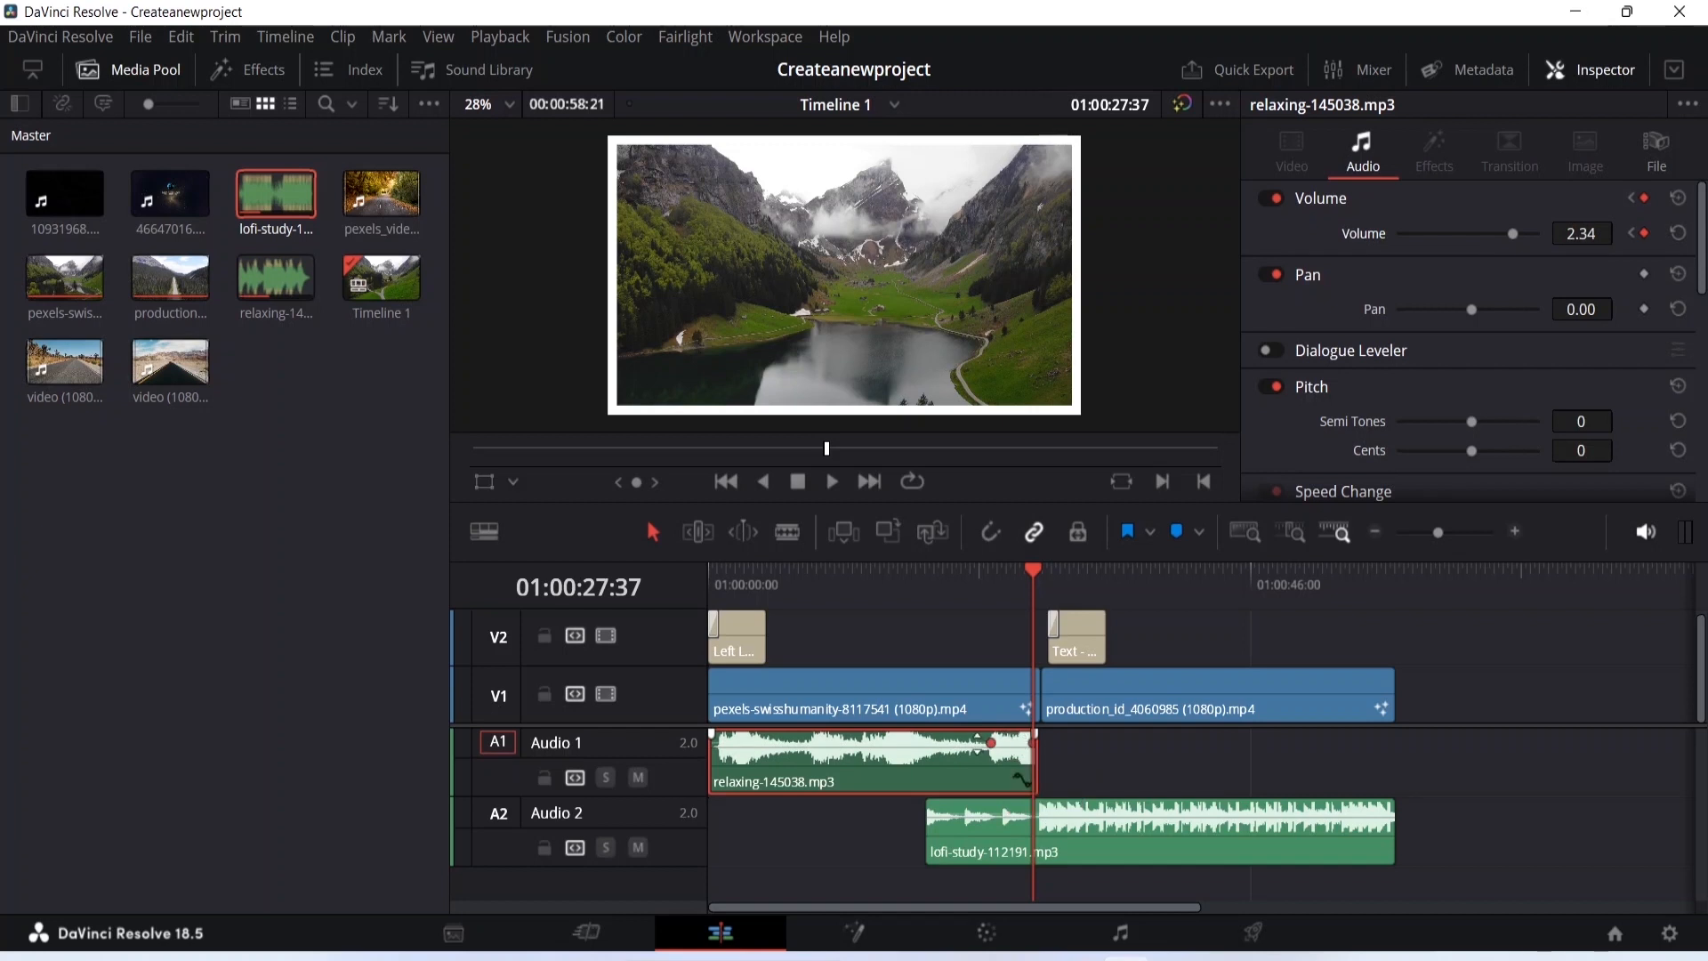
Add a volume keyframe to the relaxing clip at 01:00:24:59 and lower the volume through the clip's end to -9.38.
left_click_drag(1033, 570, 1003, 571)
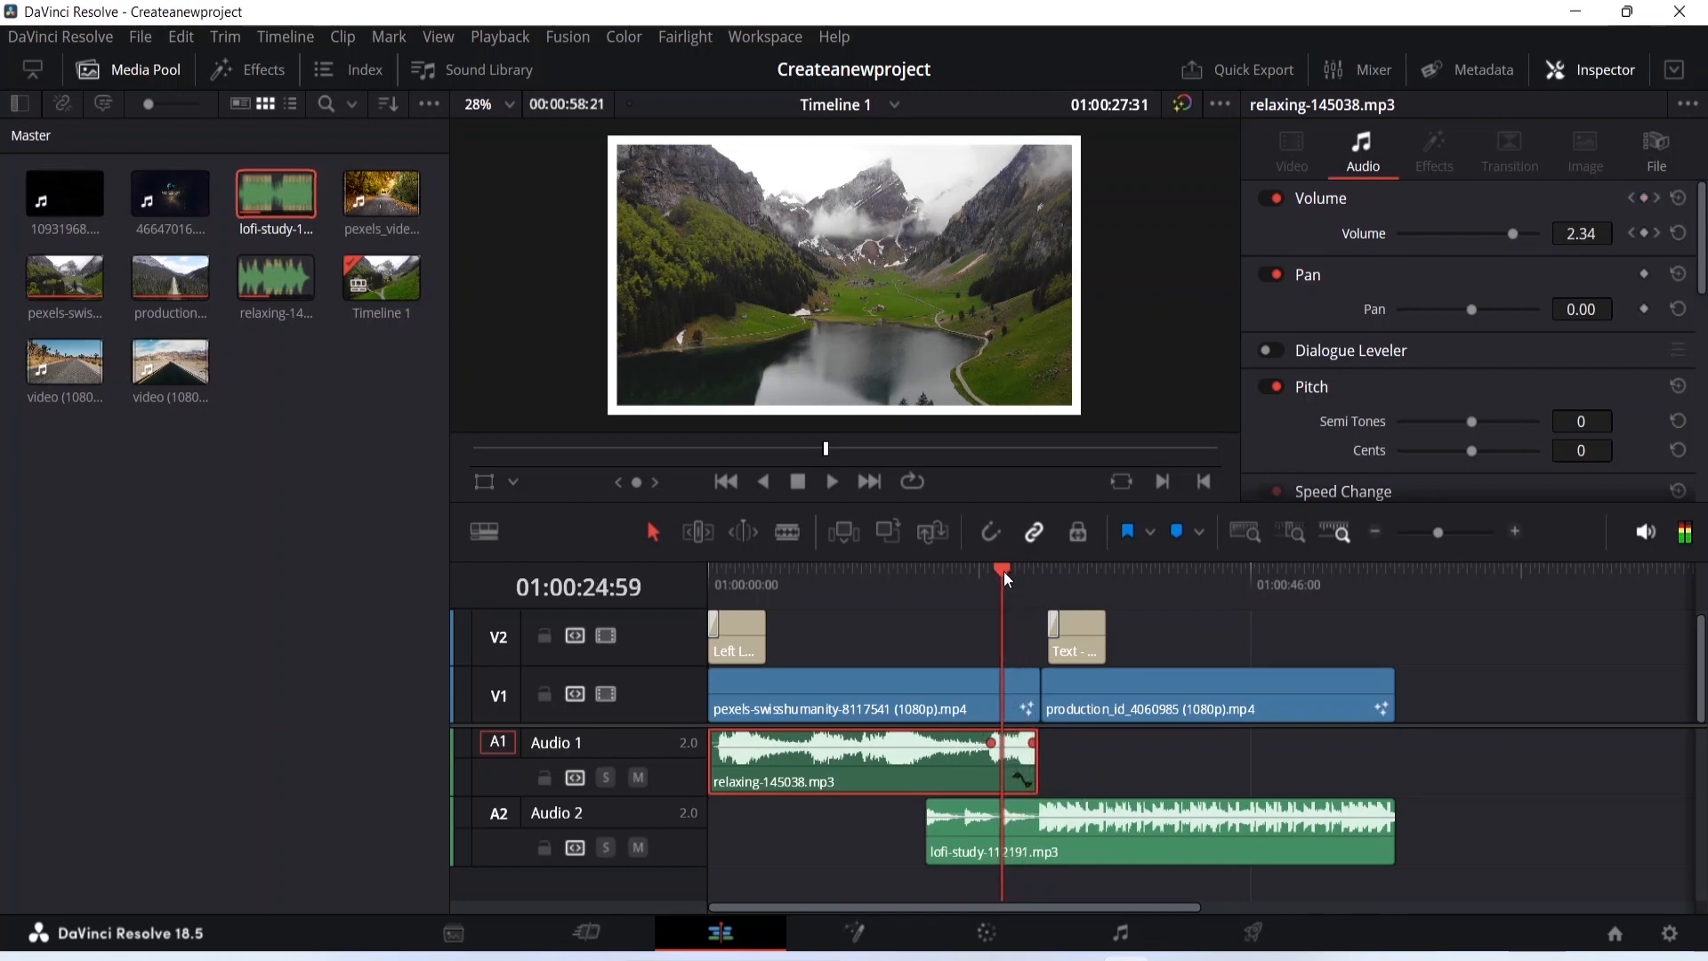
left_click(1643, 233)
left_click_drag(1006, 568, 1027, 566)
left_click(1022, 744)
left_click_drag(1021, 746, 1016, 753)
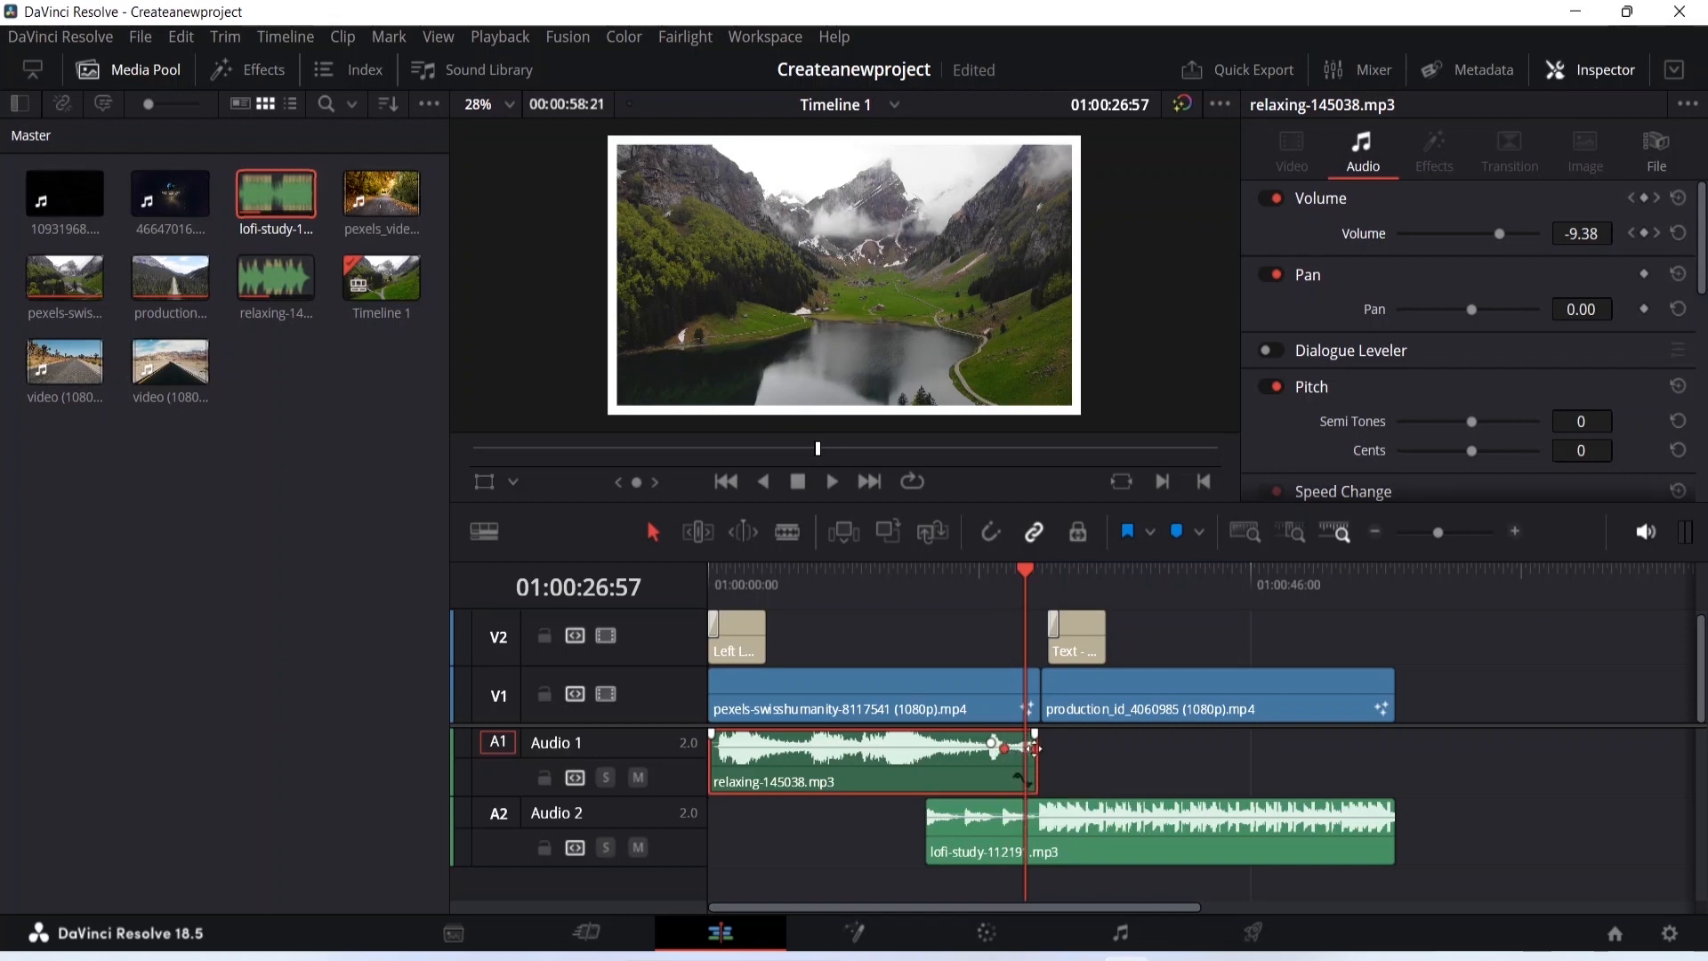
Play the end of the relaxing clip from about 01:00:22 to check the volume drop.
left_click_drag(1030, 569, 975, 573)
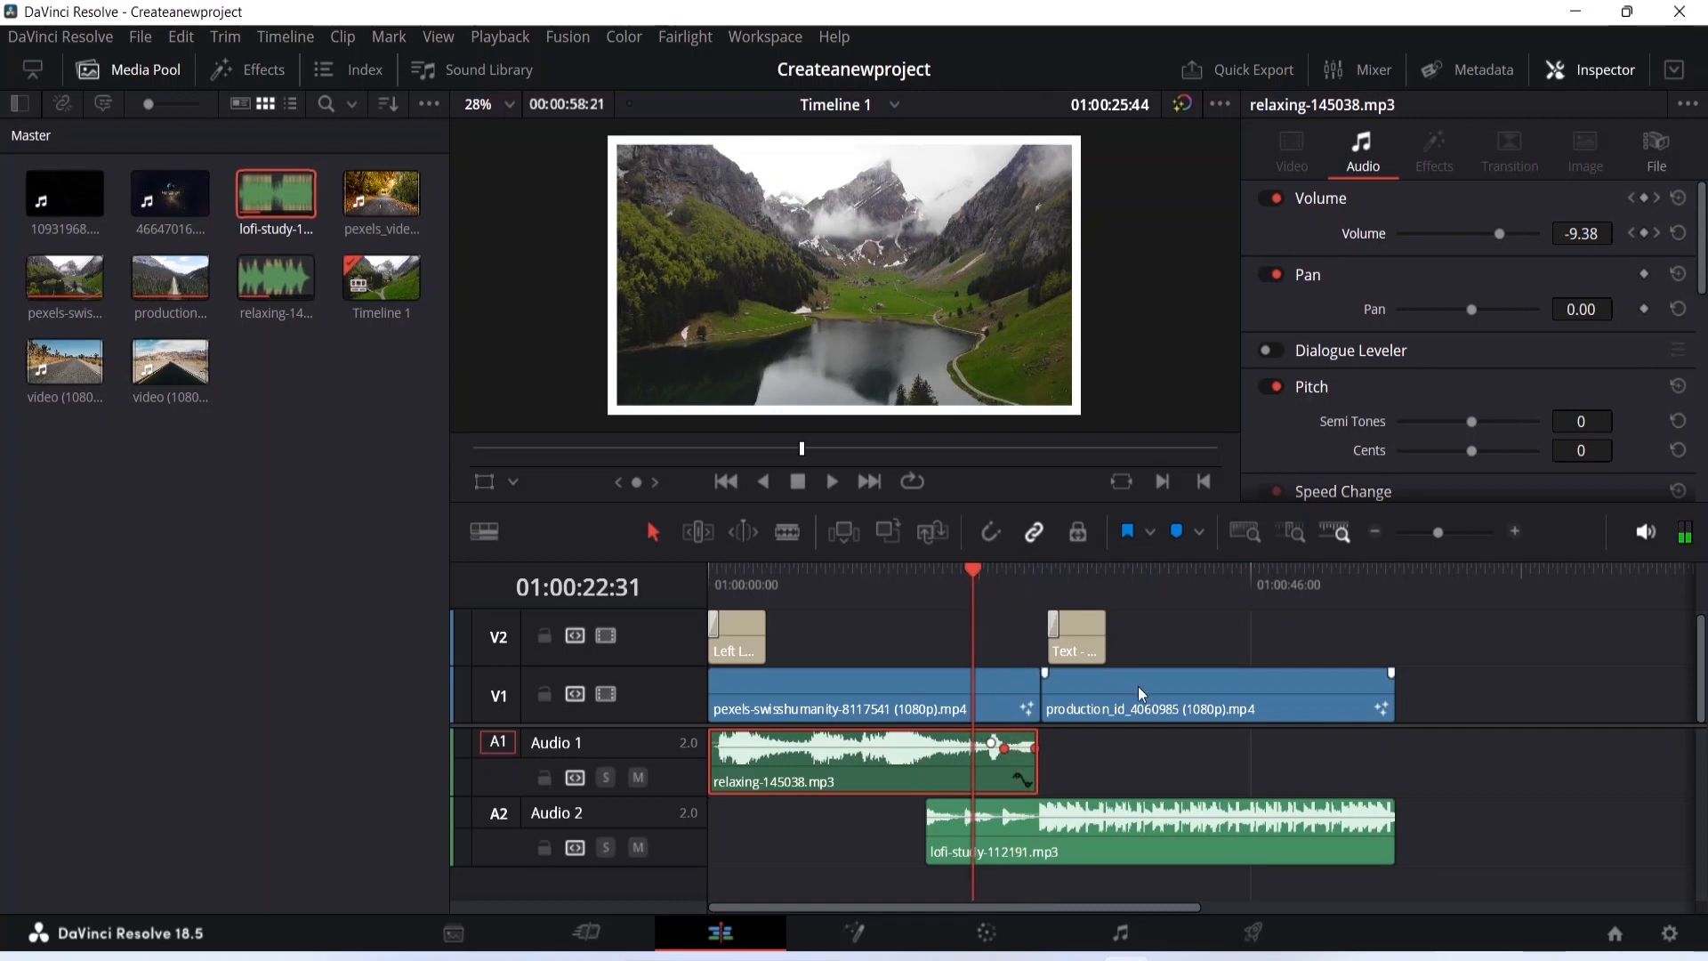
key("space")
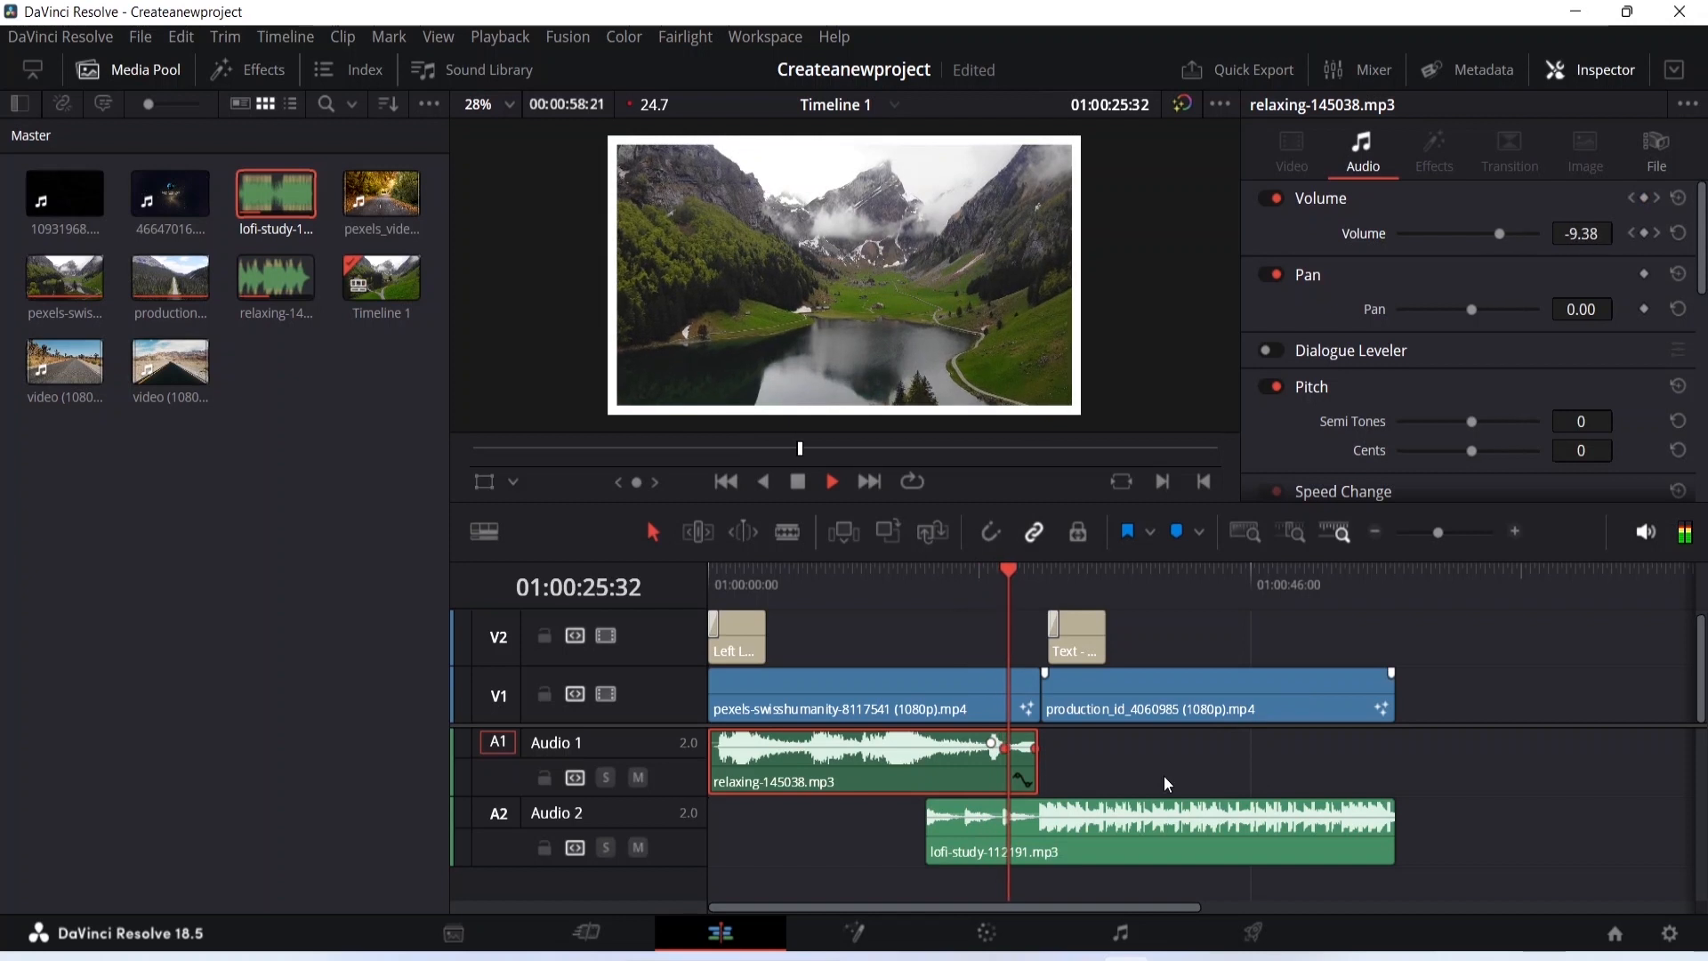
key("space")
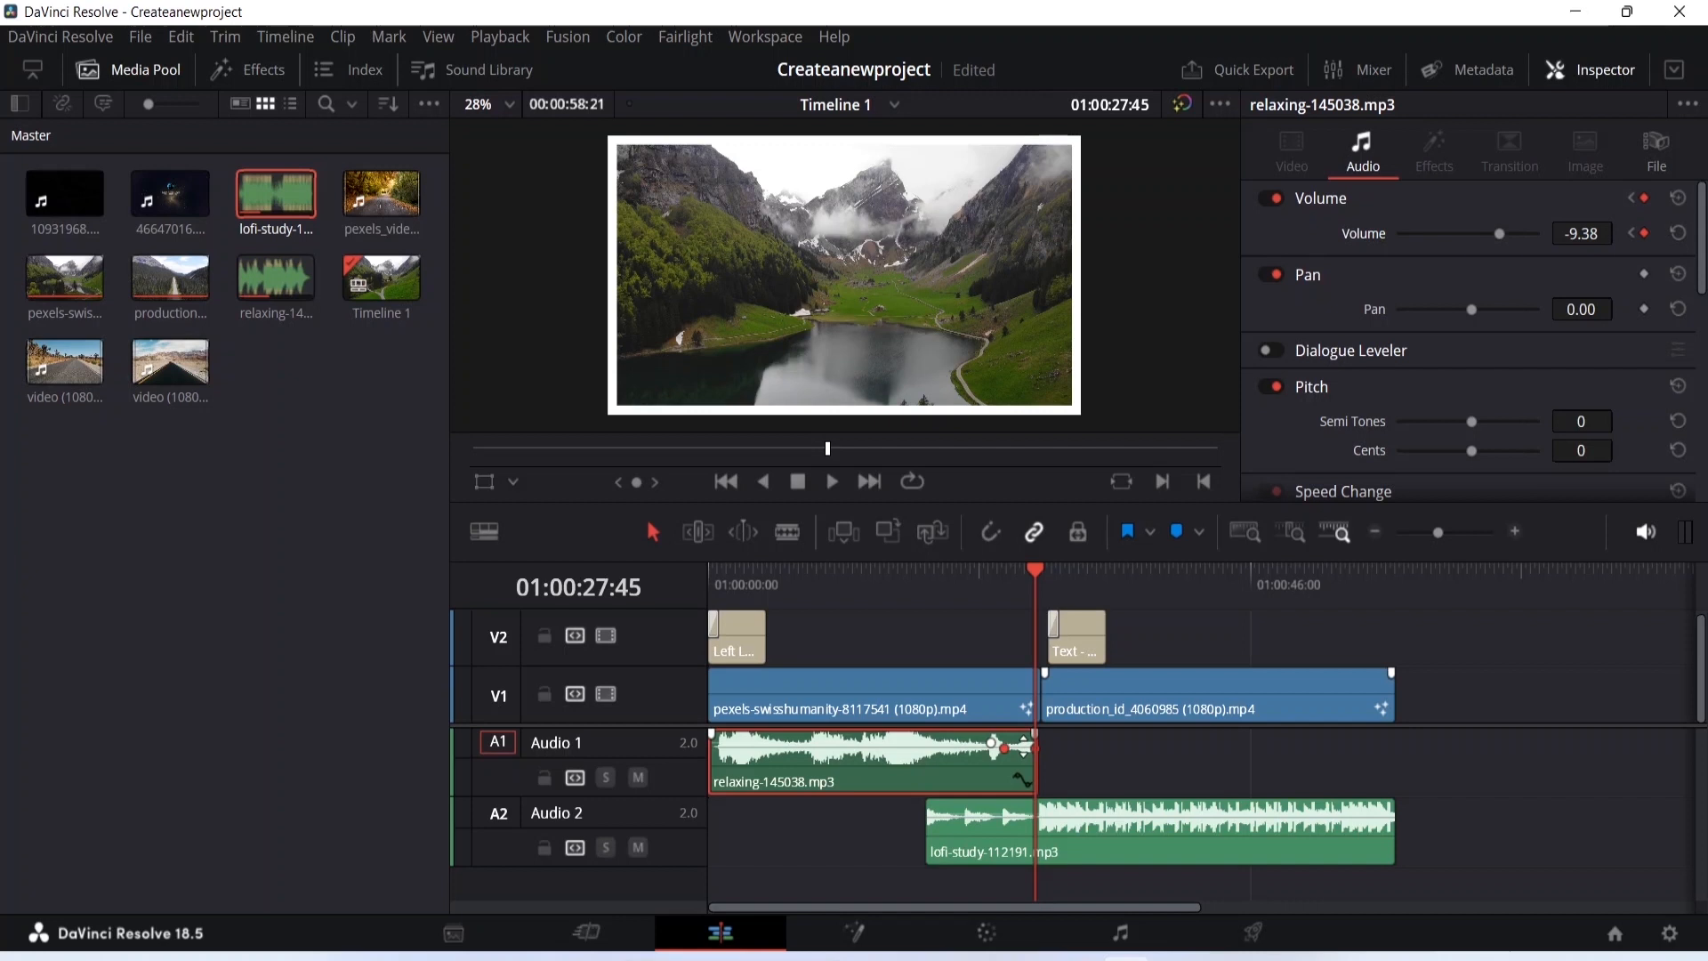
Fine-tune the level of the last volume keyframe on the relaxing-145038.mp3 clip.
left_click_drag(1027, 746, 1018, 778)
left_click(1029, 750)
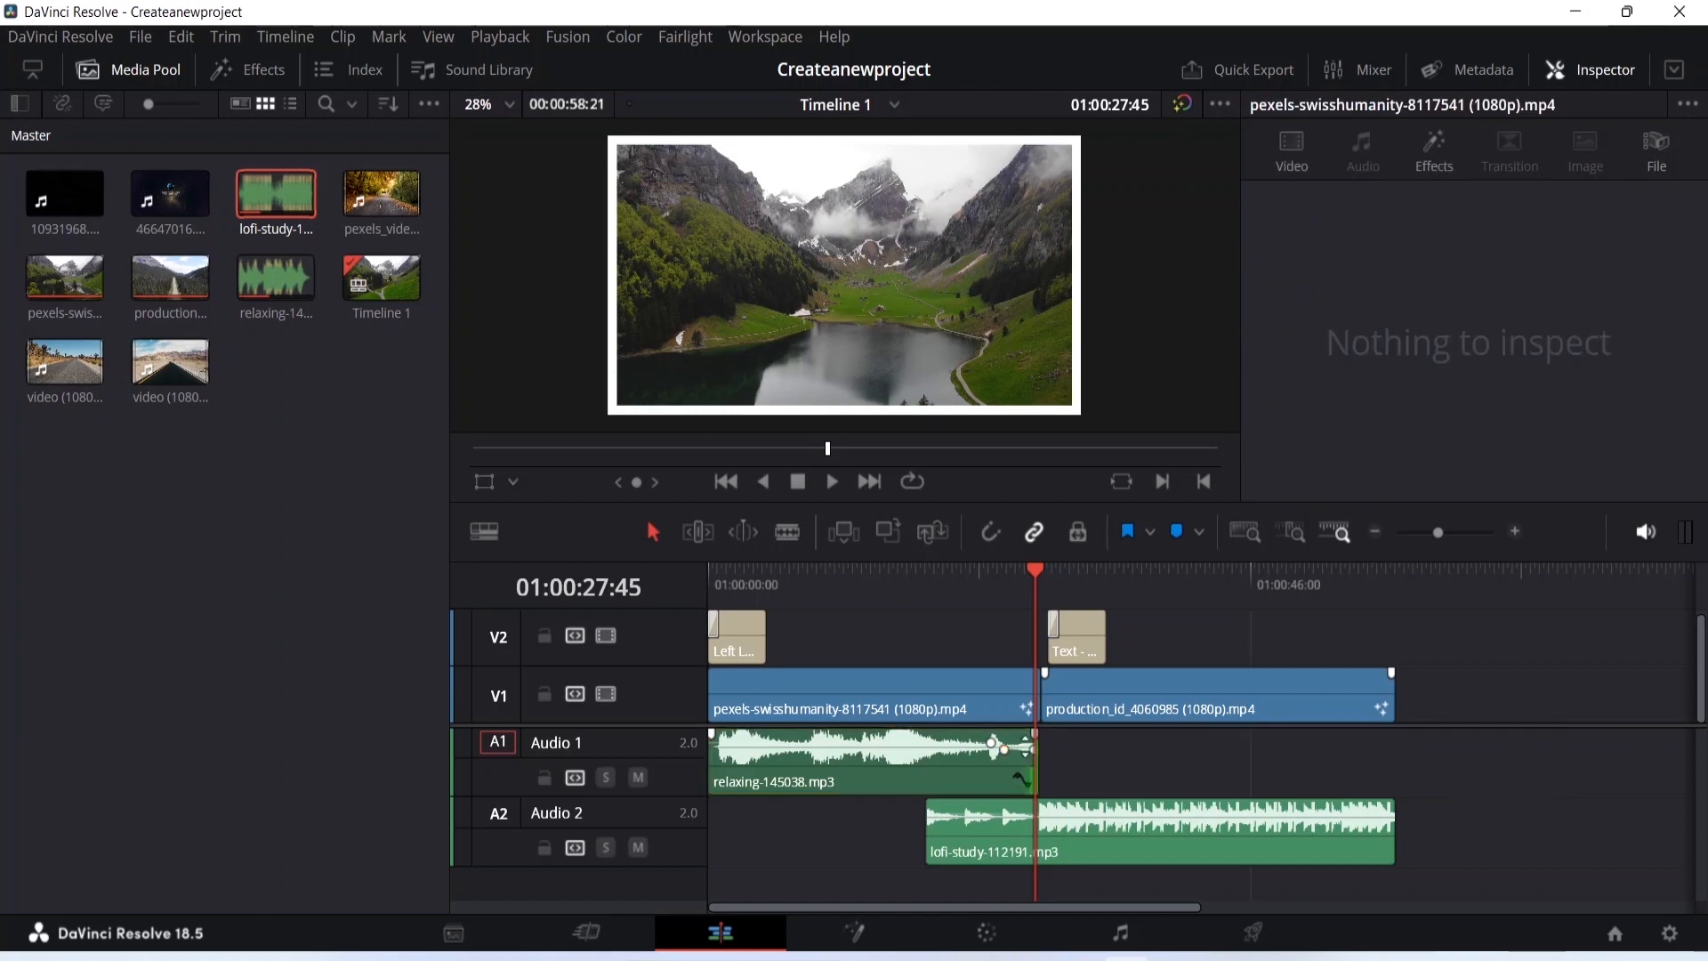
left_click_drag(1023, 748, 1024, 754)
Add a fade-in to the lofi-study-112191.mp3 clip, extending from its start to about the second video clip's start.
left_click_drag(1033, 569, 927, 573)
left_click(980, 818)
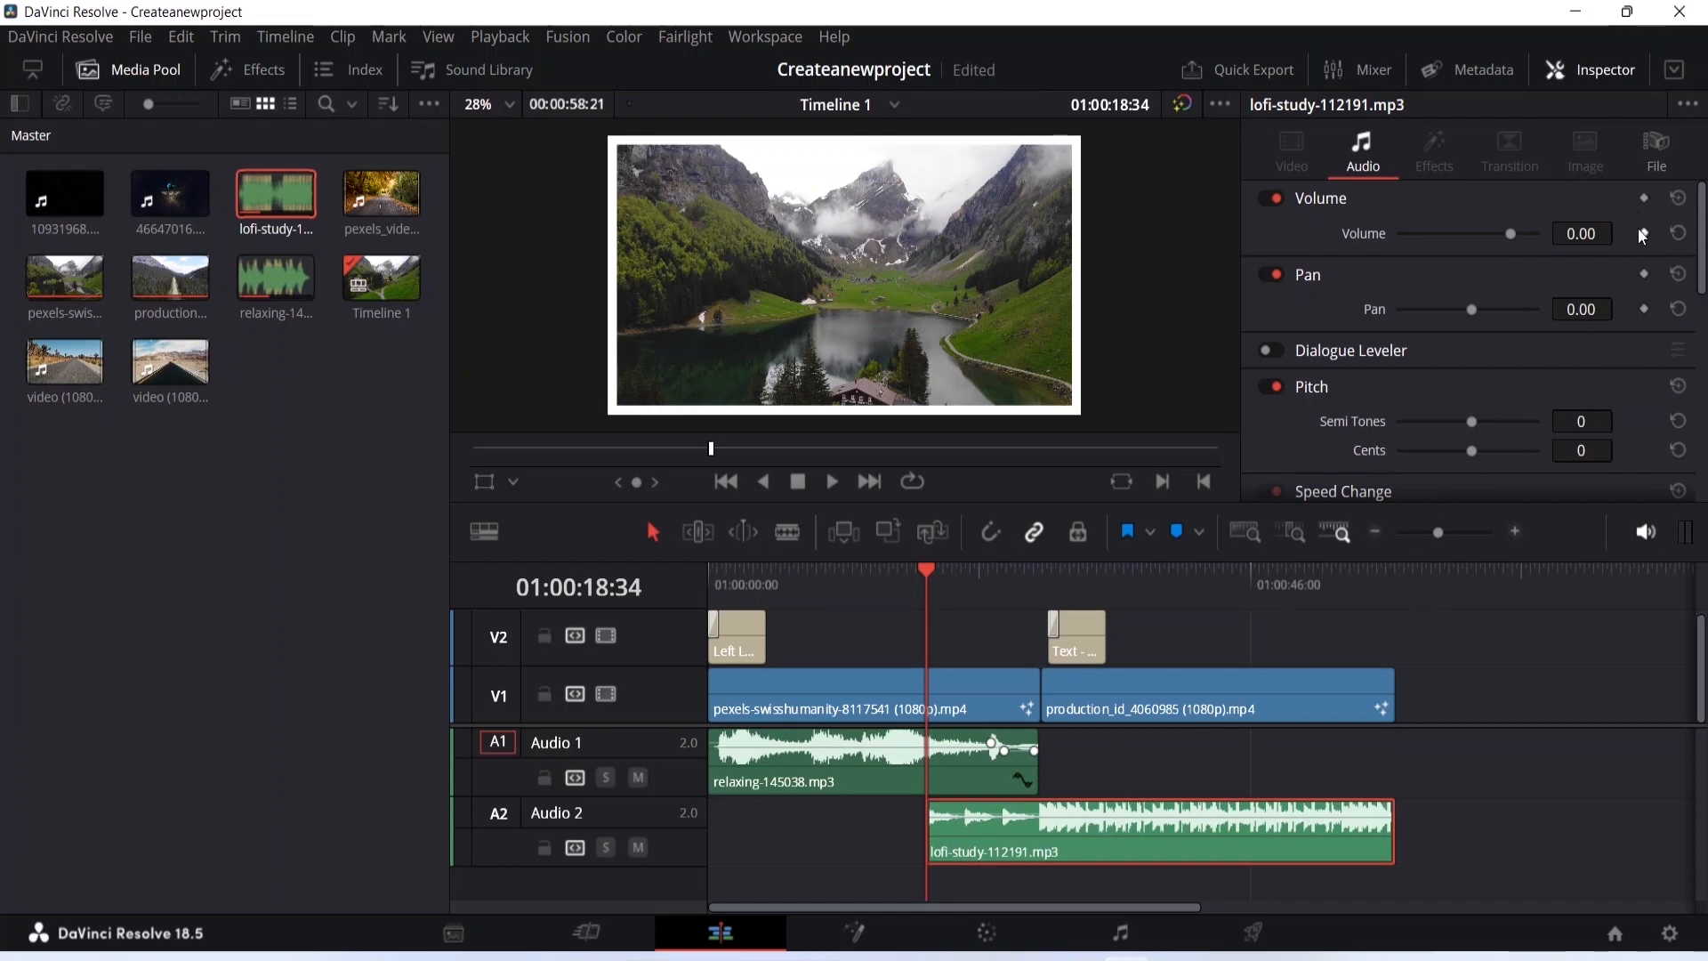
left_click(928, 805)
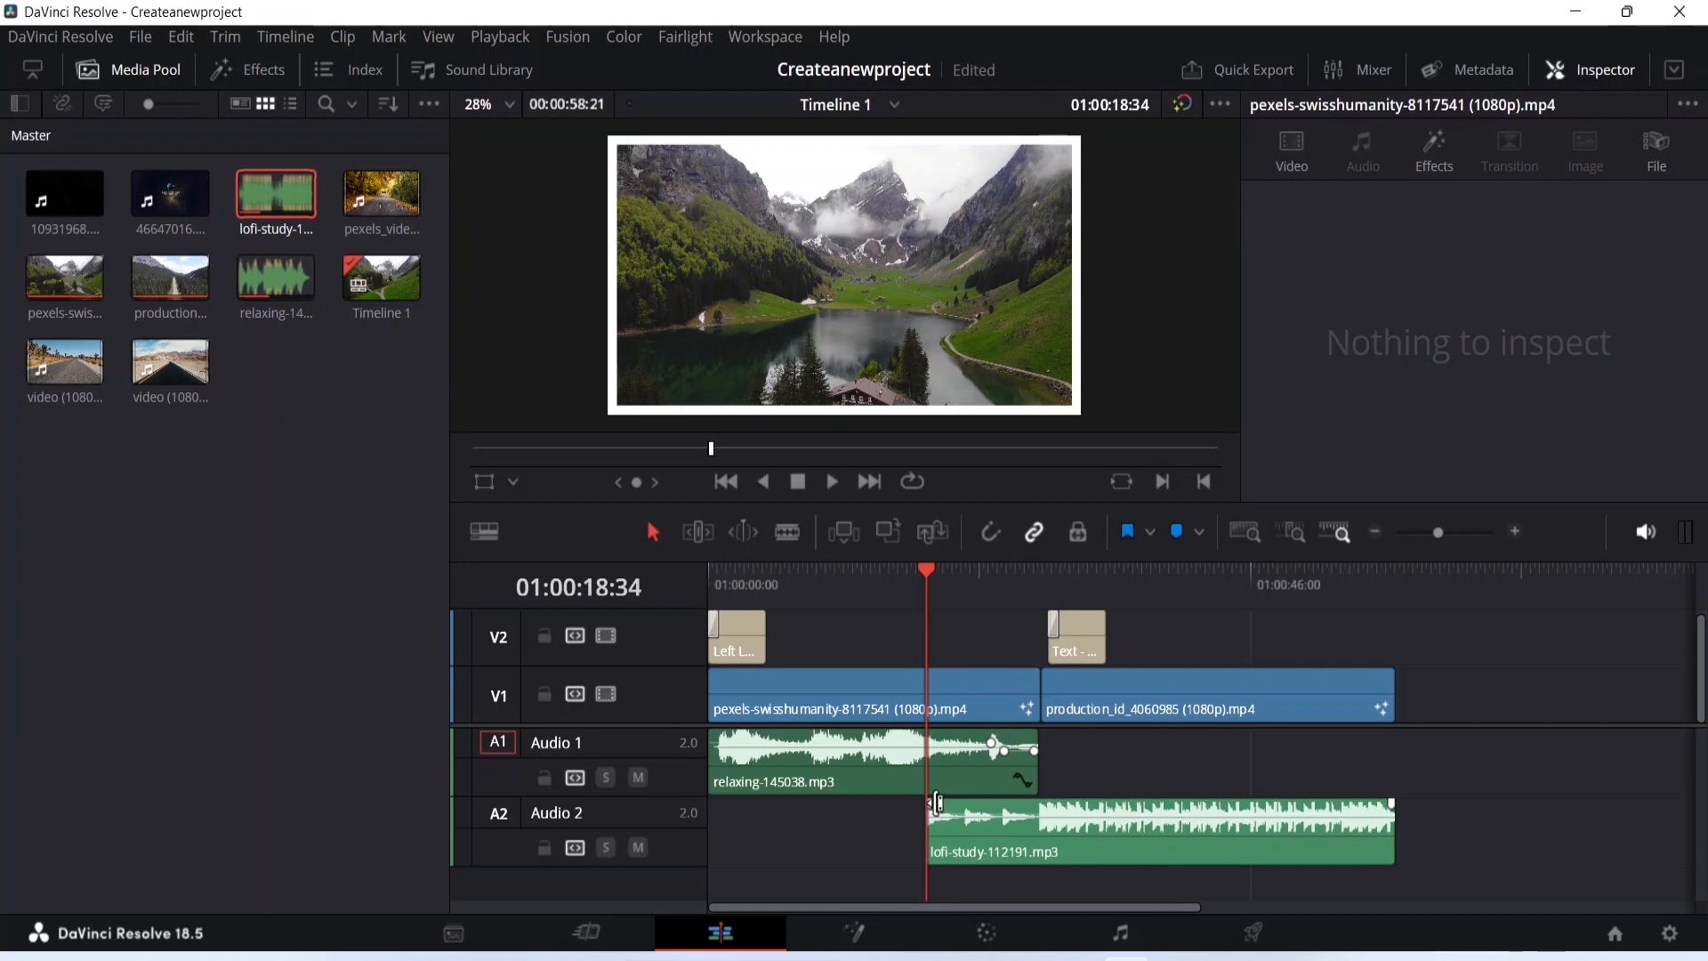
left_click_drag(928, 805, 1019, 826)
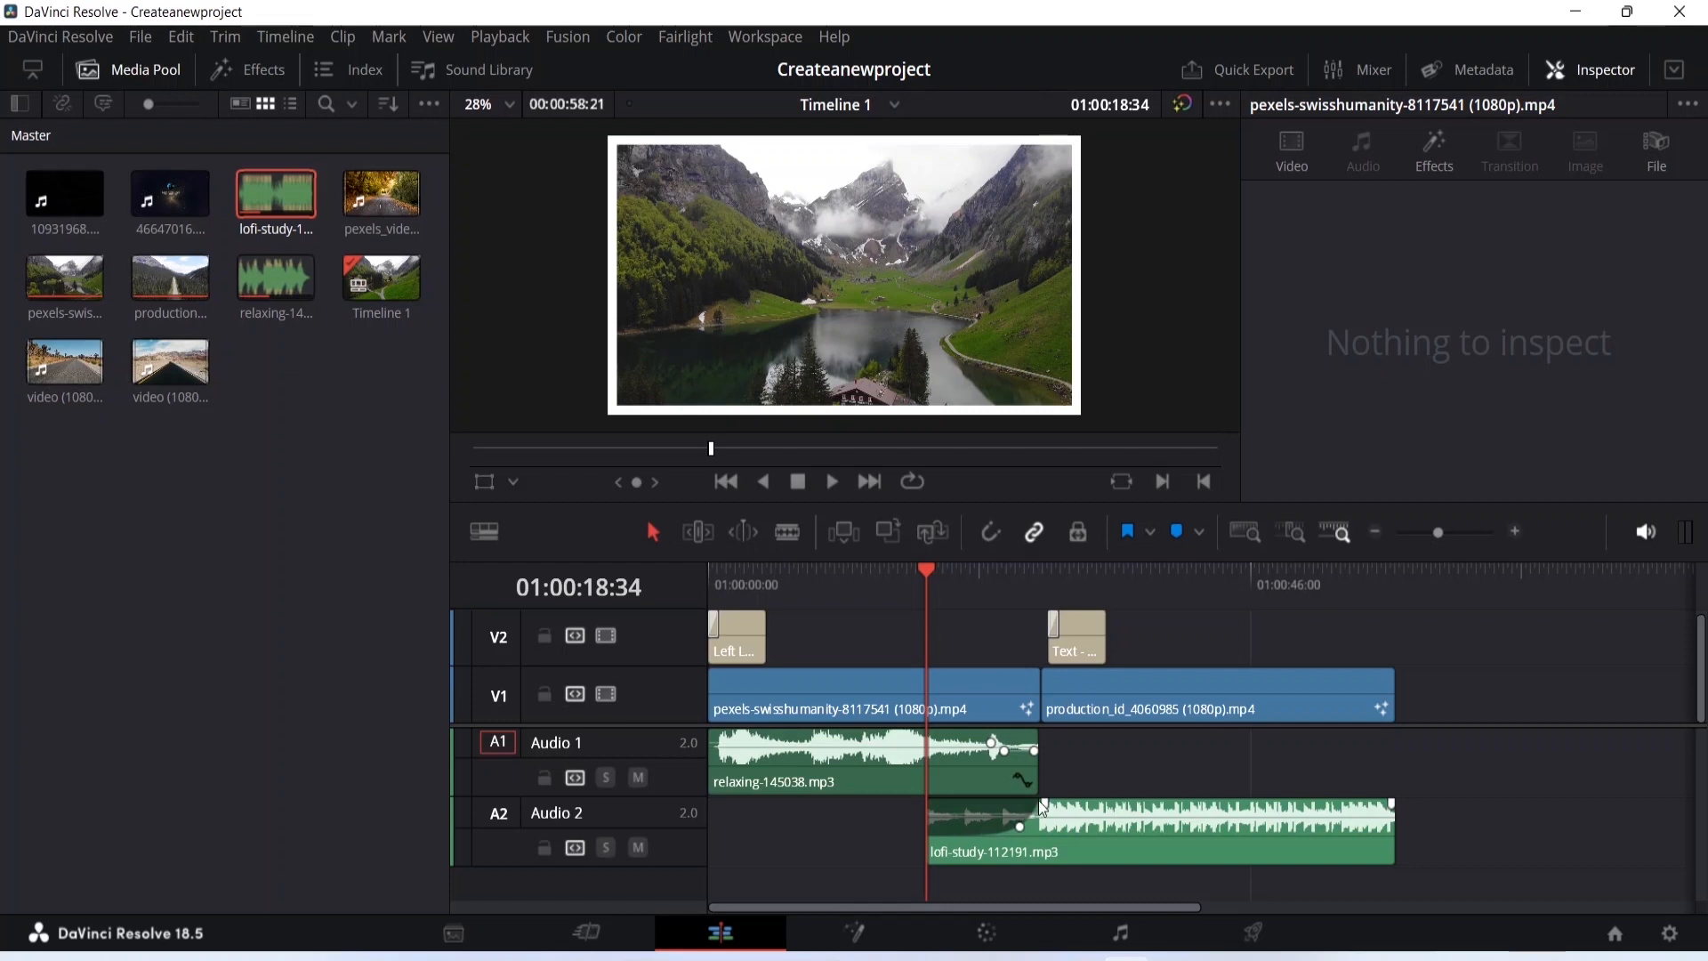
Adjust the lofi clip's fade-in curve, keep the clip aligned with the video's end, and play the music transition.
left_click(1021, 831)
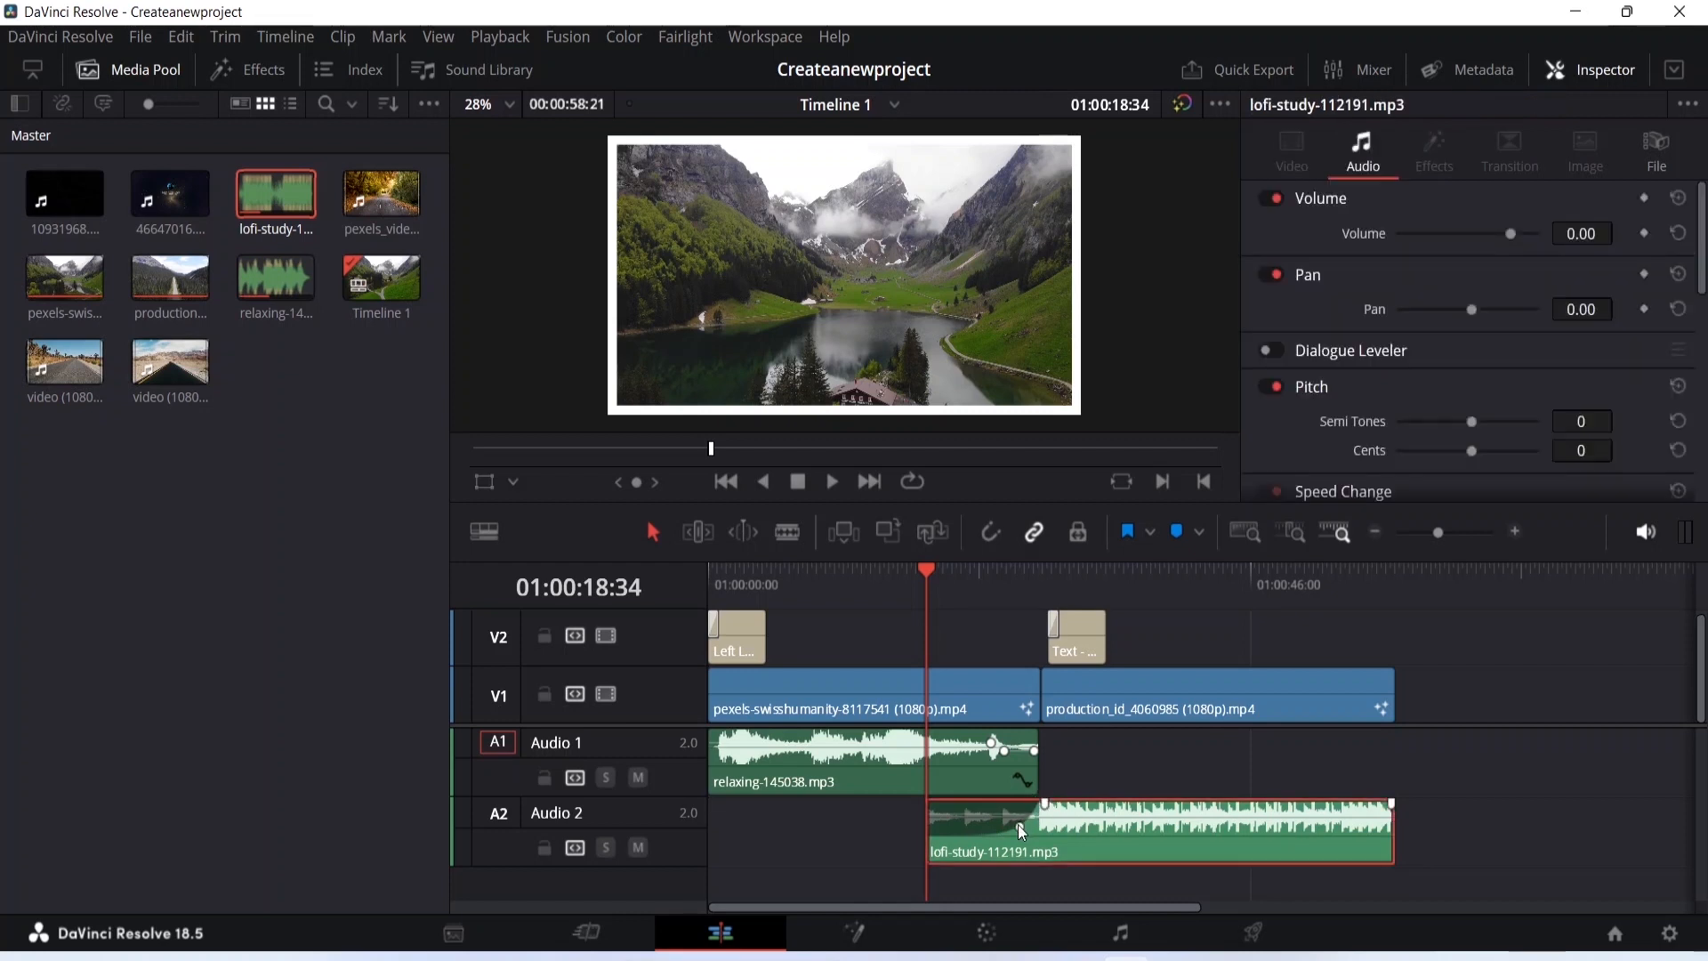
left_click_drag(1014, 821, 1014, 816)
left_click(1013, 823)
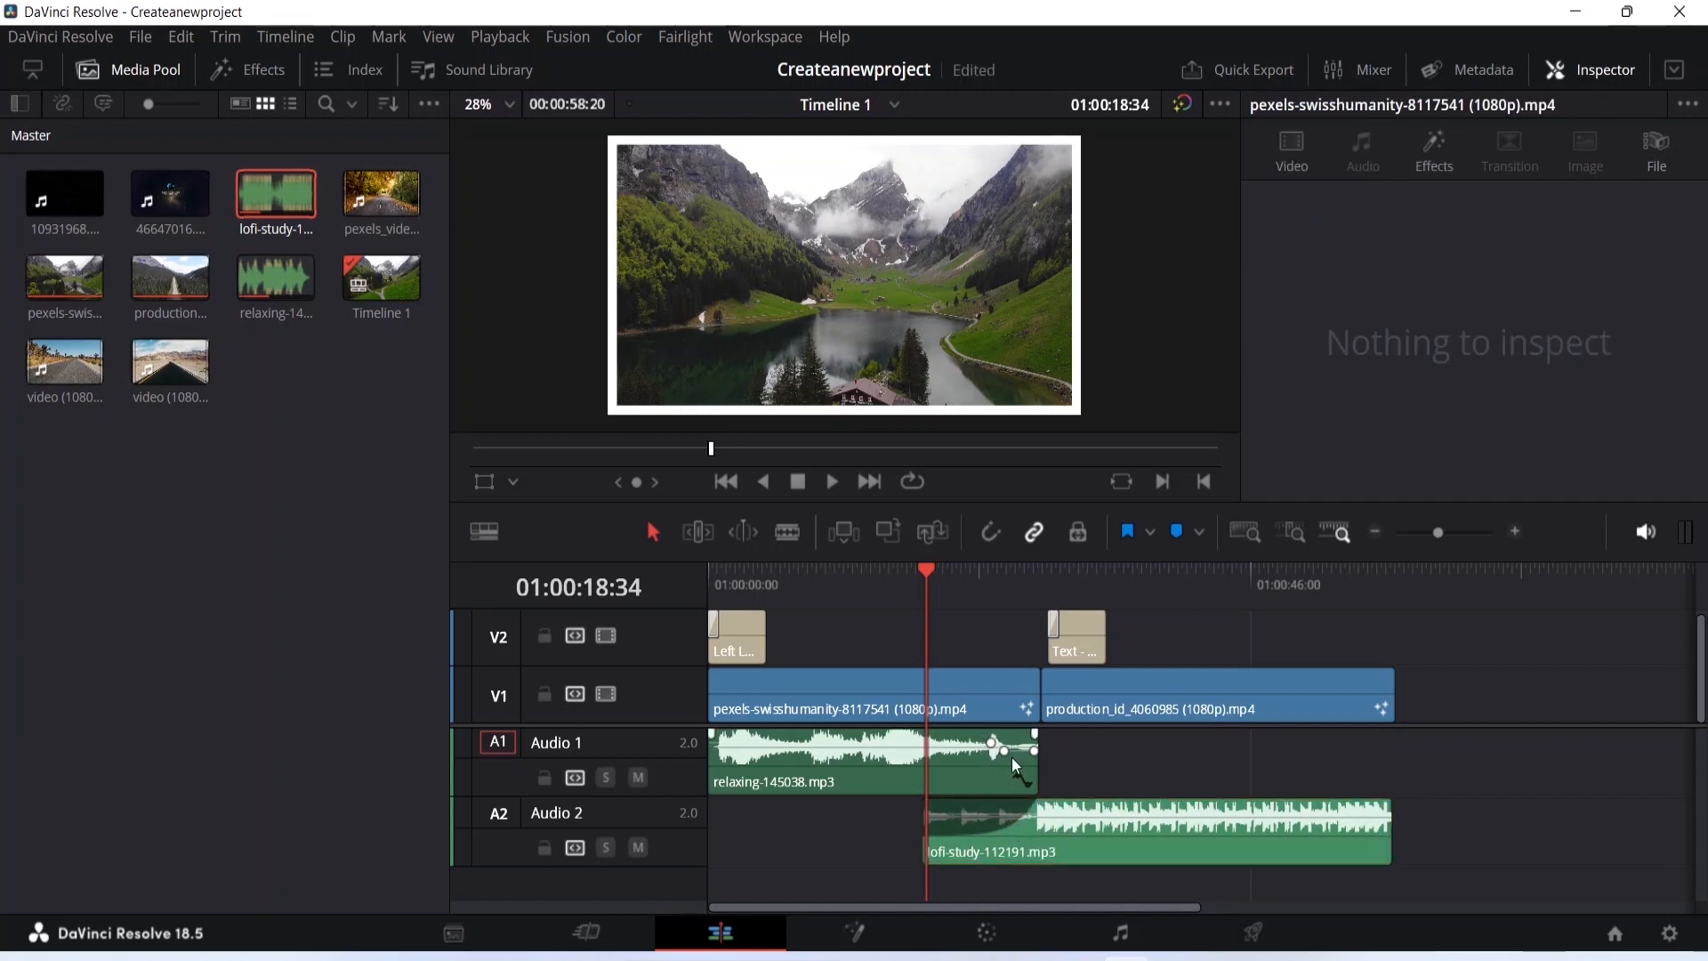
left_click_drag(1074, 827, 1076, 828)
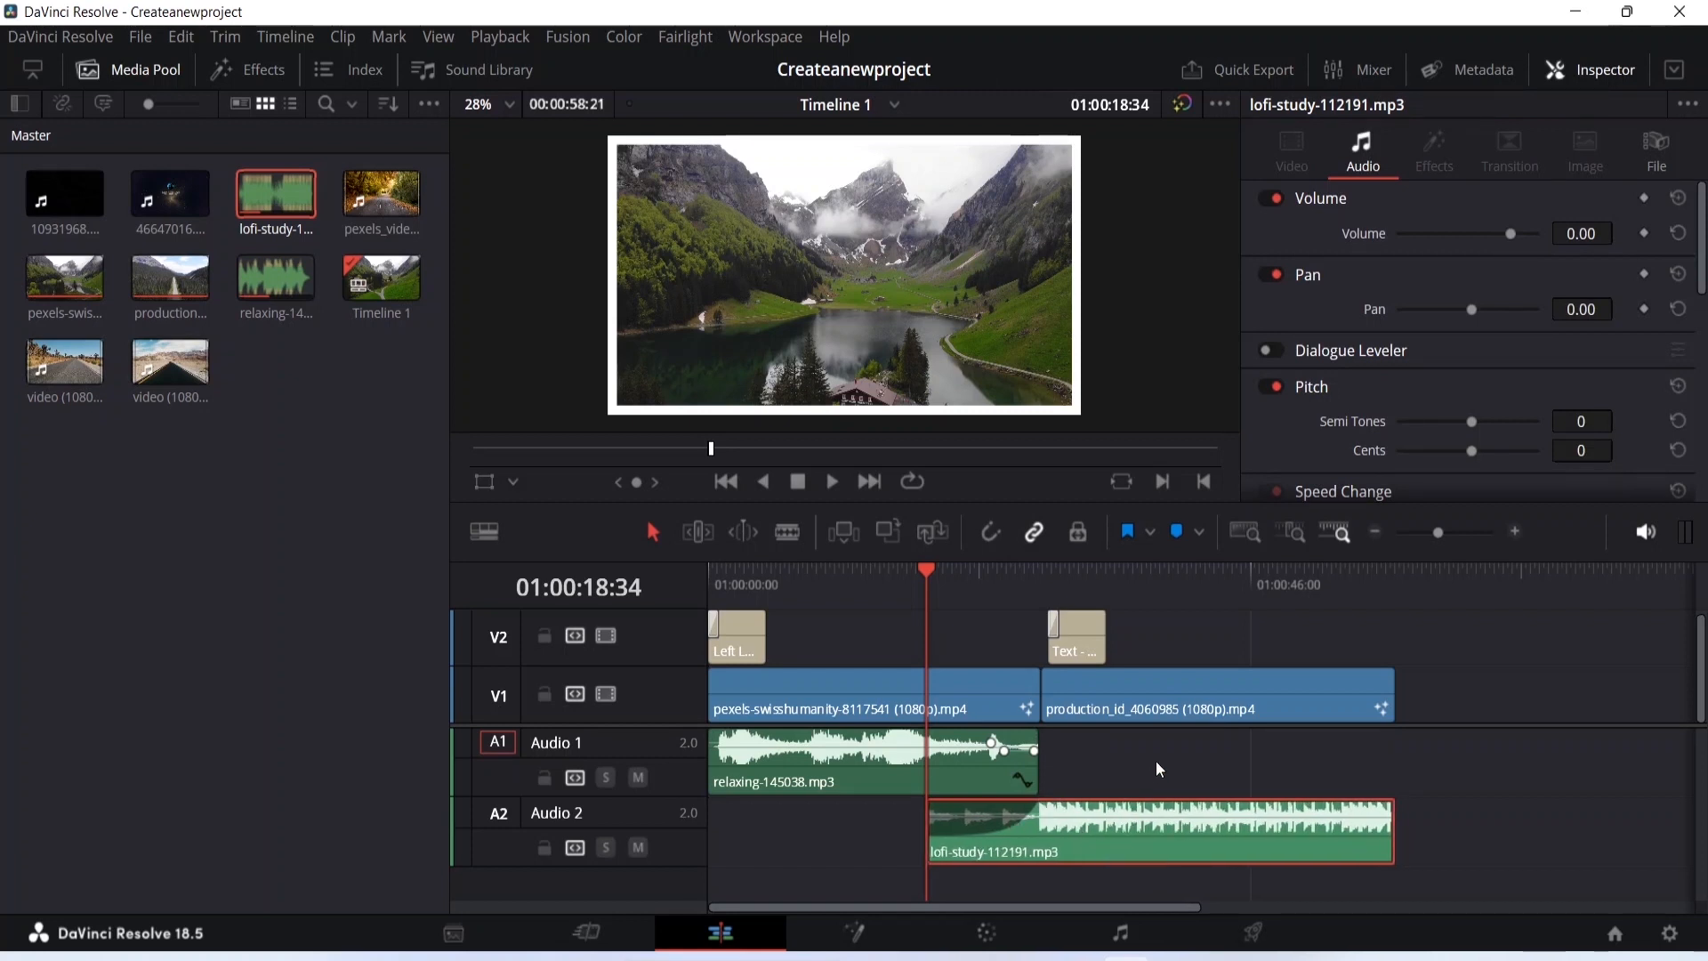
key("space")
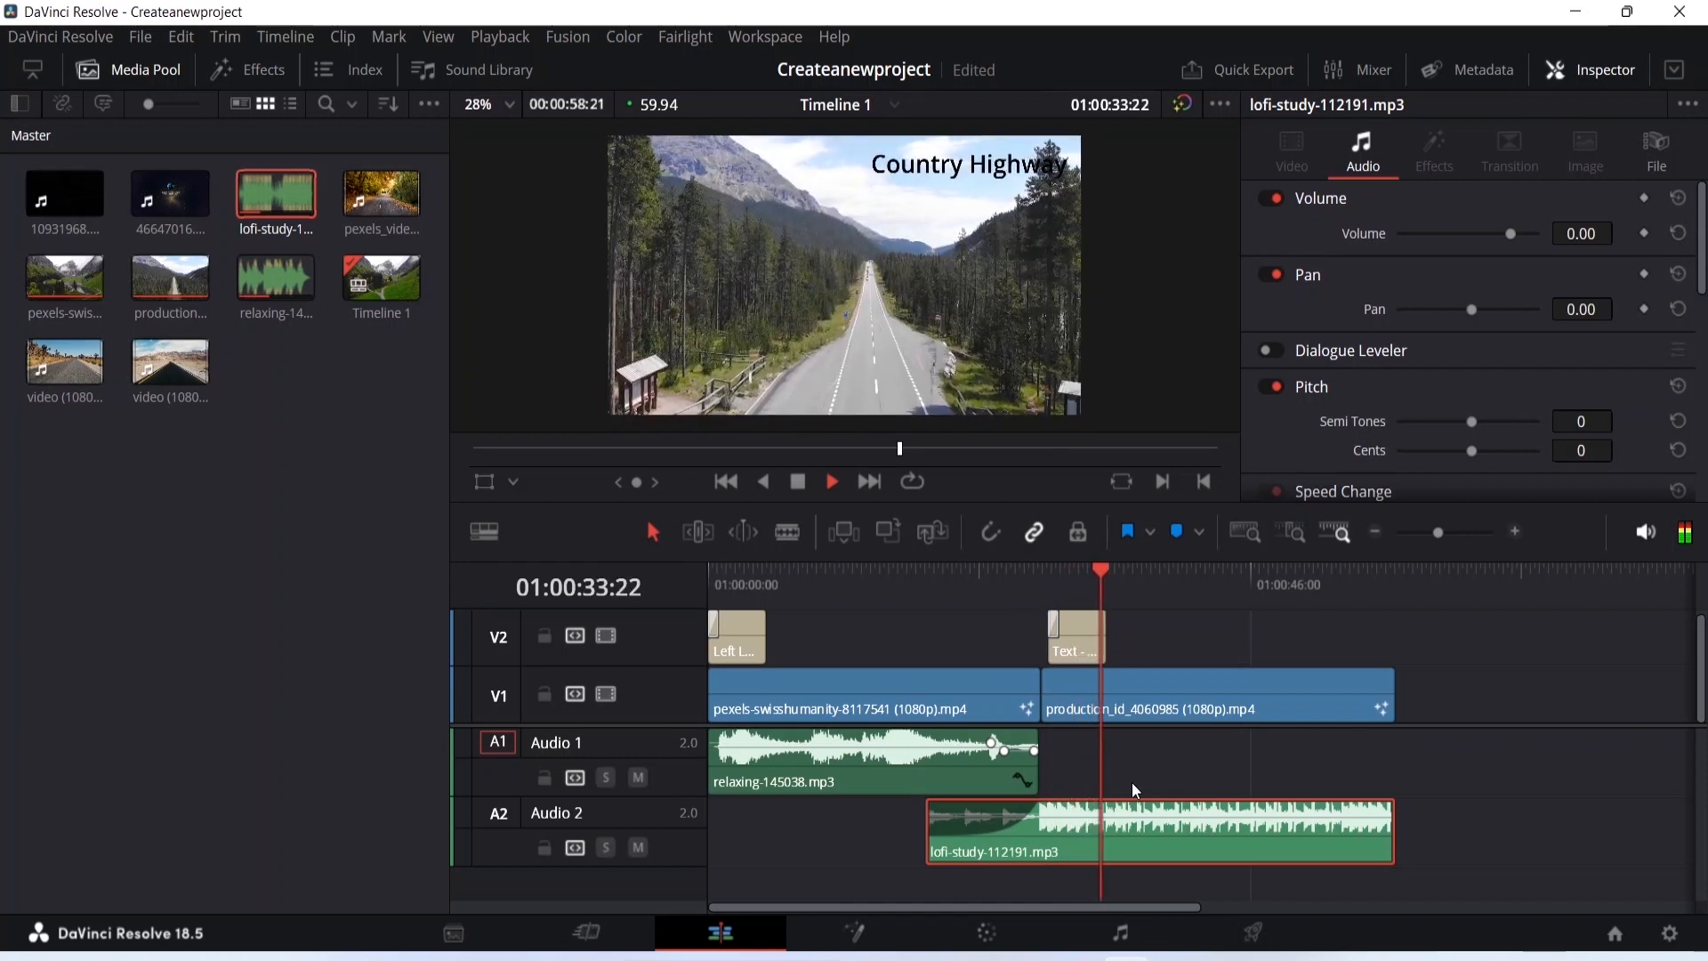
key("space")
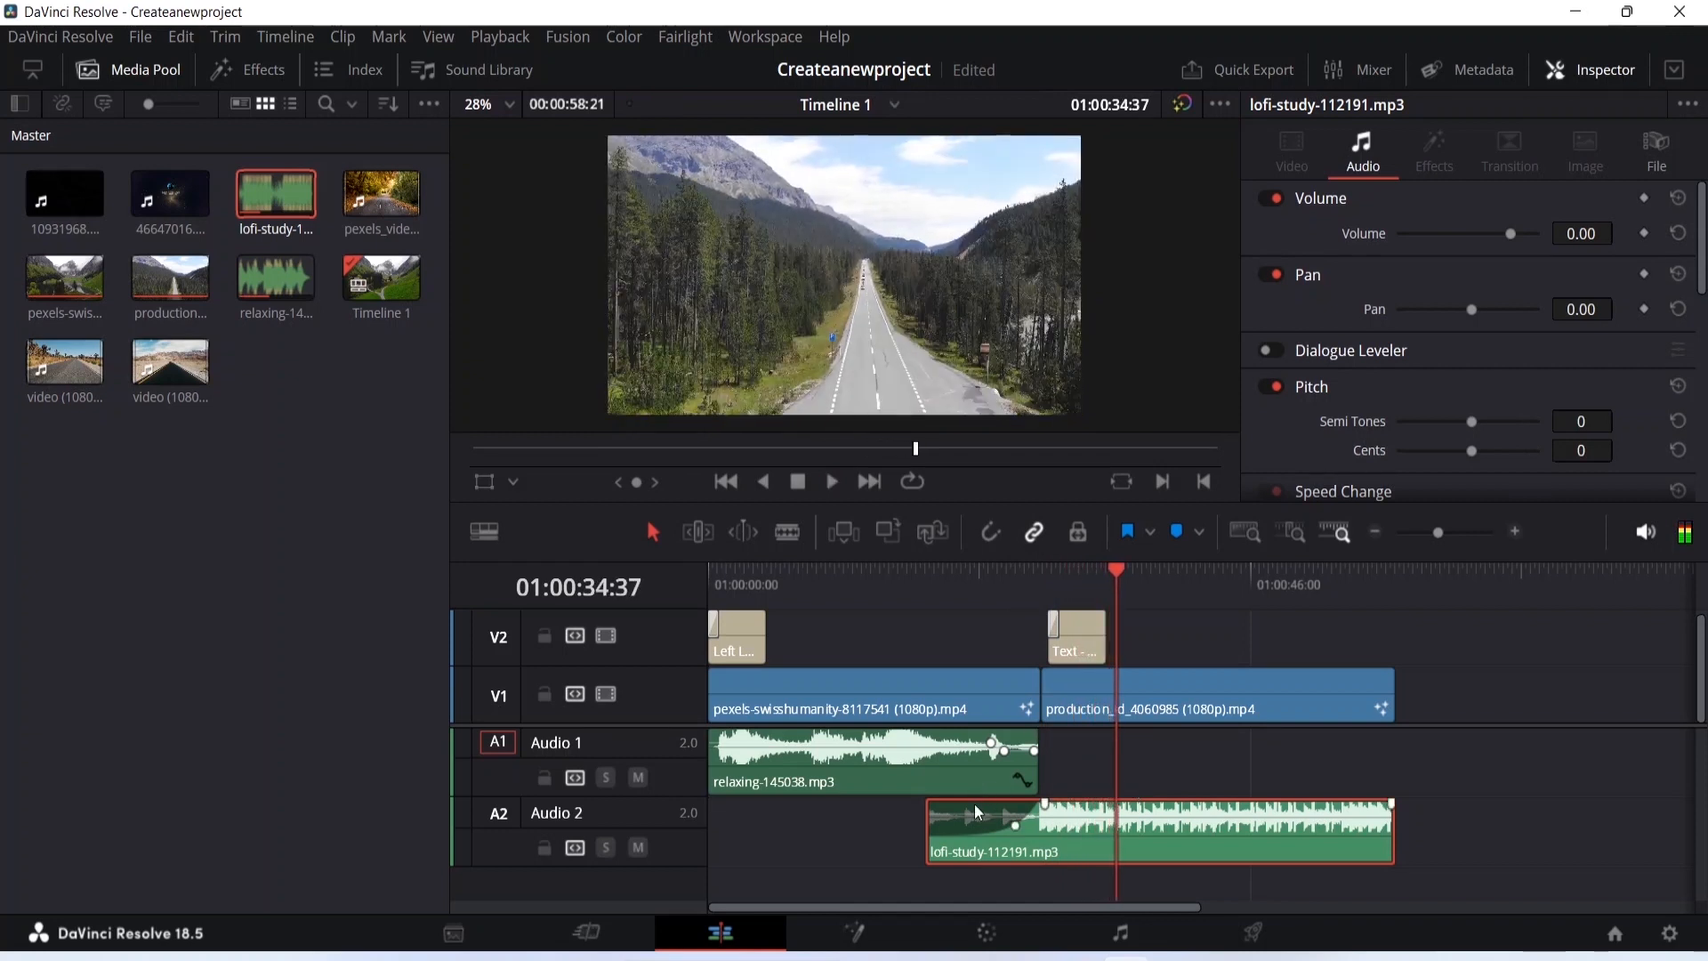
Reshape the lofi clip's fade-in curve to rise more evenly and play the transition from 01:00:18:11.
left_click_drag(1015, 826, 1006, 811)
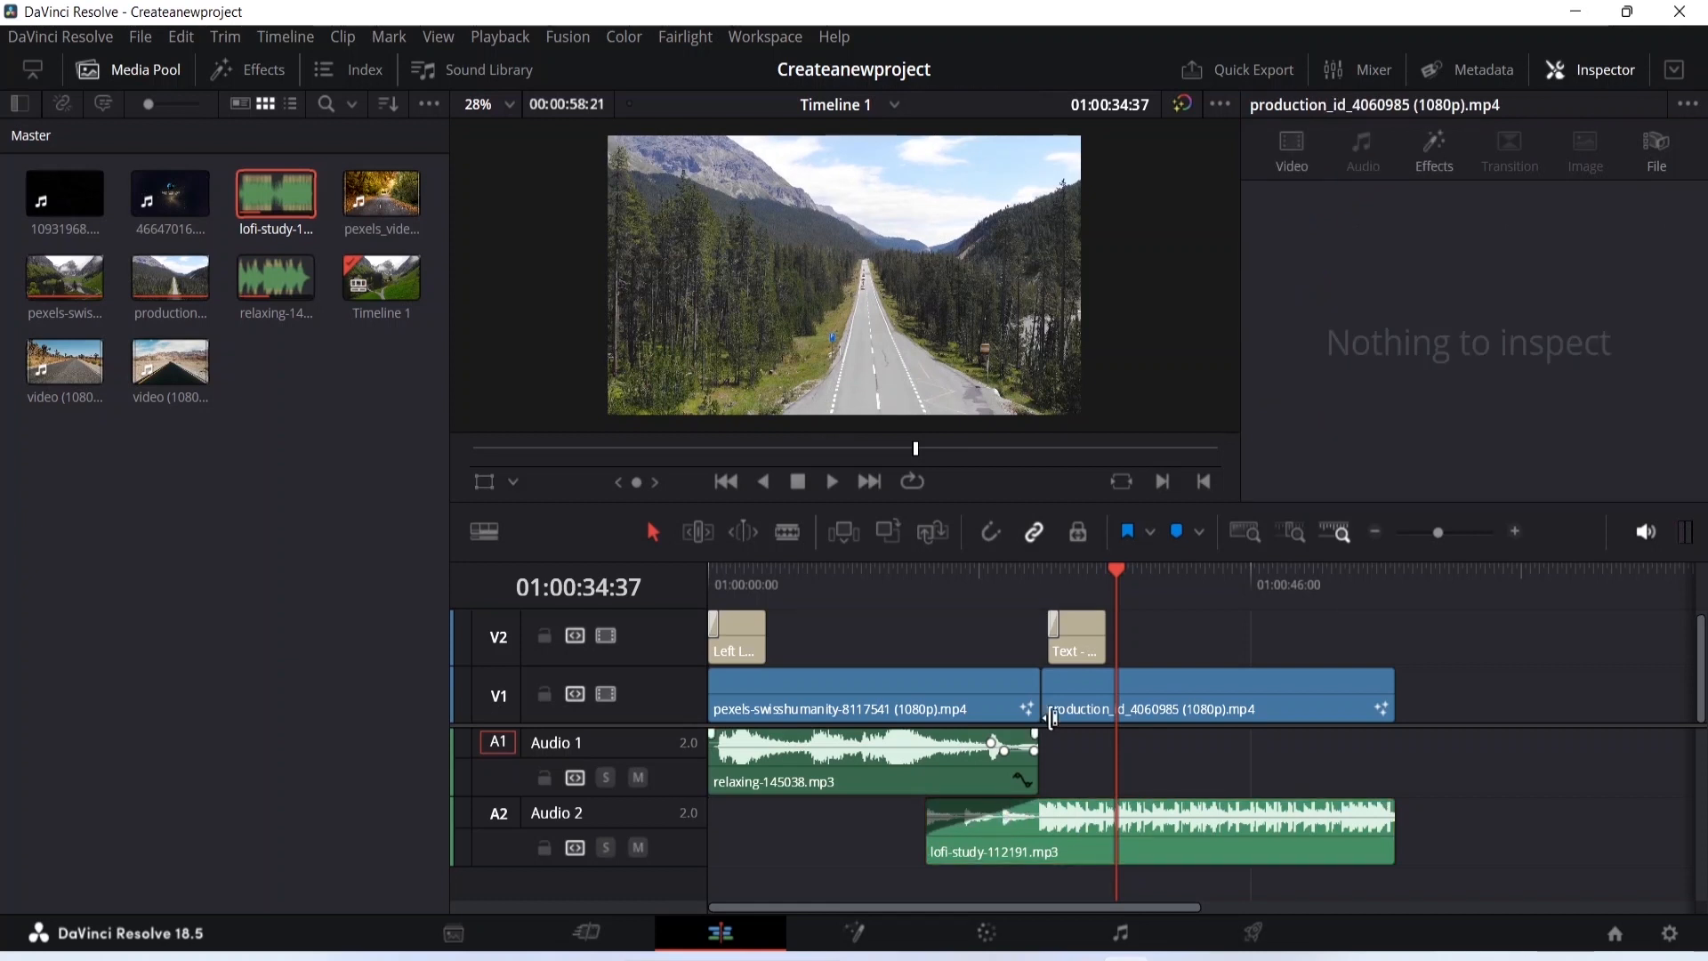
left_click_drag(1112, 567, 920, 585)
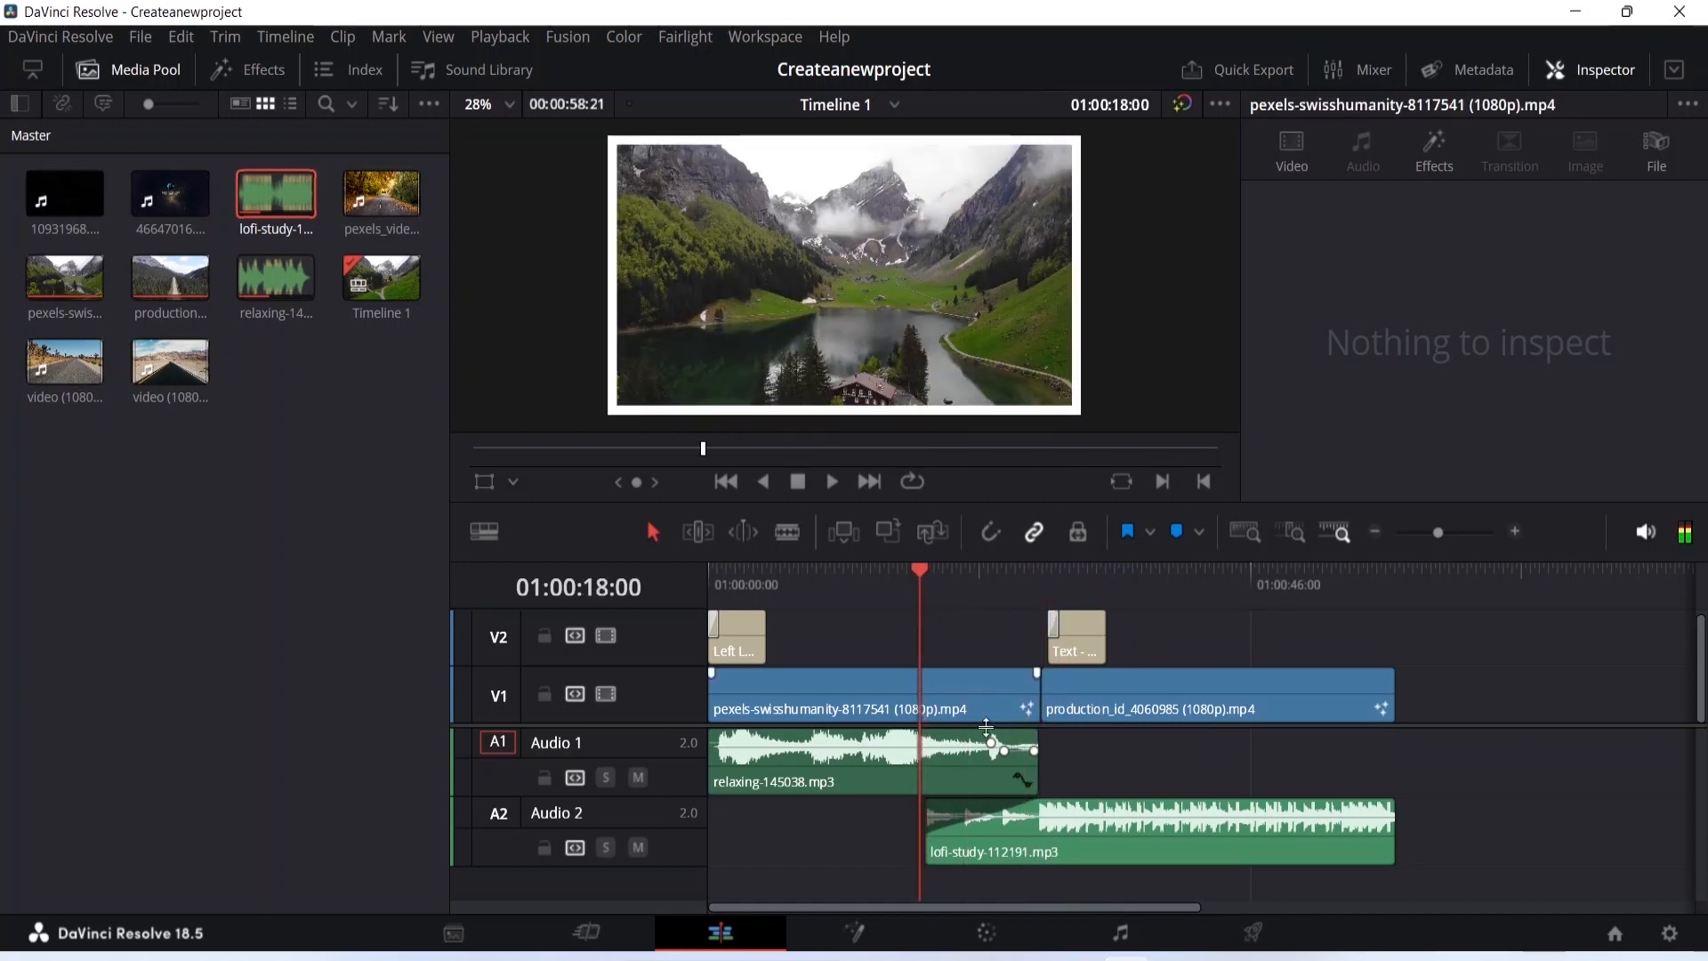
left_click(921, 569)
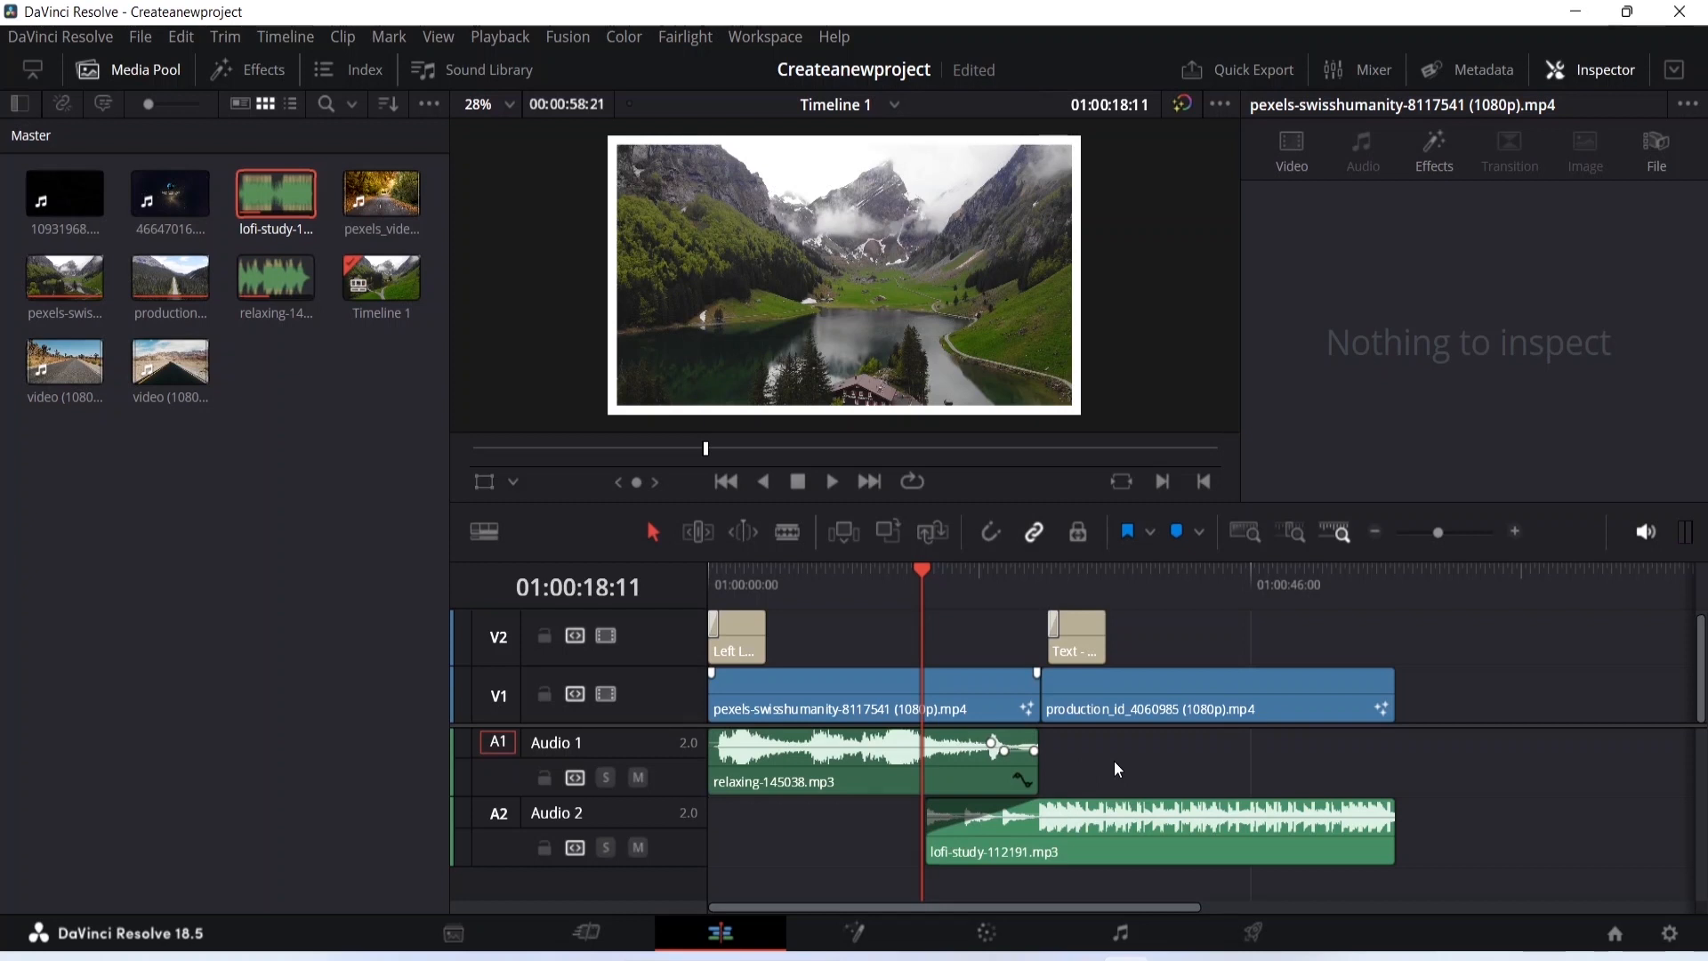
key("space")
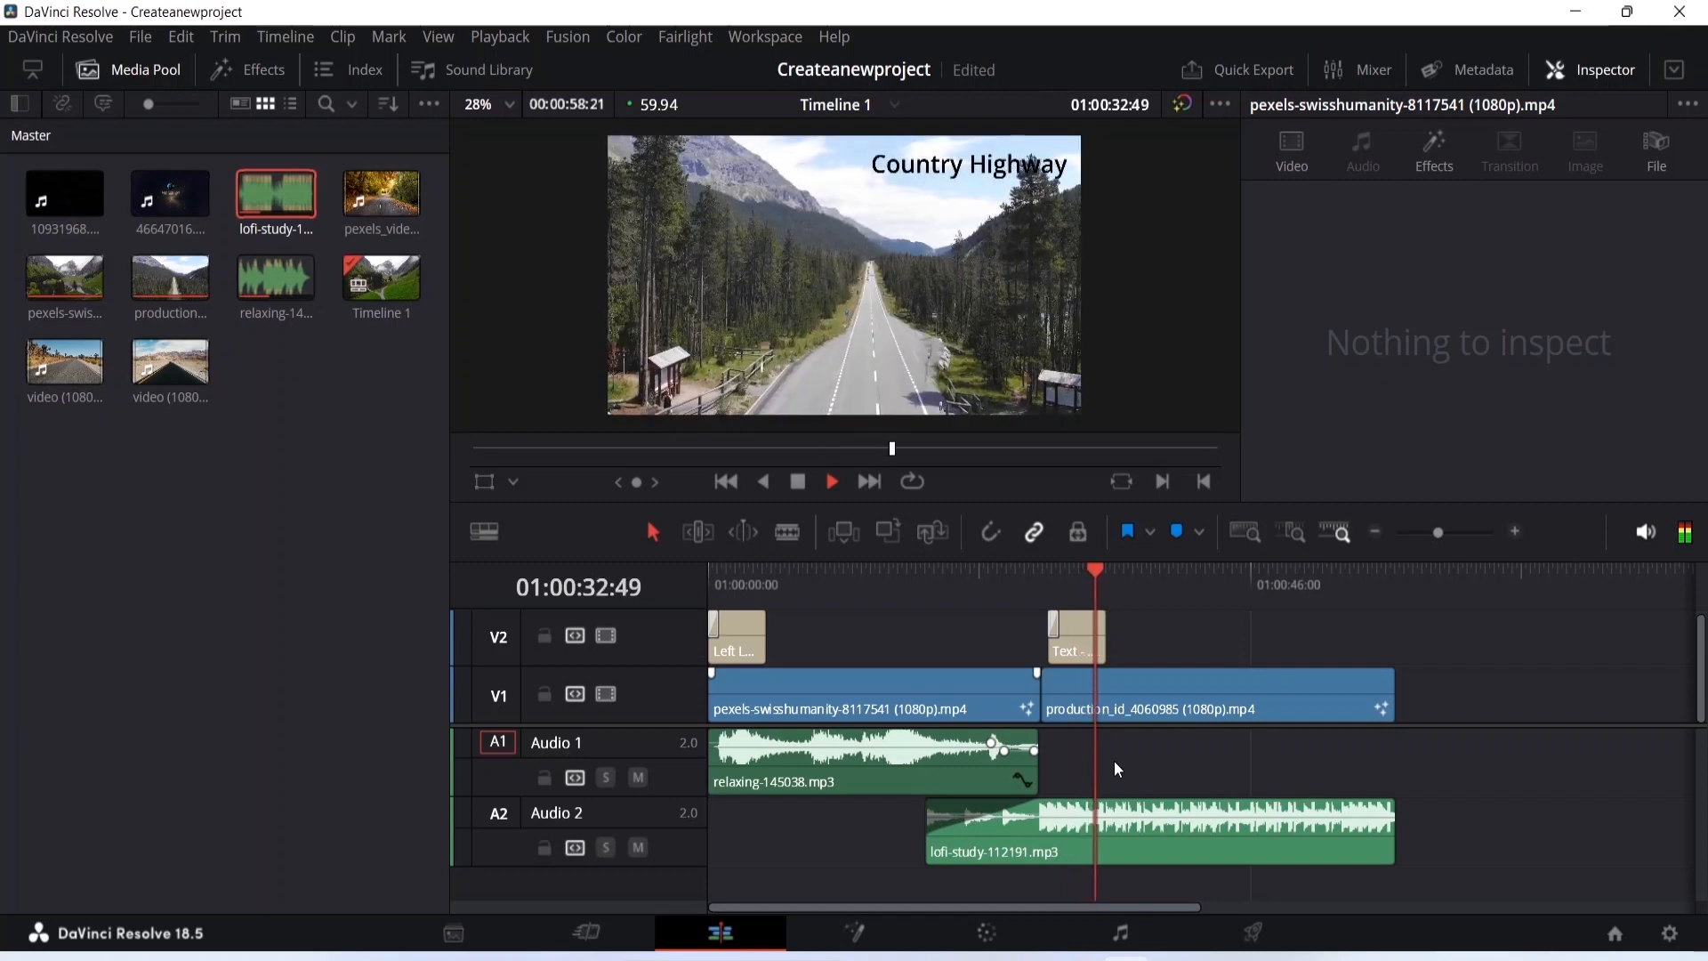
Move the lofi-study-112191.mp3 clip about 4 seconds earlier and lengthen its fade-in to end at the second video clip's start.
key("space")
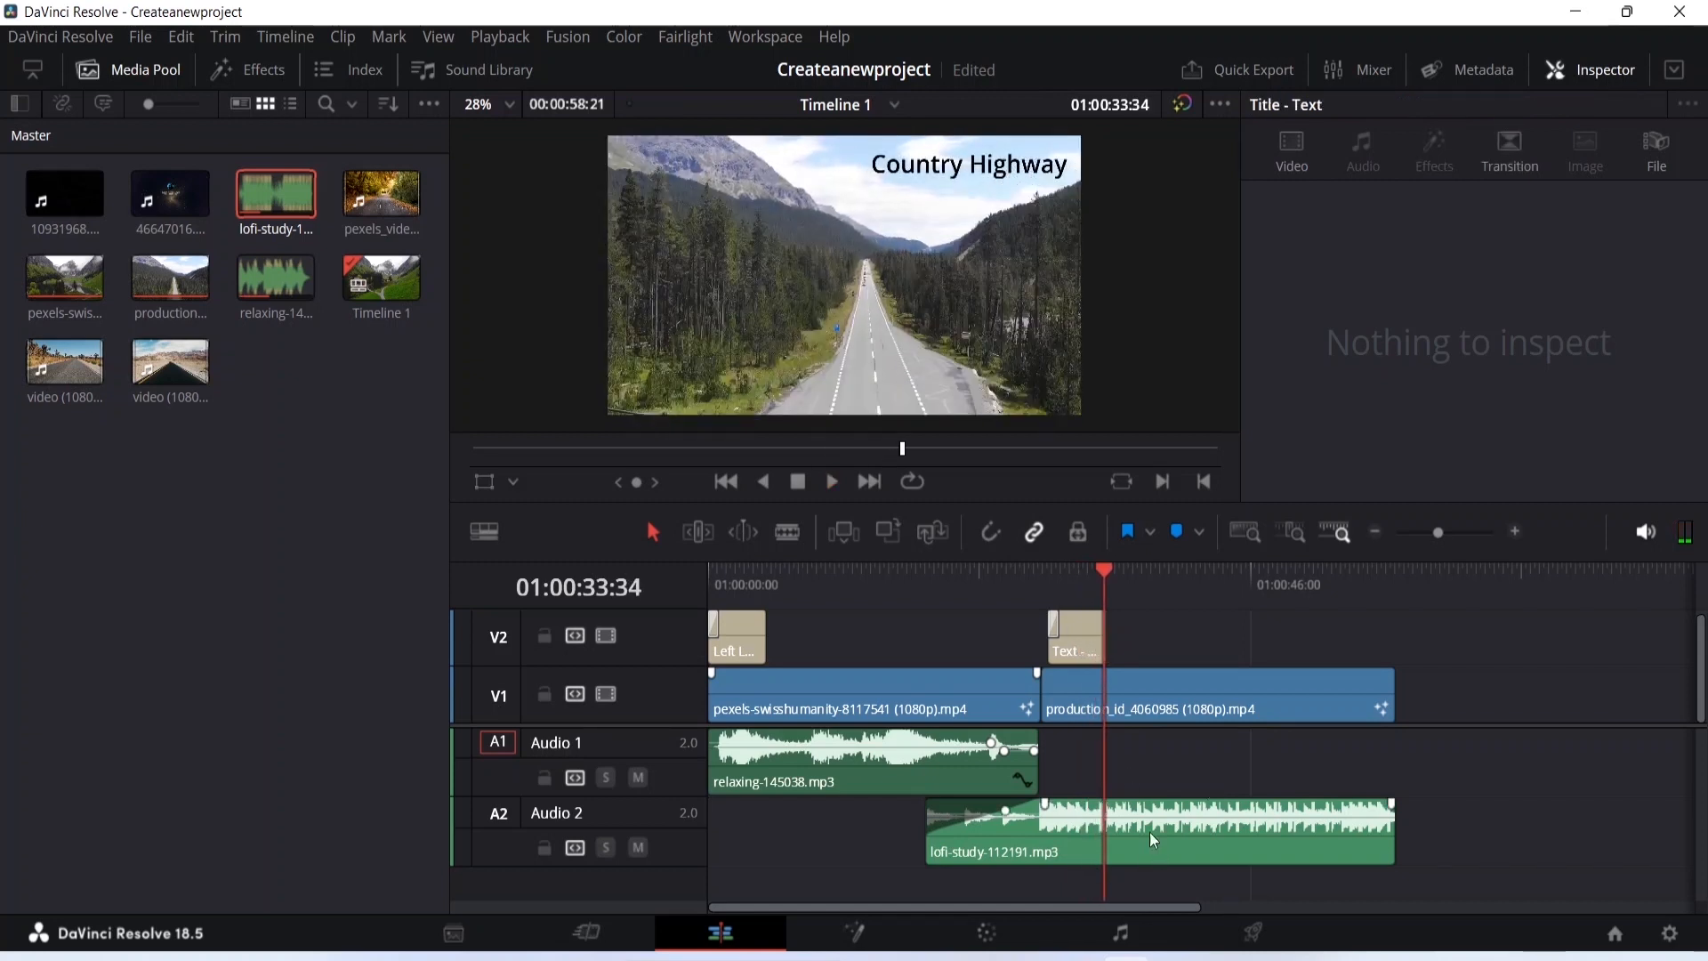
left_click(1091, 826)
mouse_move(1080, 814)
left_mouse_down()
mouse_move(936, 805)
mouse_move(1040, 805)
mouse_move(979, 817)
left_mouse_up()
left_click(974, 811)
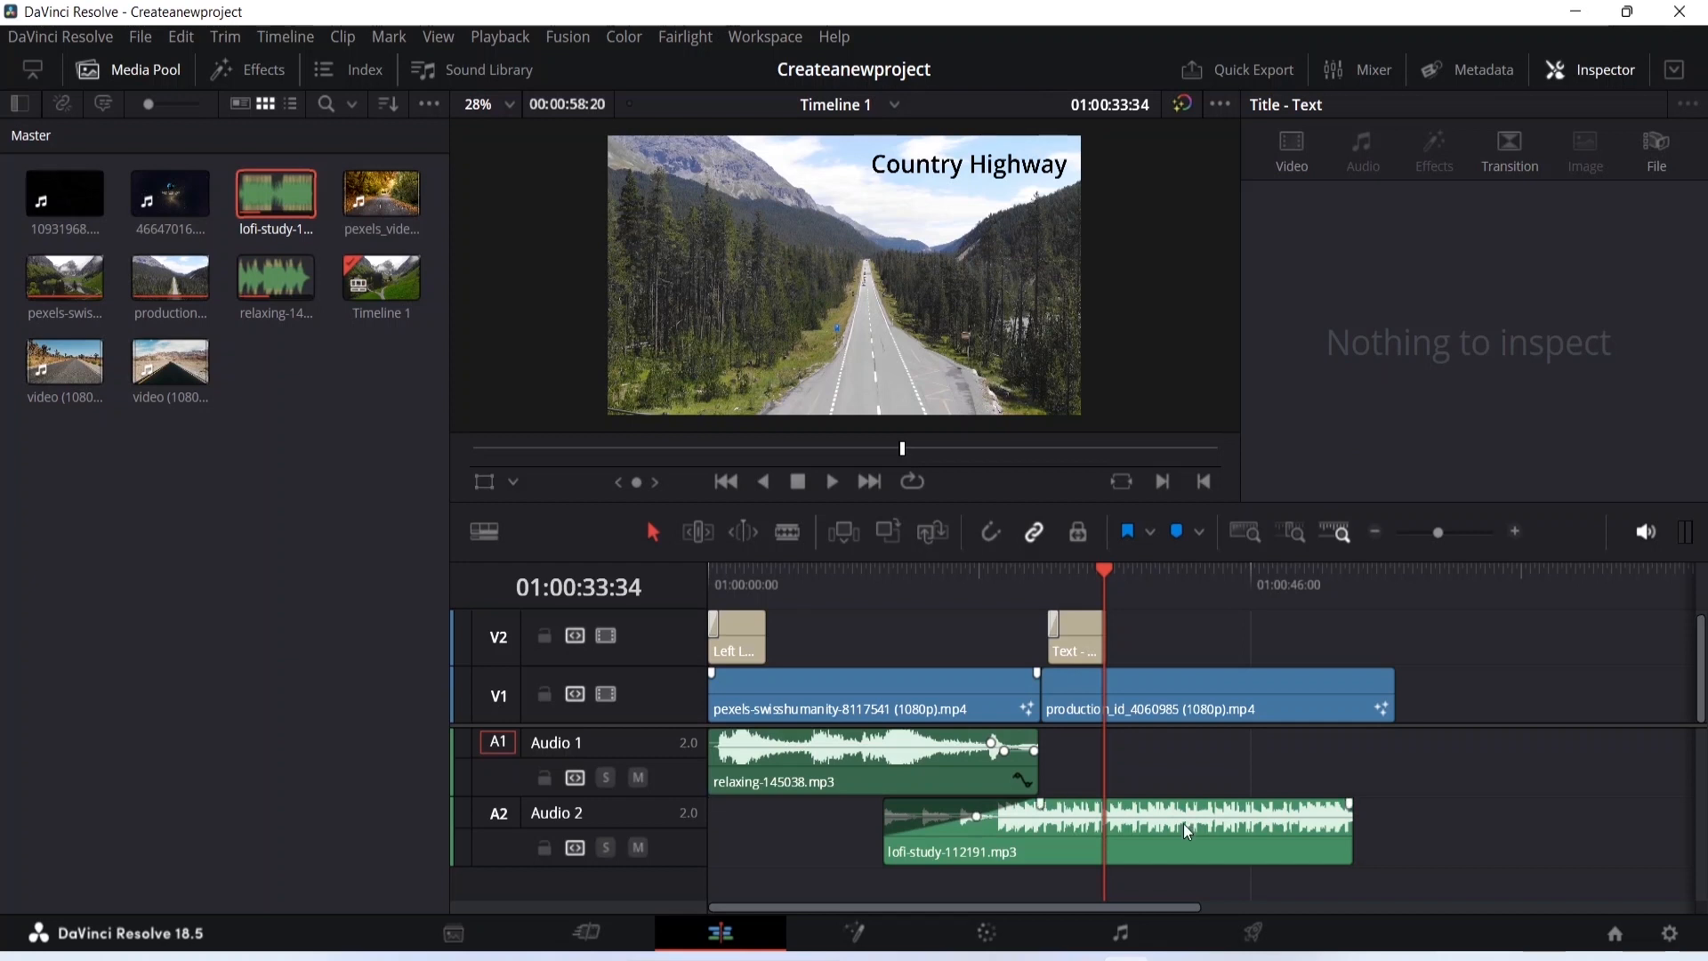
Play the music transition from 01:00:20:33 well into the second video clip.
left_click_drag(1103, 570, 950, 585)
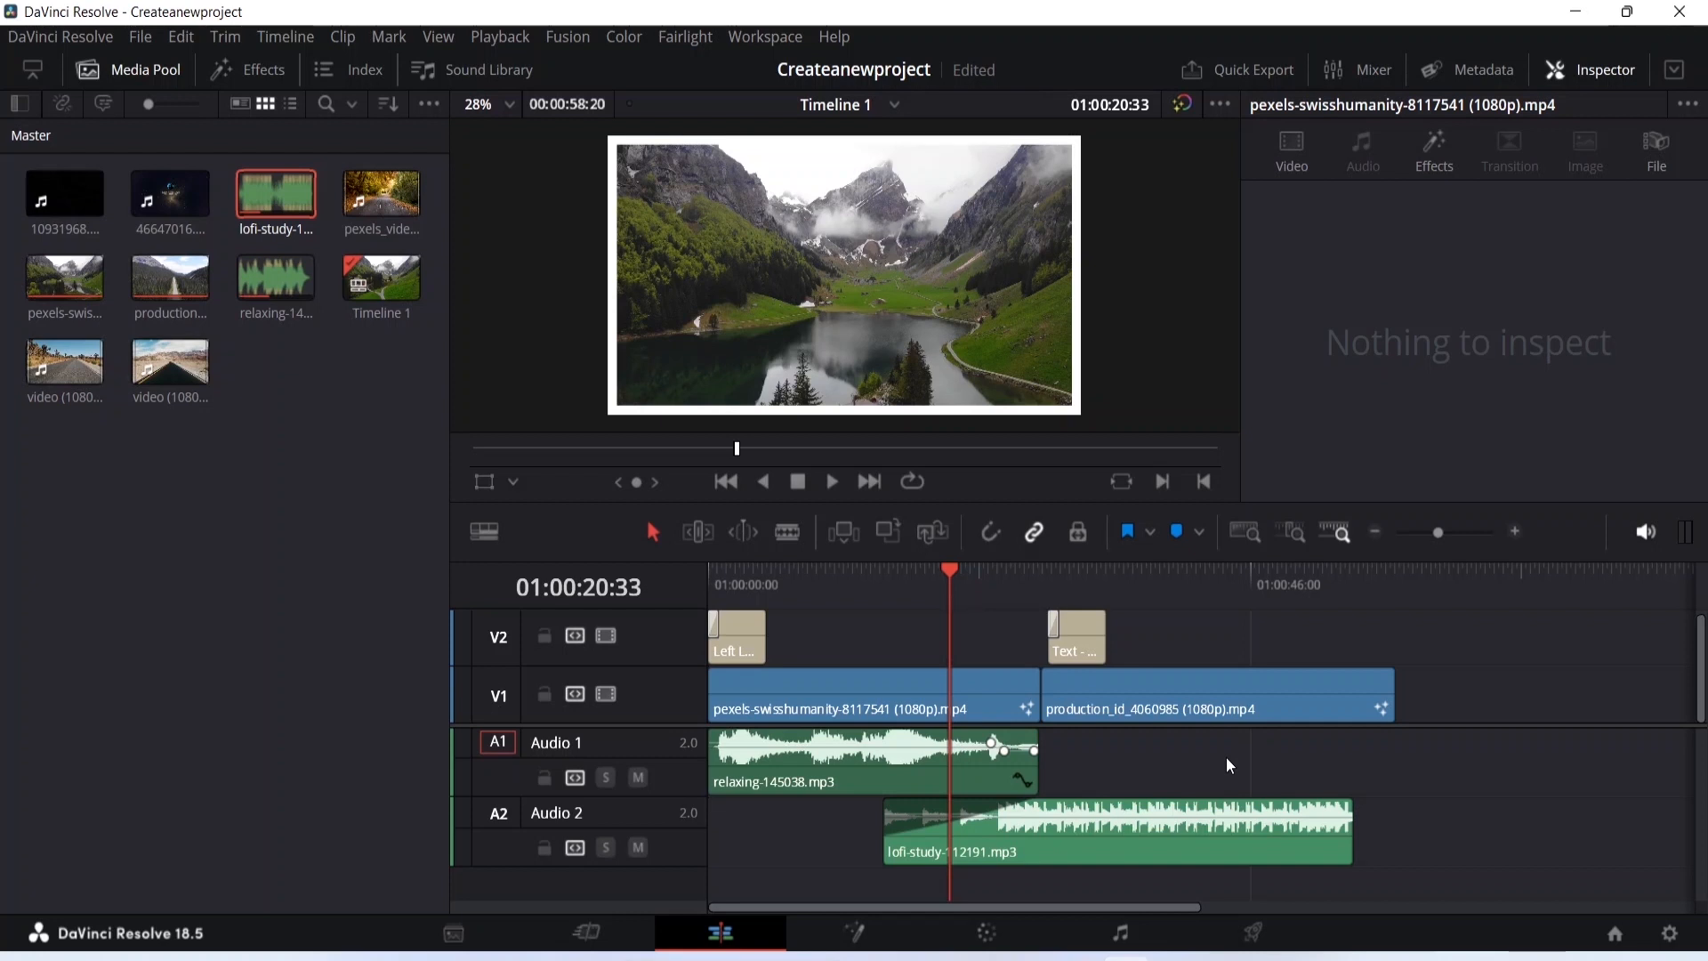
key("space")
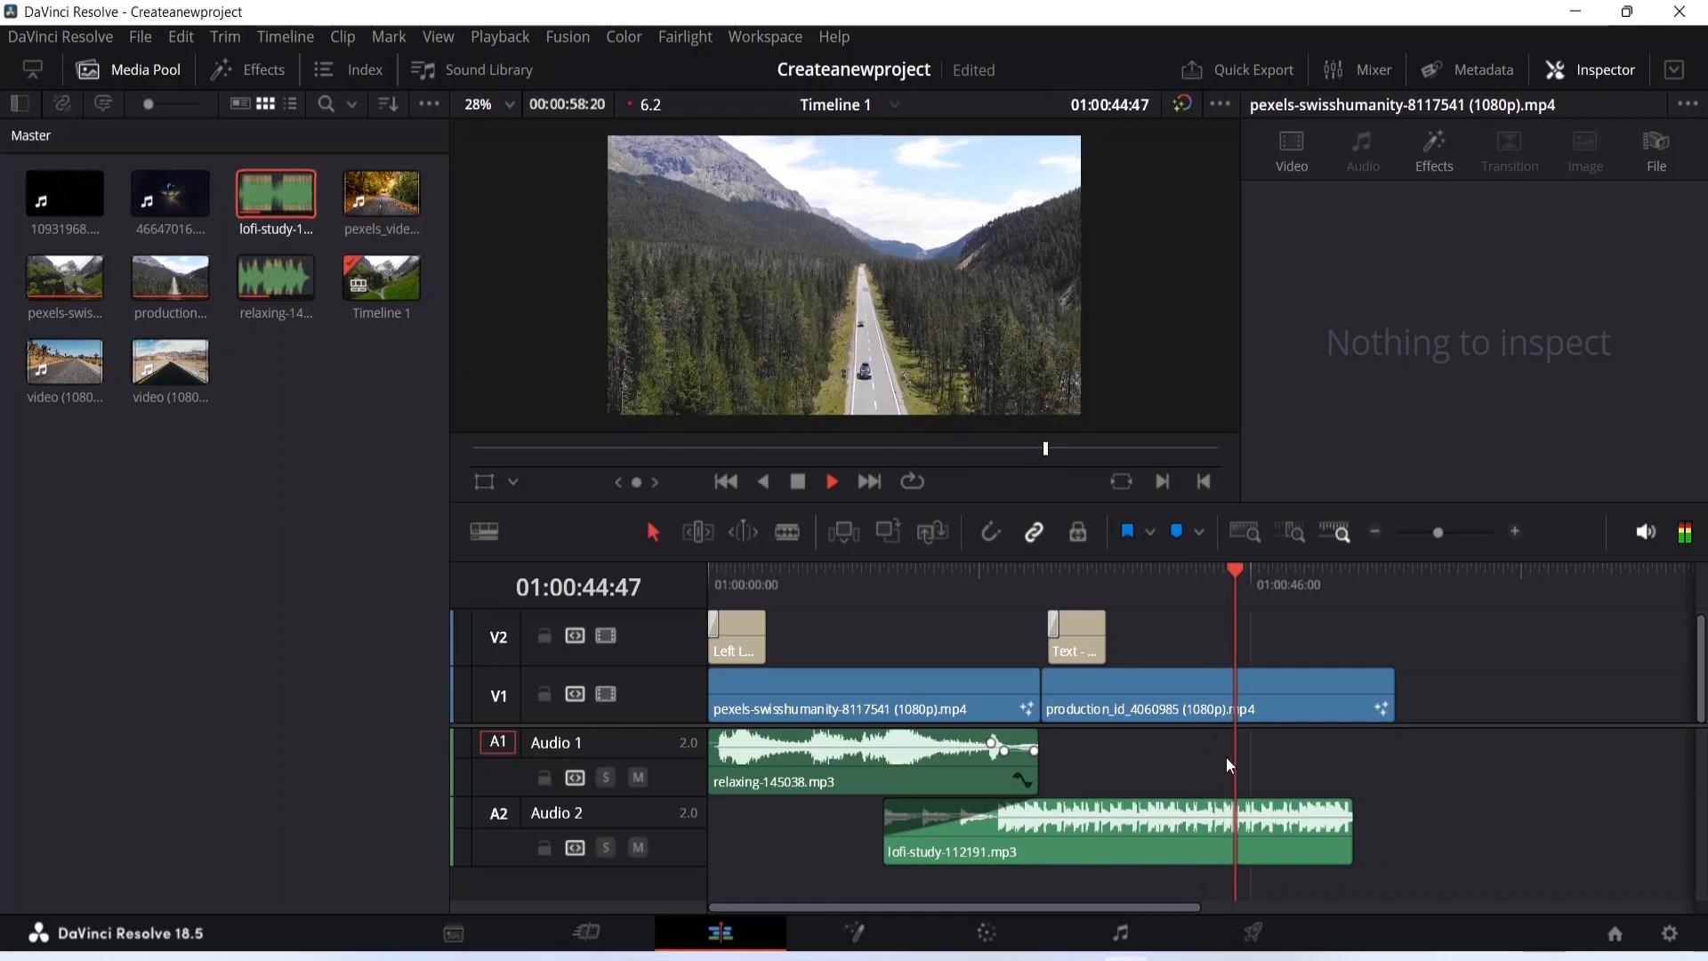
key("space")
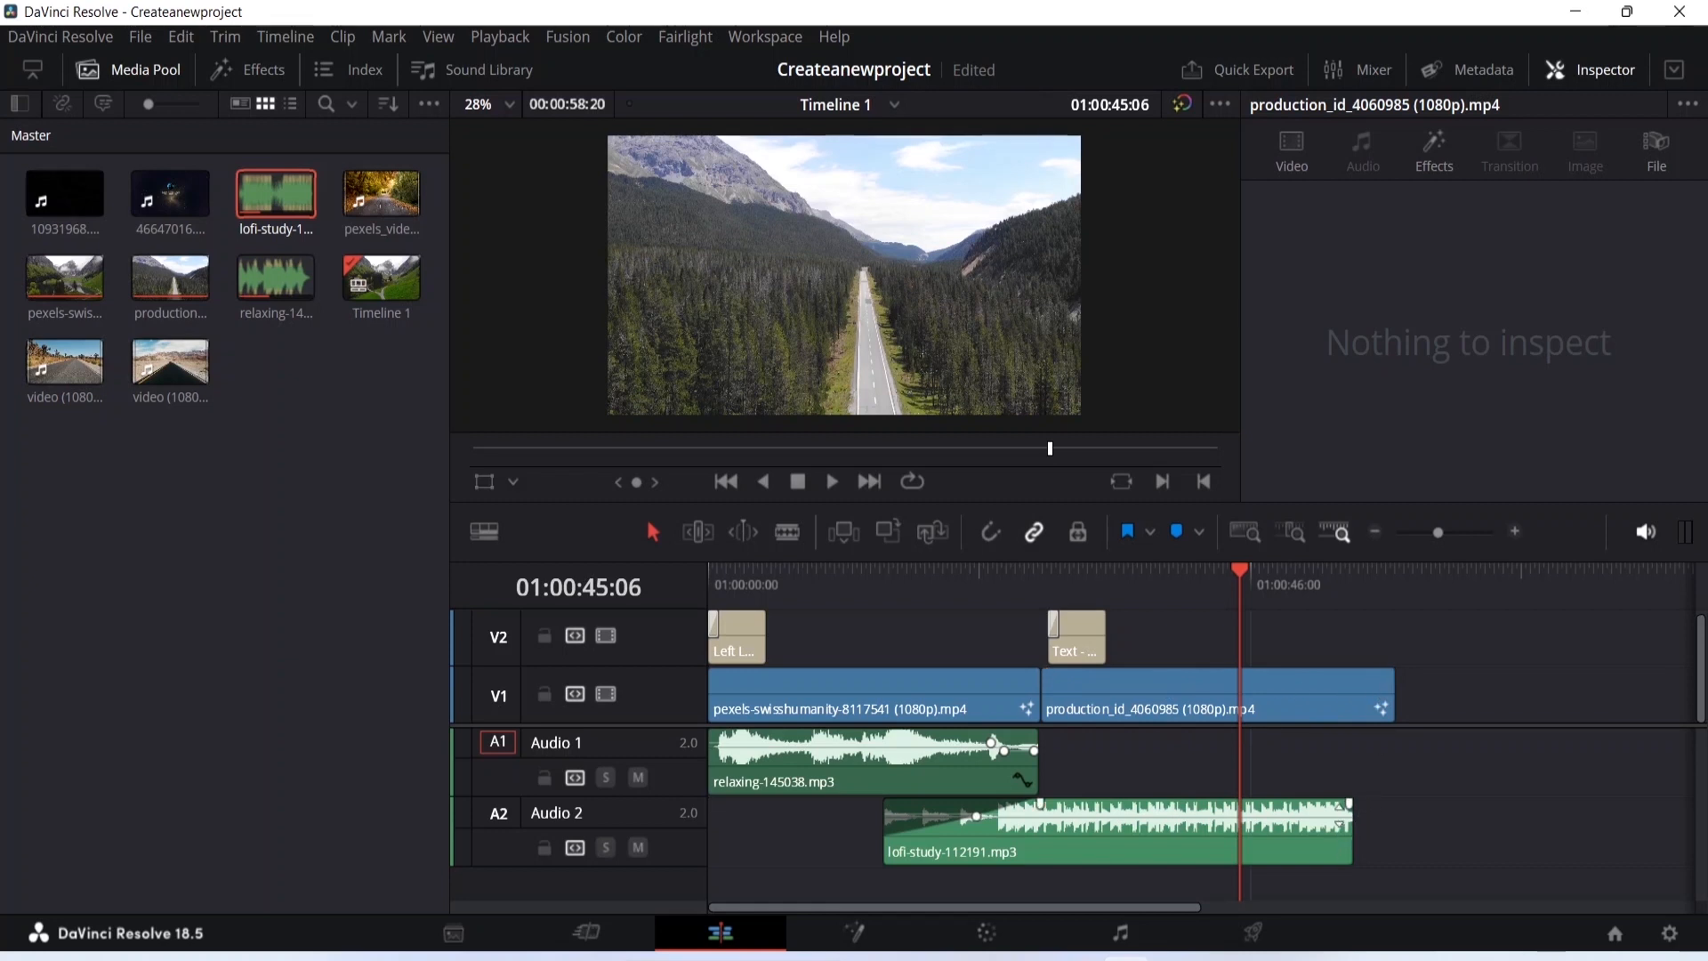
Extend the lofi clip's end to the end of the second video clip and add a fade-out about 8 seconds long.
left_click(1349, 830)
left_click_drag(1351, 831, 1398, 827)
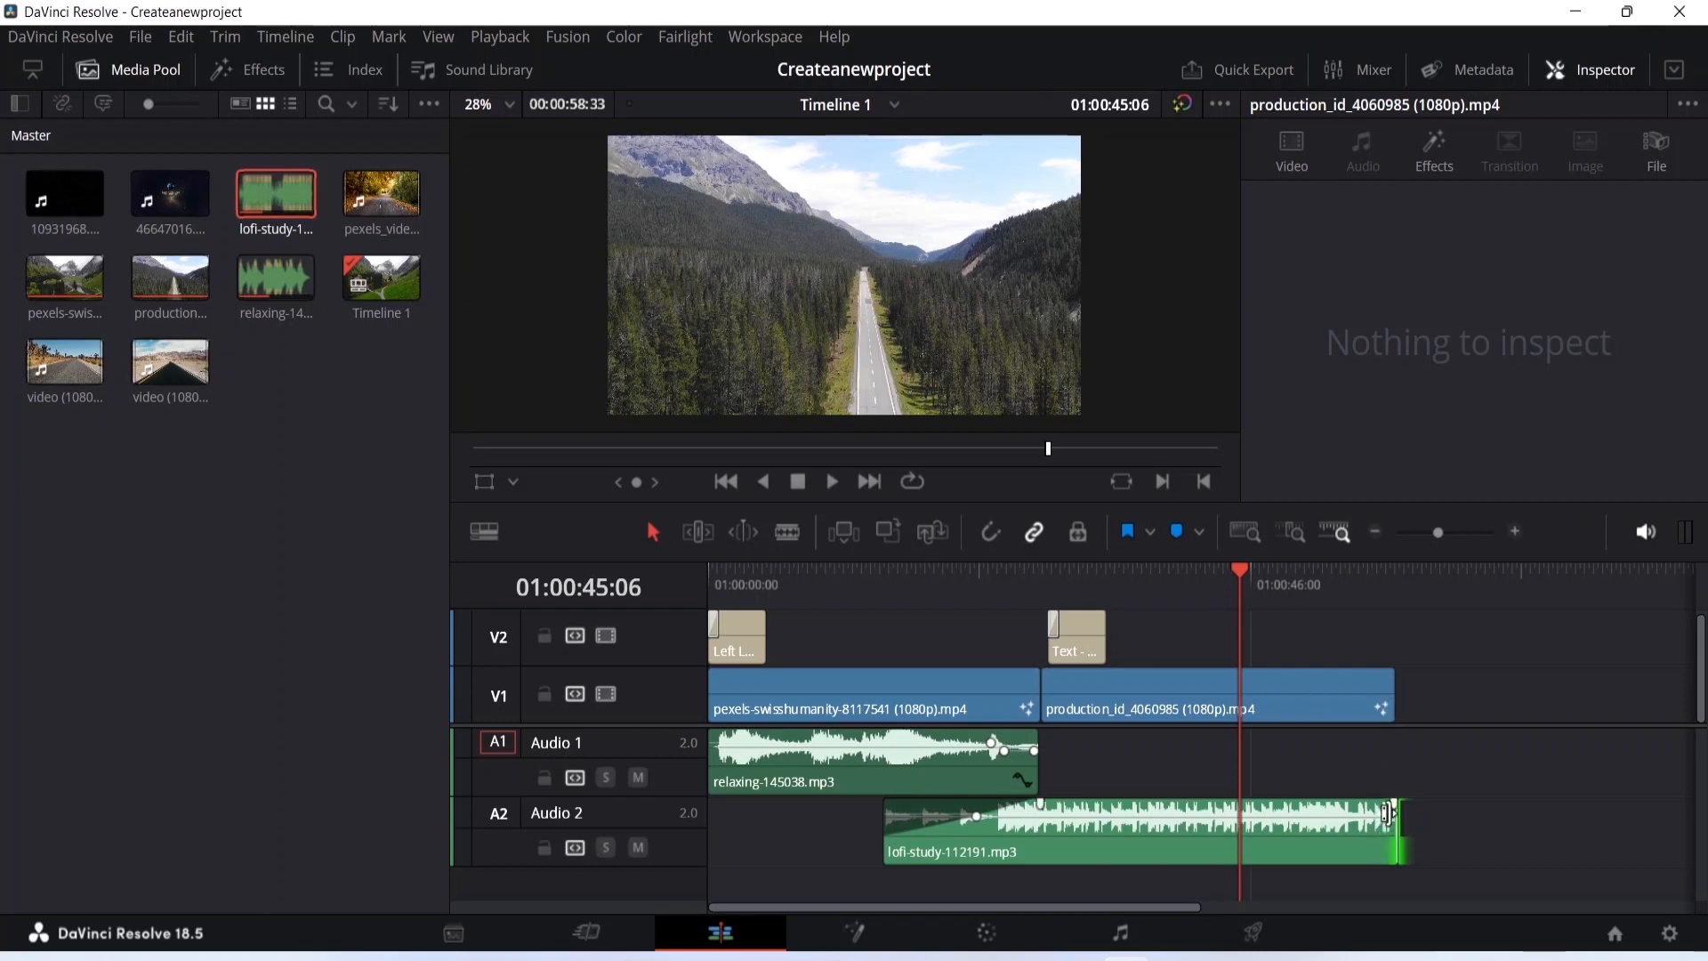
left_click_drag(1399, 805, 1301, 805)
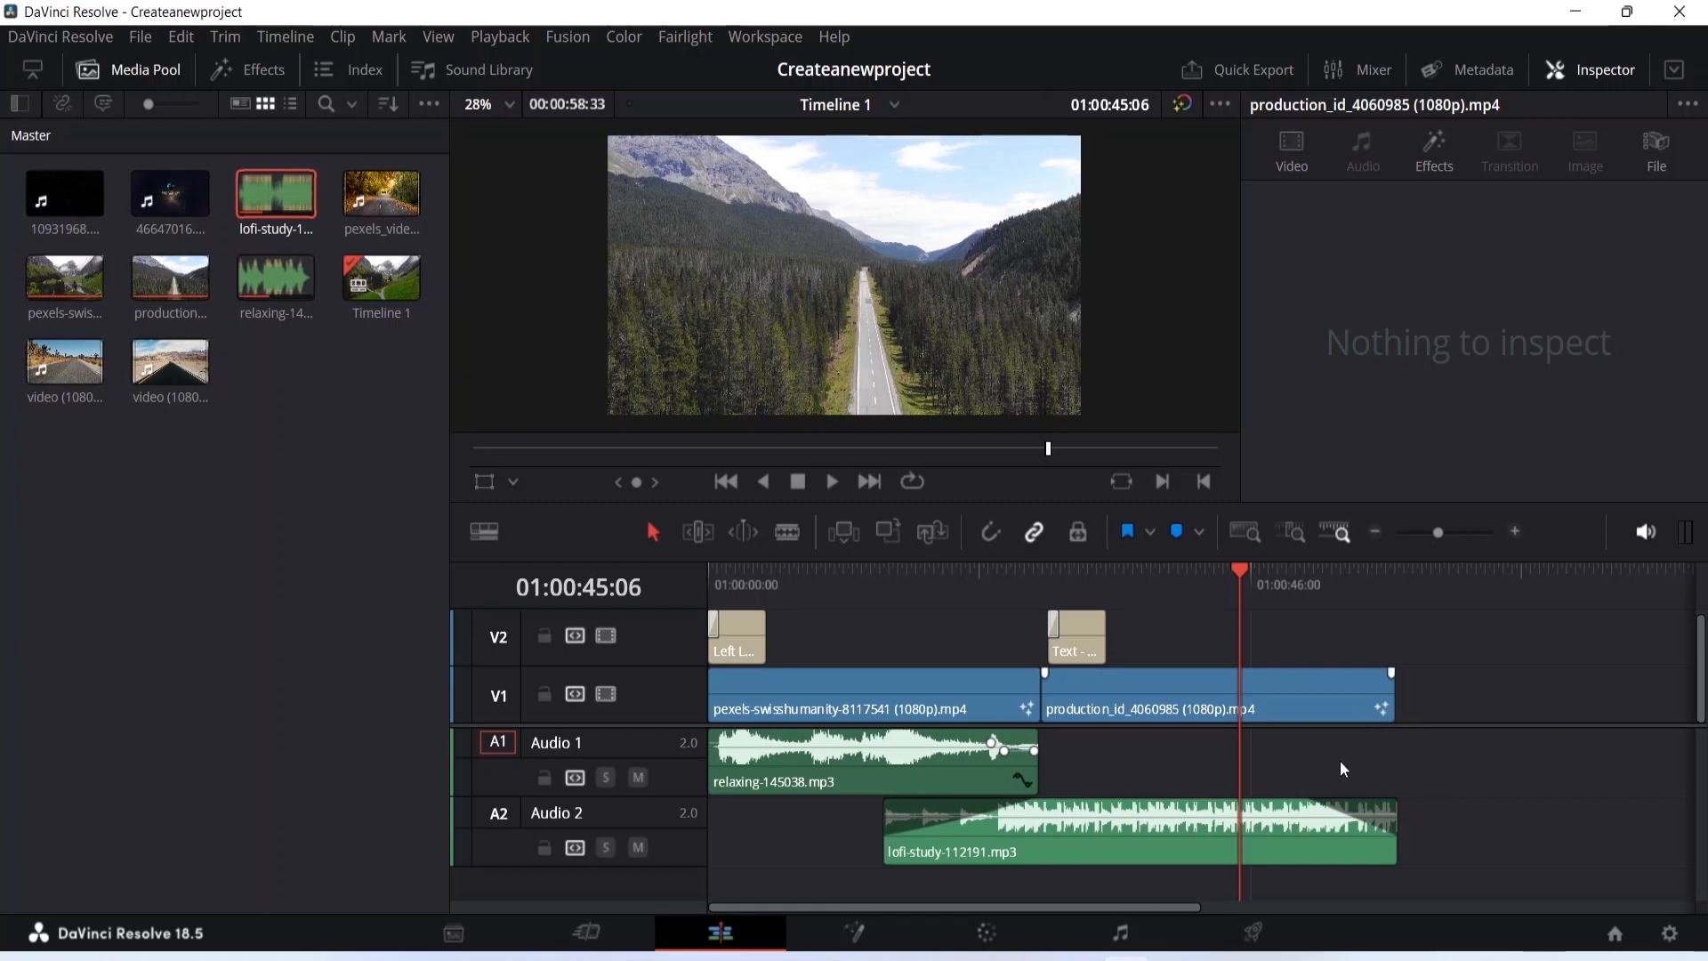
Play the lofi clip's fade-out from about 01:00:49 to the end of the timeline.
left_click(1243, 576)
left_click_drag(1242, 573, 1296, 575)
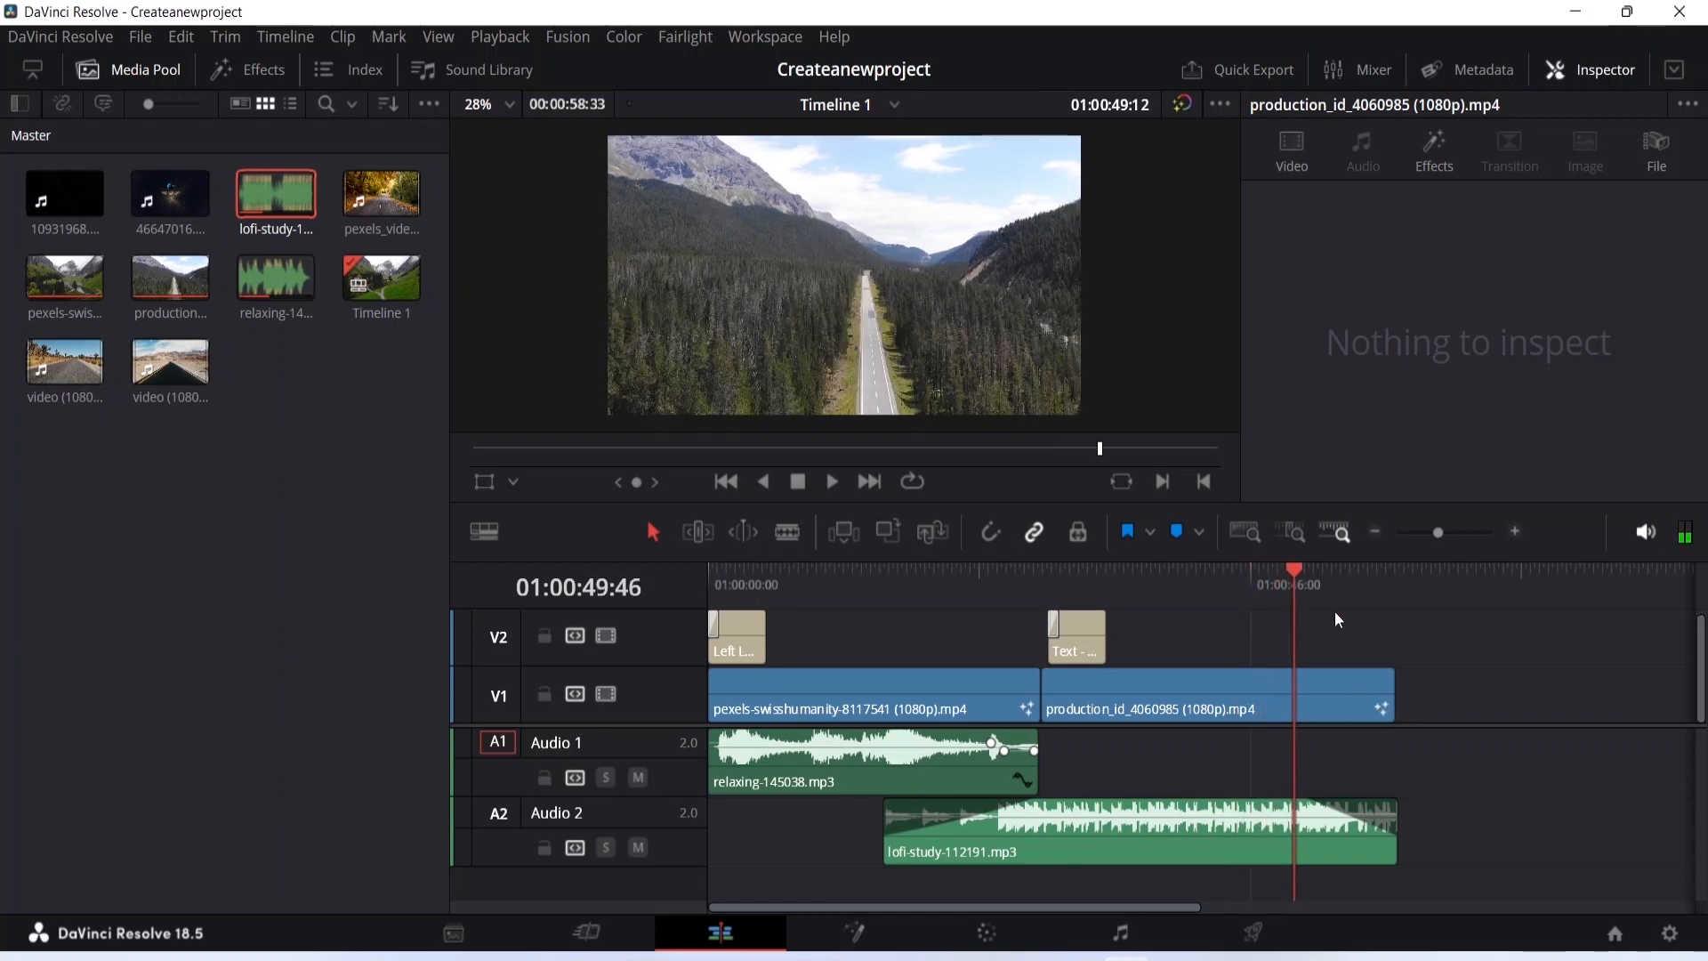
key("space")
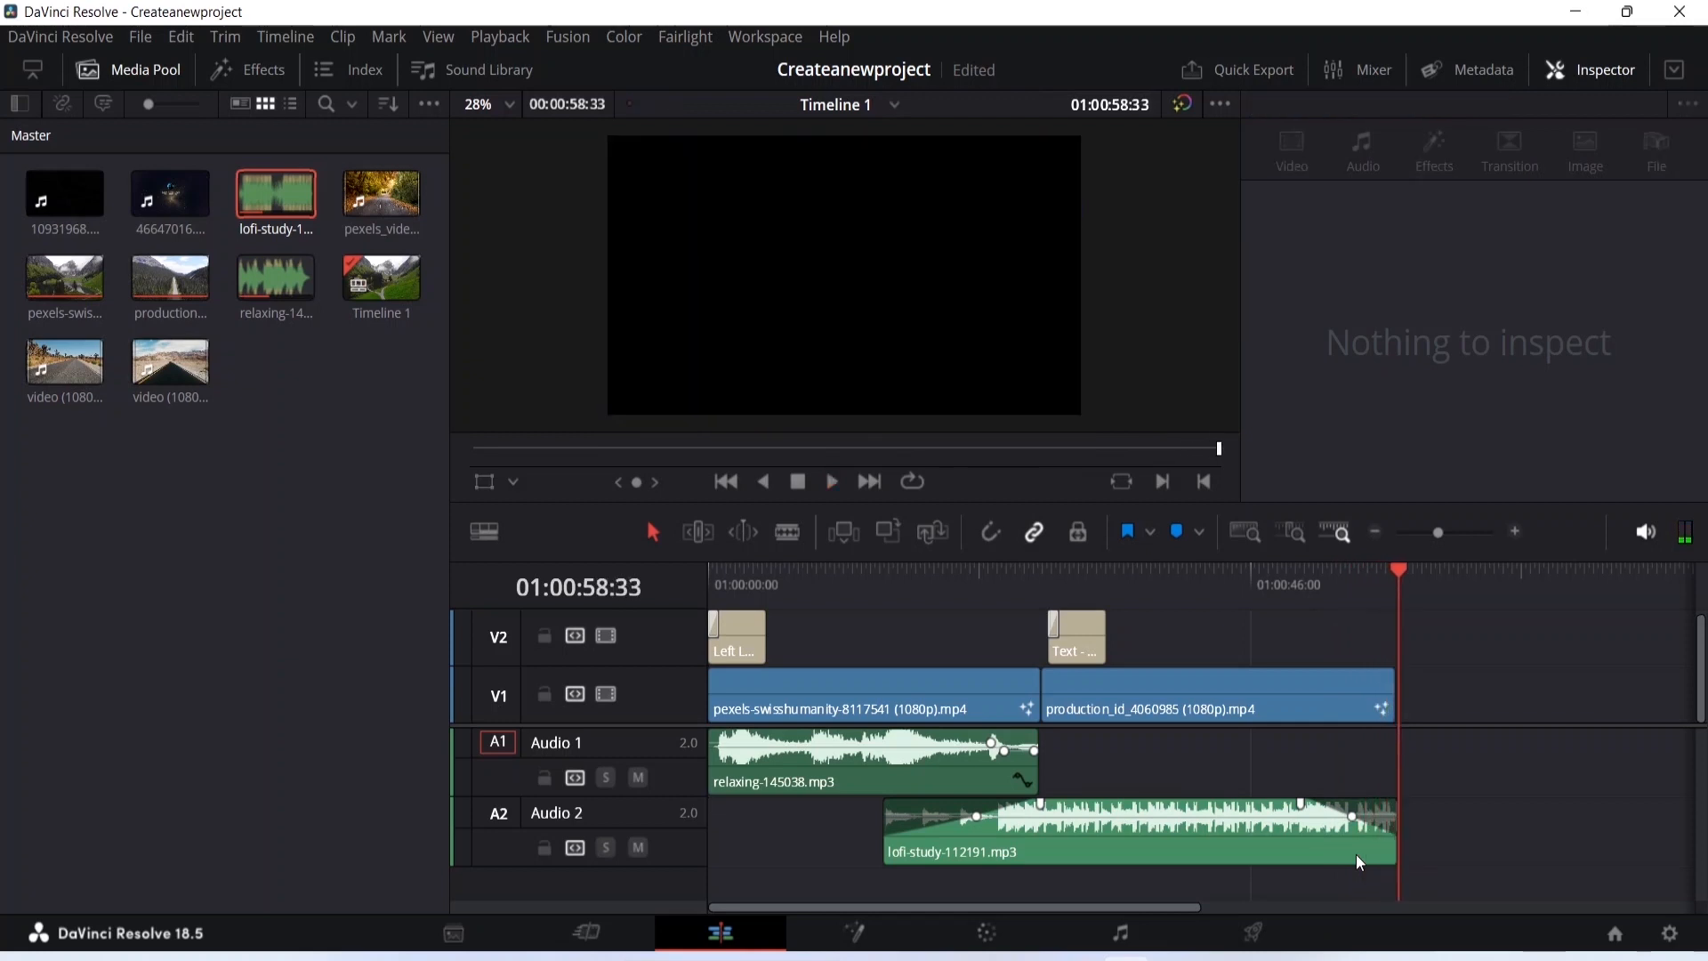
Select the relaxing-145038.mp3 clip and show the audio mixer.
left_click_drag(1399, 578, 1164, 605)
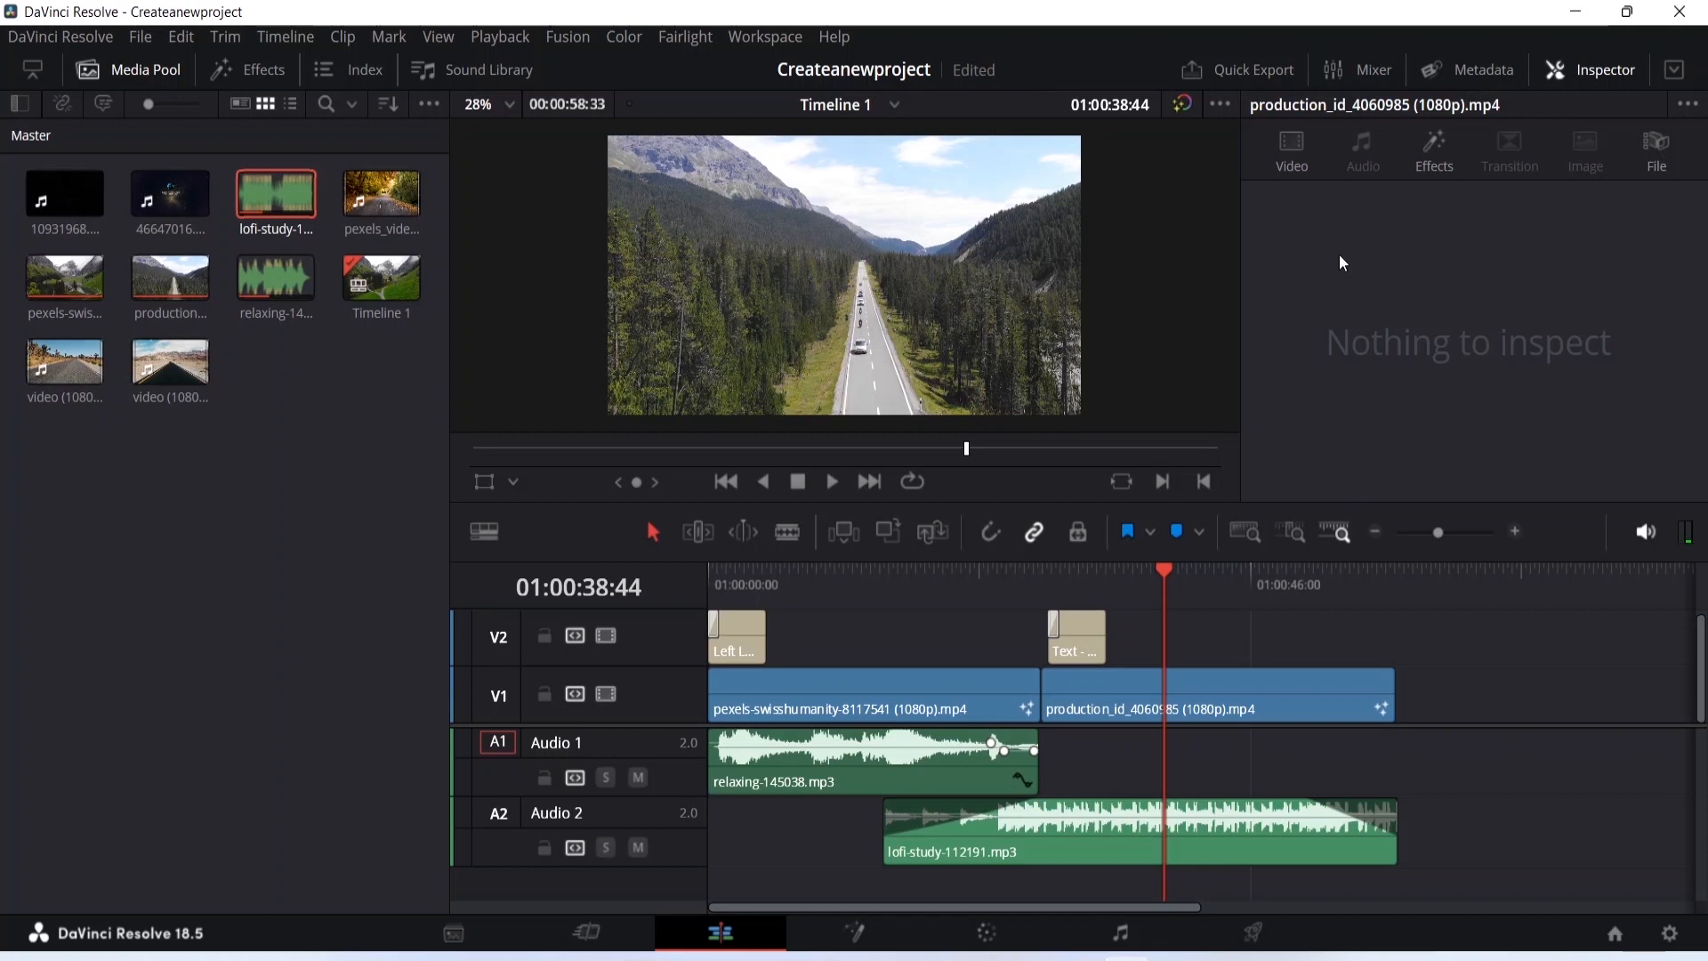
left_click(948, 782)
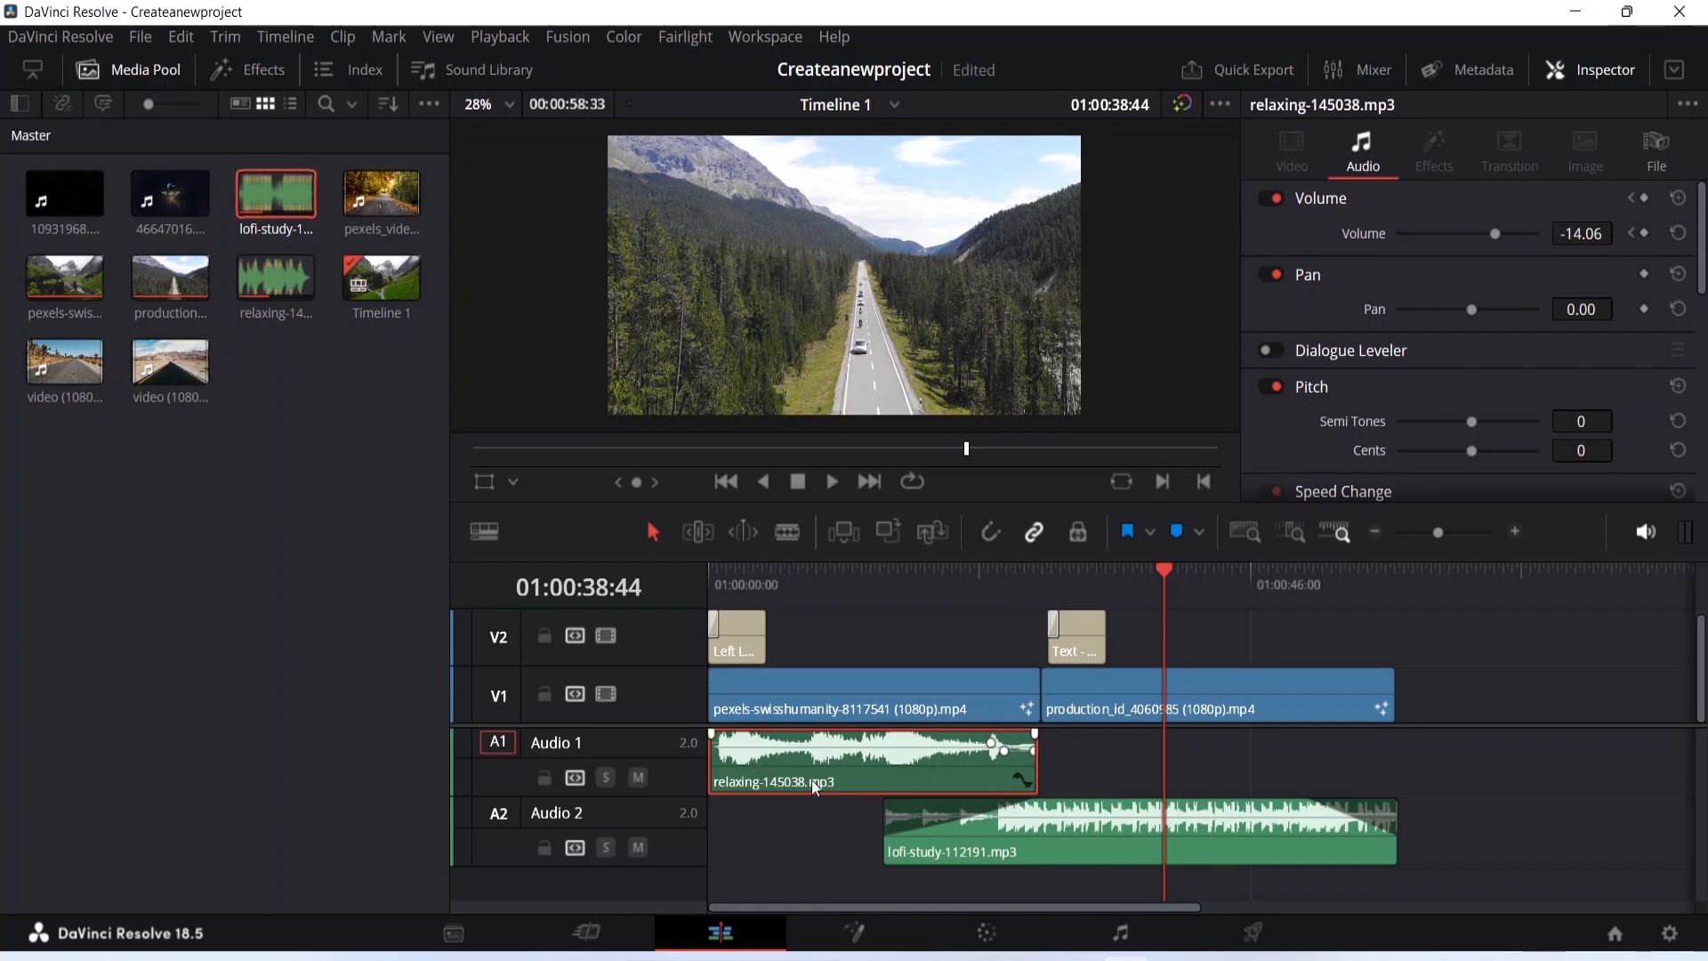
left_click(1368, 69)
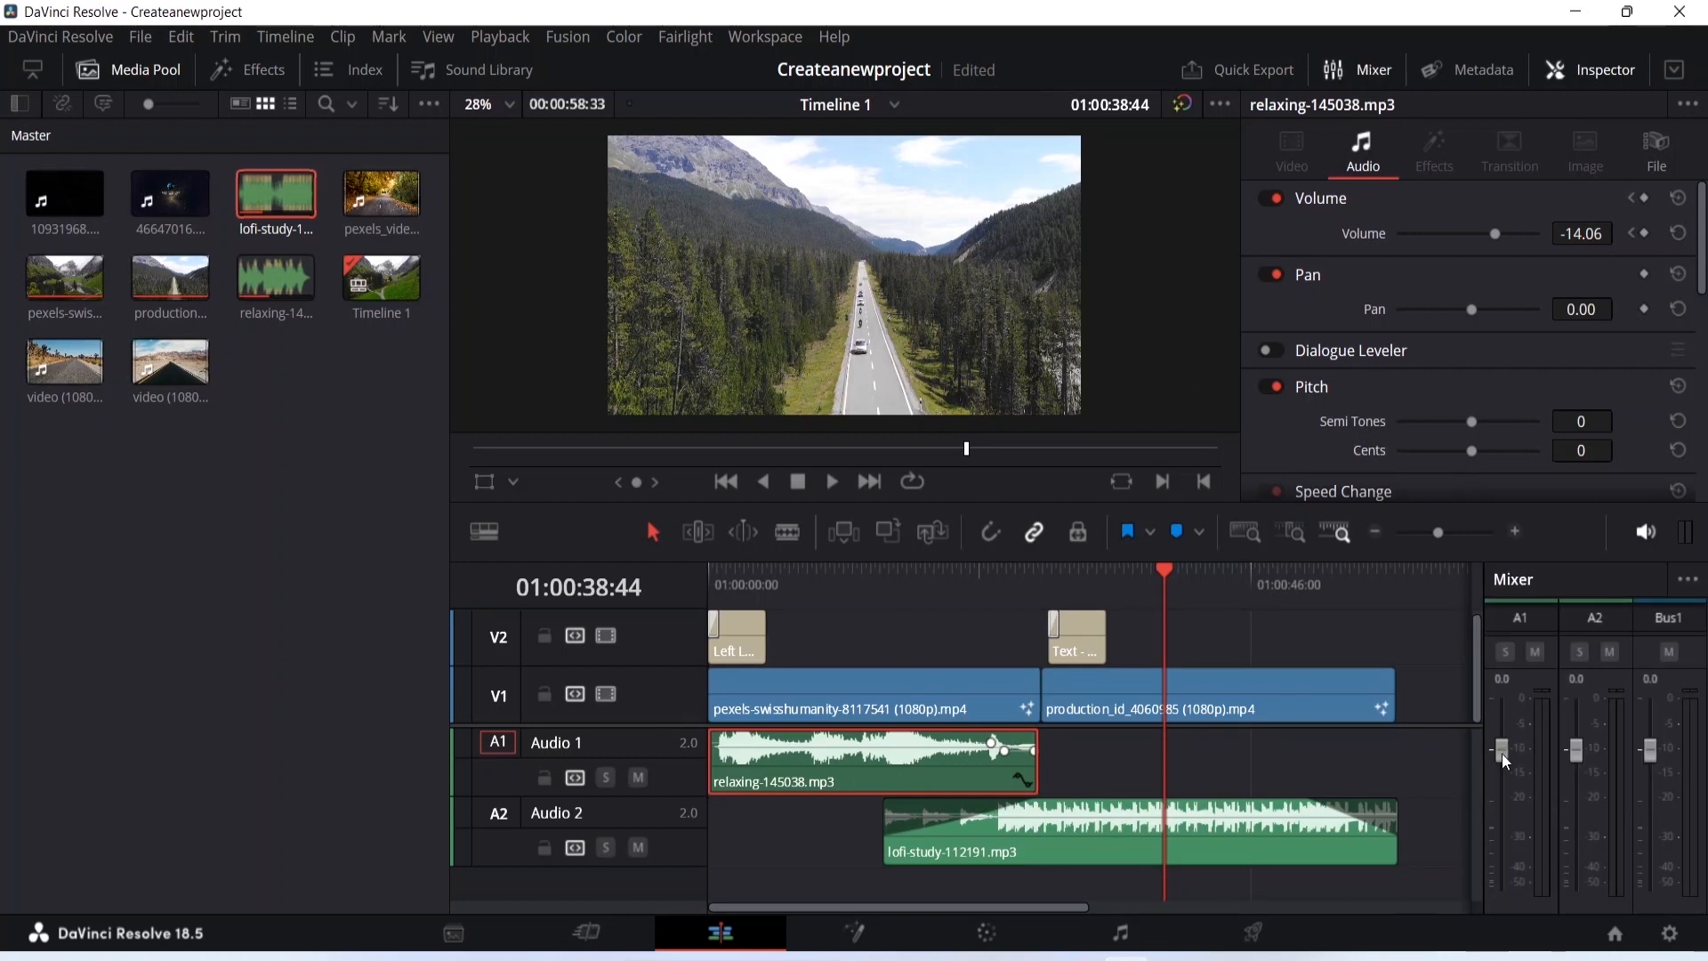
Play the timeline from 01:00:01:36 and check Audio 1's level on the mixer meters.
left_click_drag(1165, 574, 727, 600)
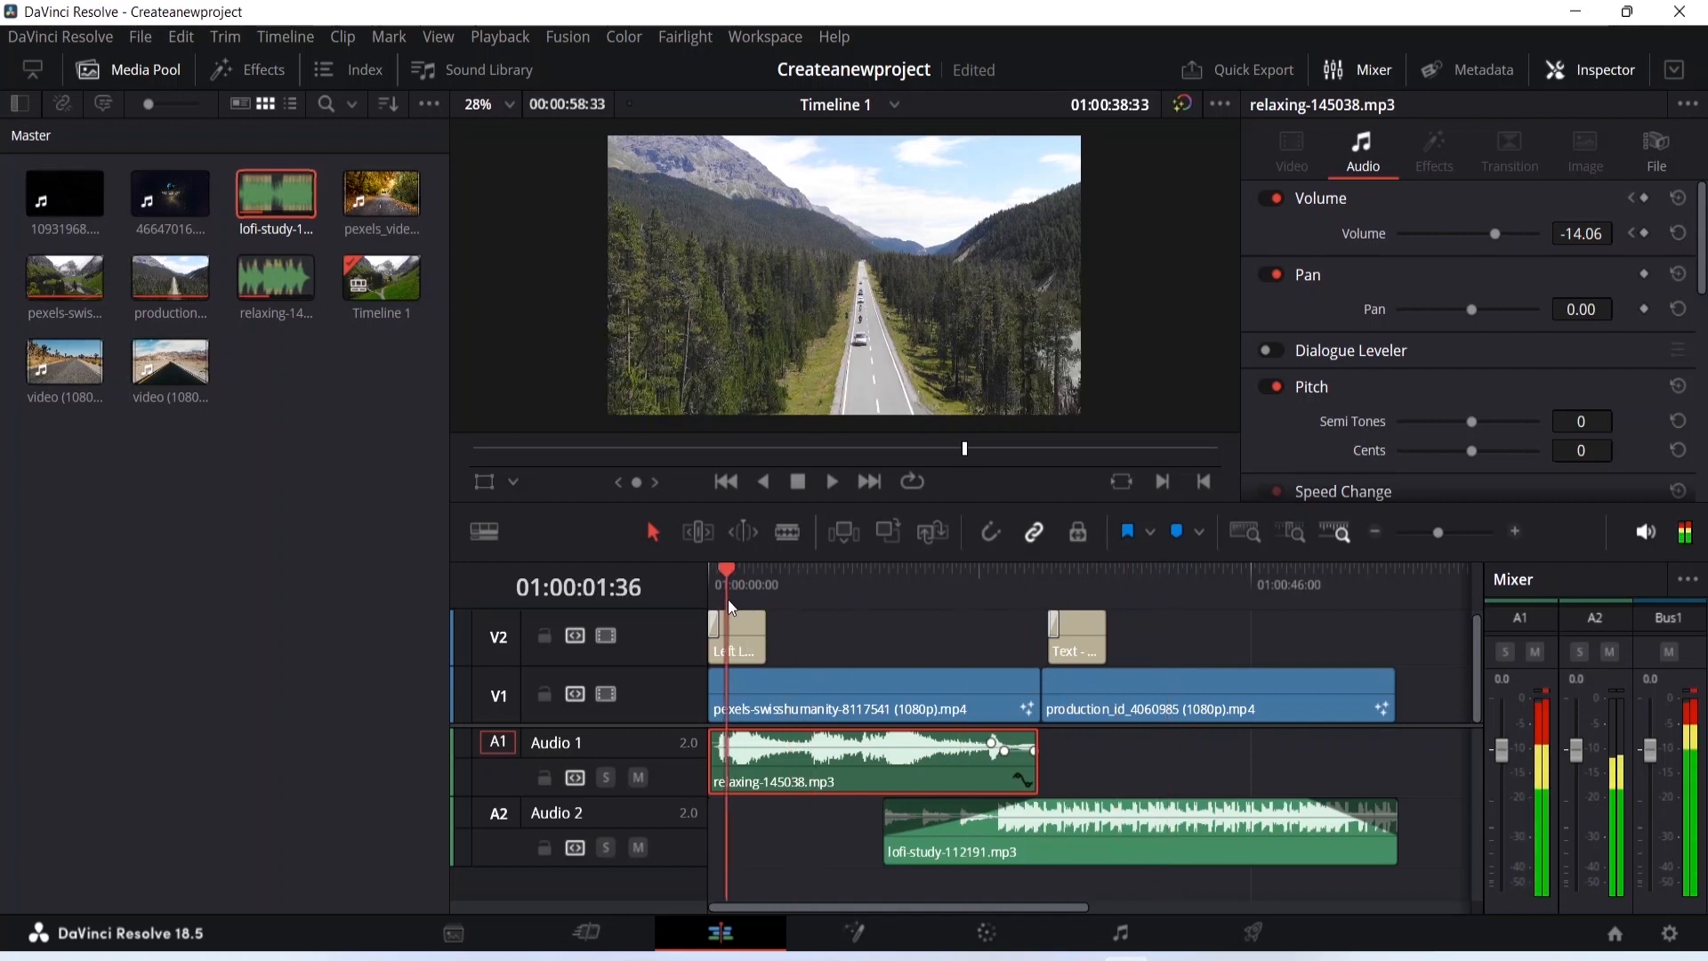
key("minus")
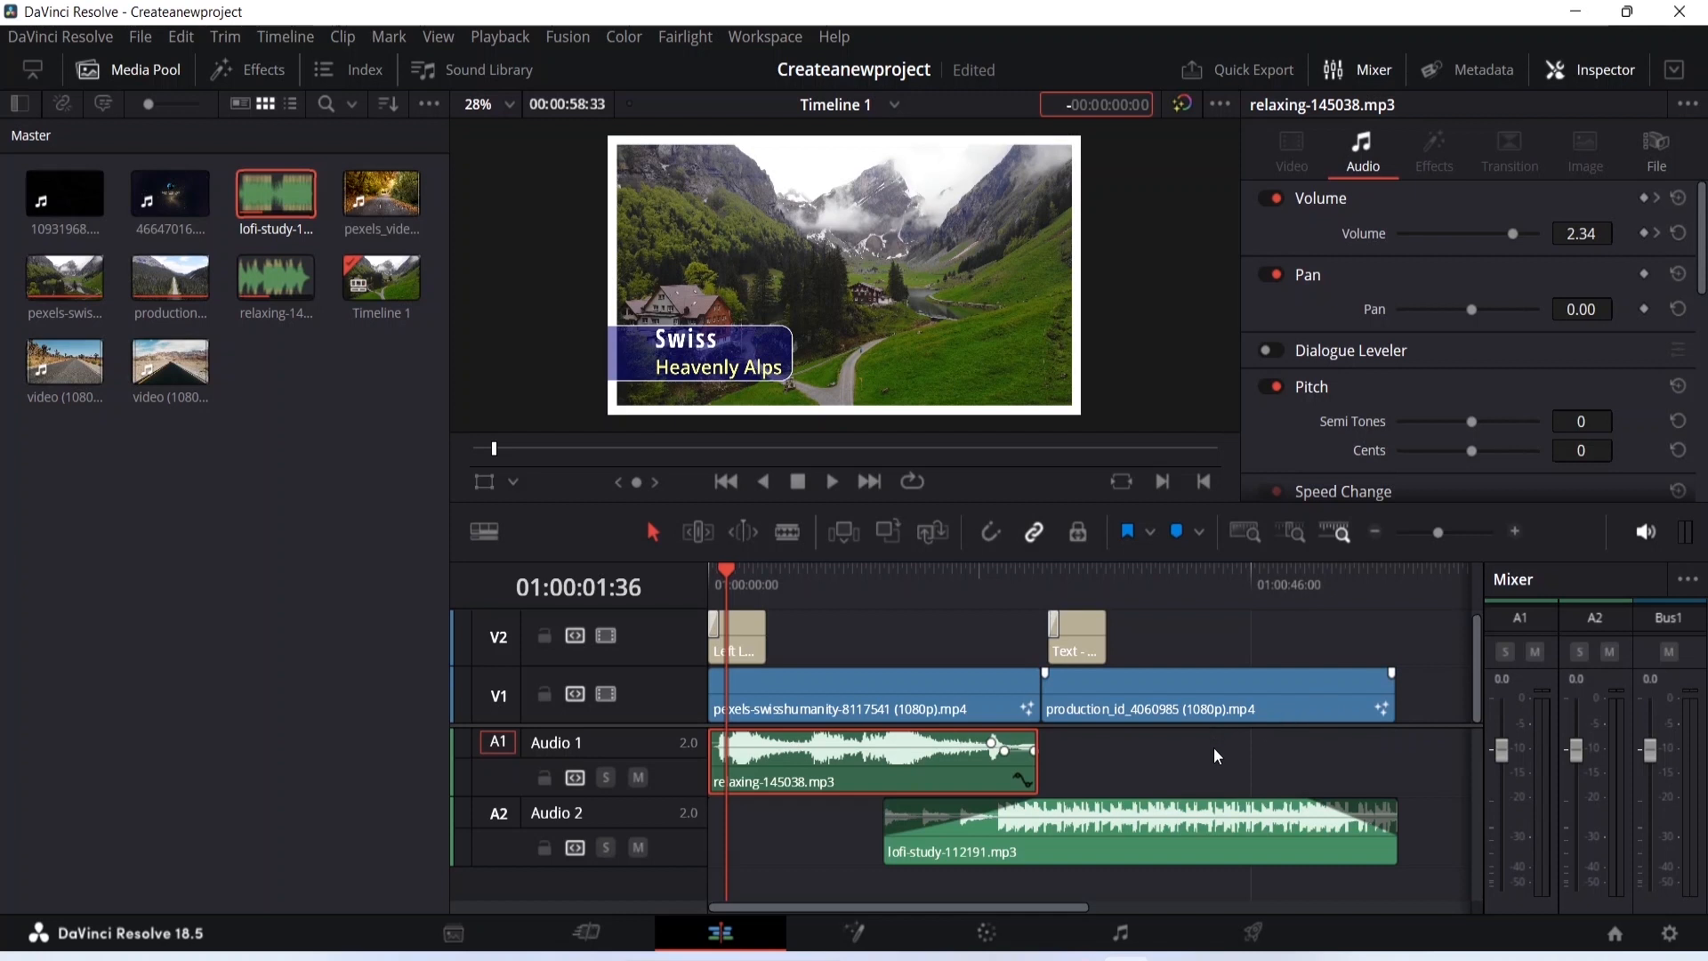
key("space")
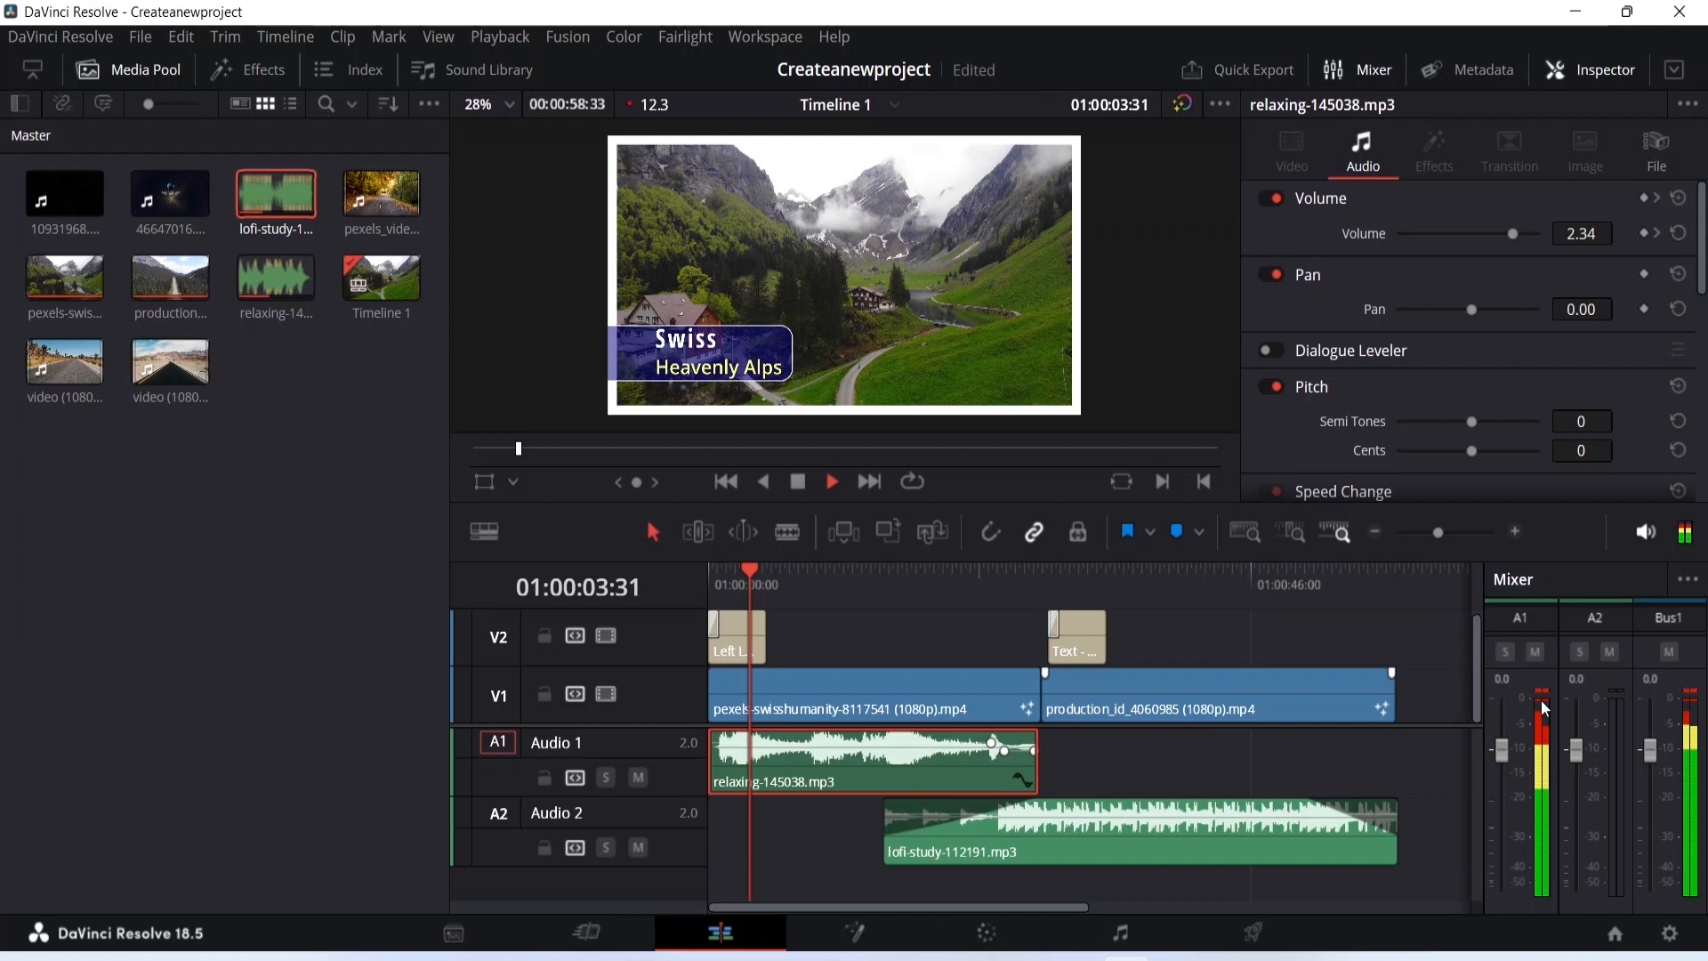
key("space")
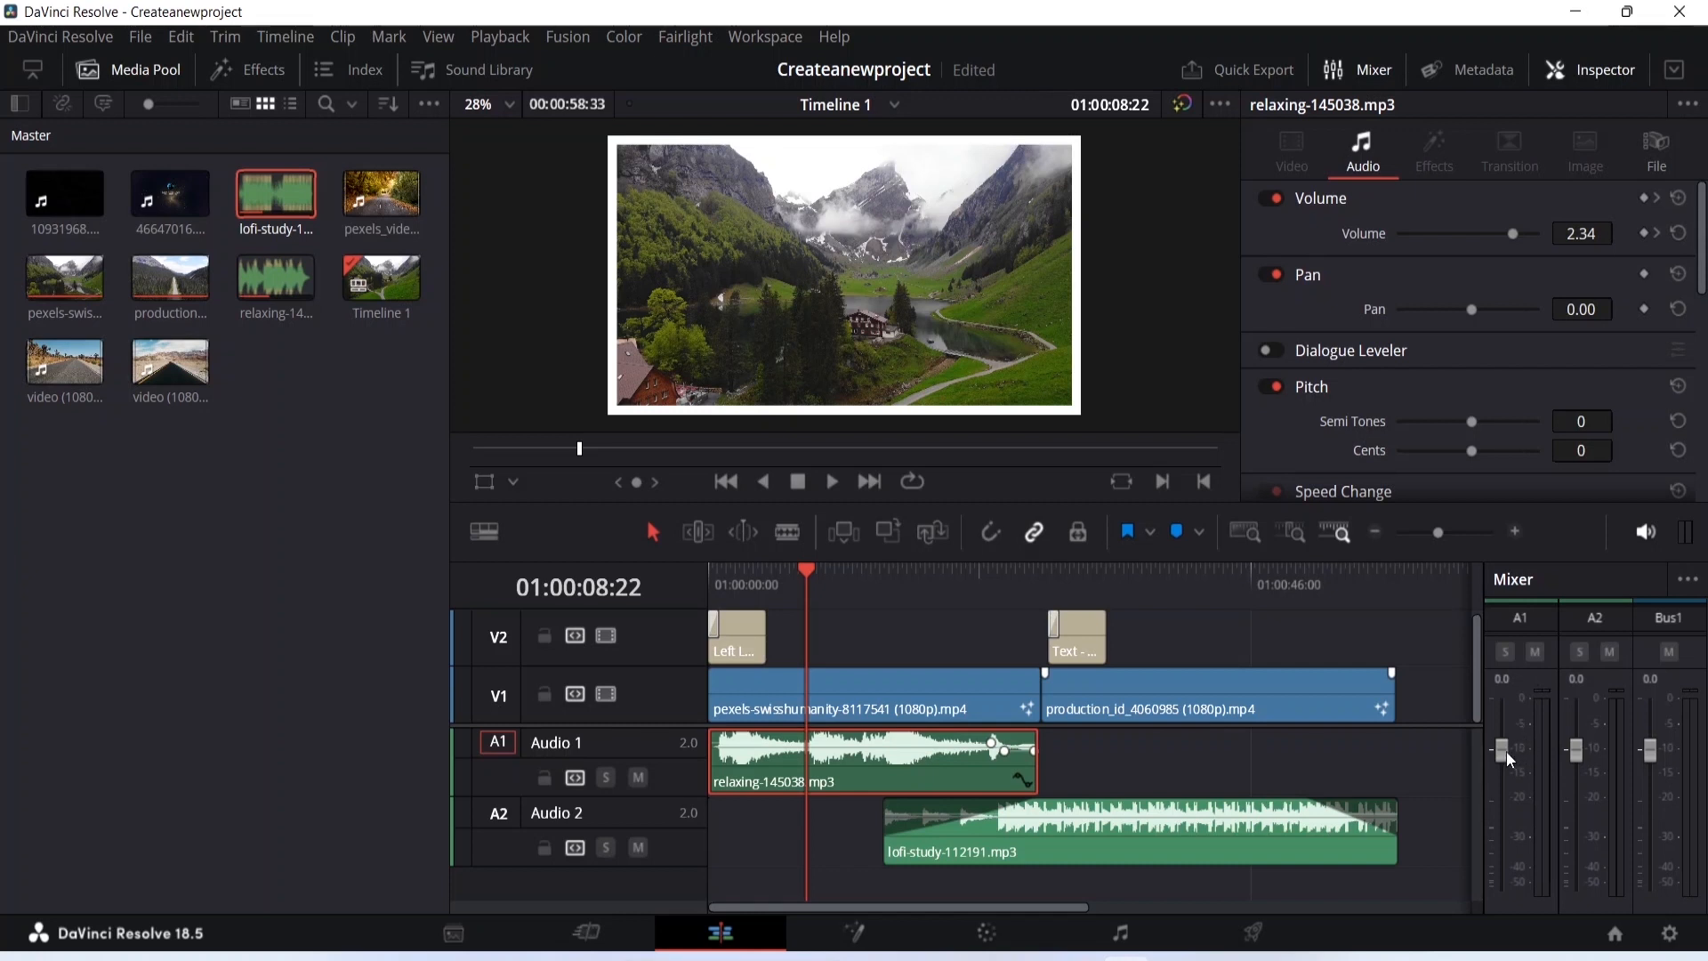
Lower Audio 1's track level to -22 dB and play the timeline from its start.
left_click_drag(1502, 752, 1501, 757)
left_click_drag(1500, 785, 1501, 815)
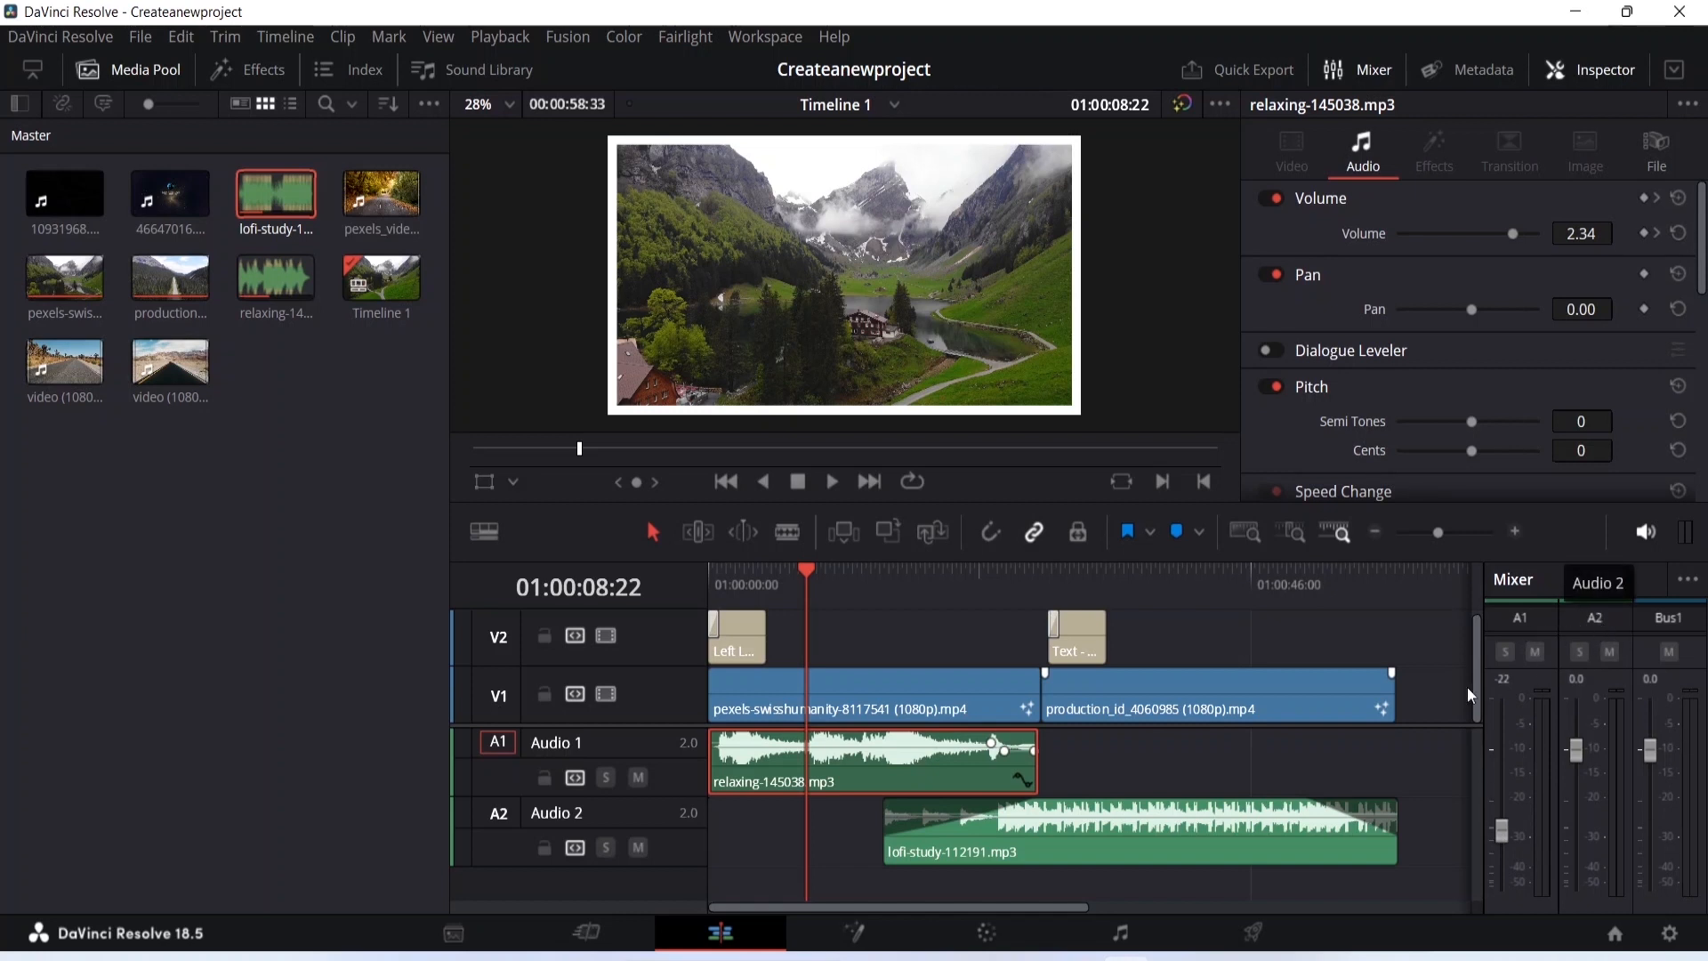
left_click_drag(799, 574, 702, 568)
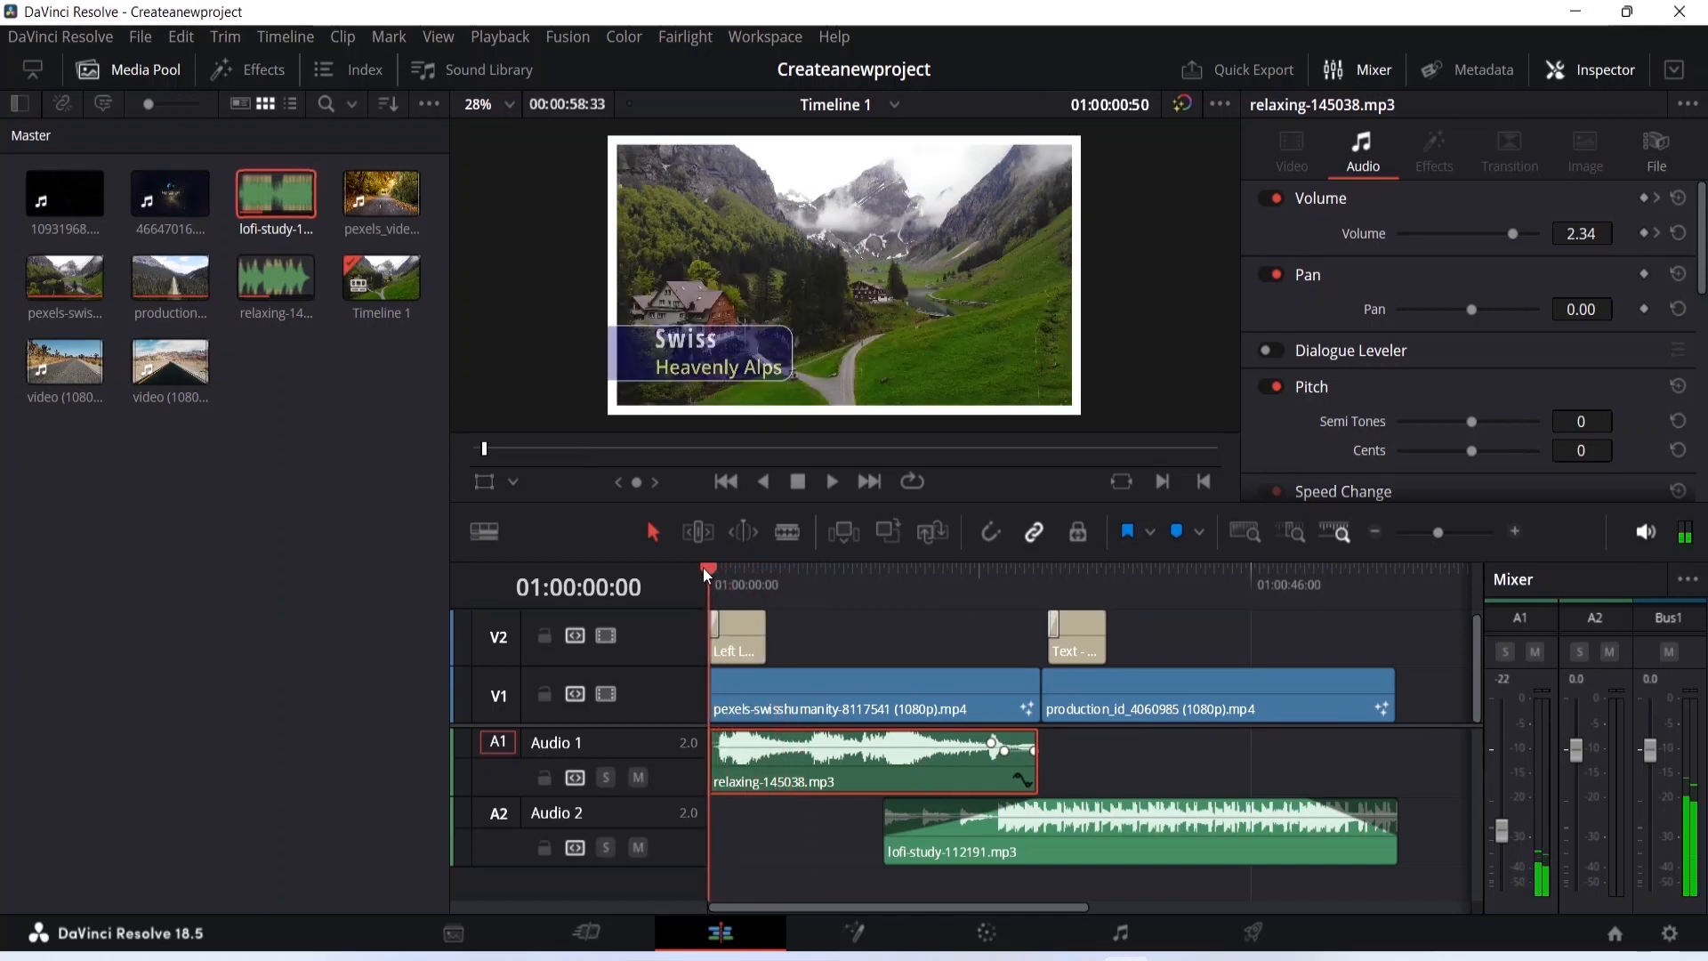
key("space")
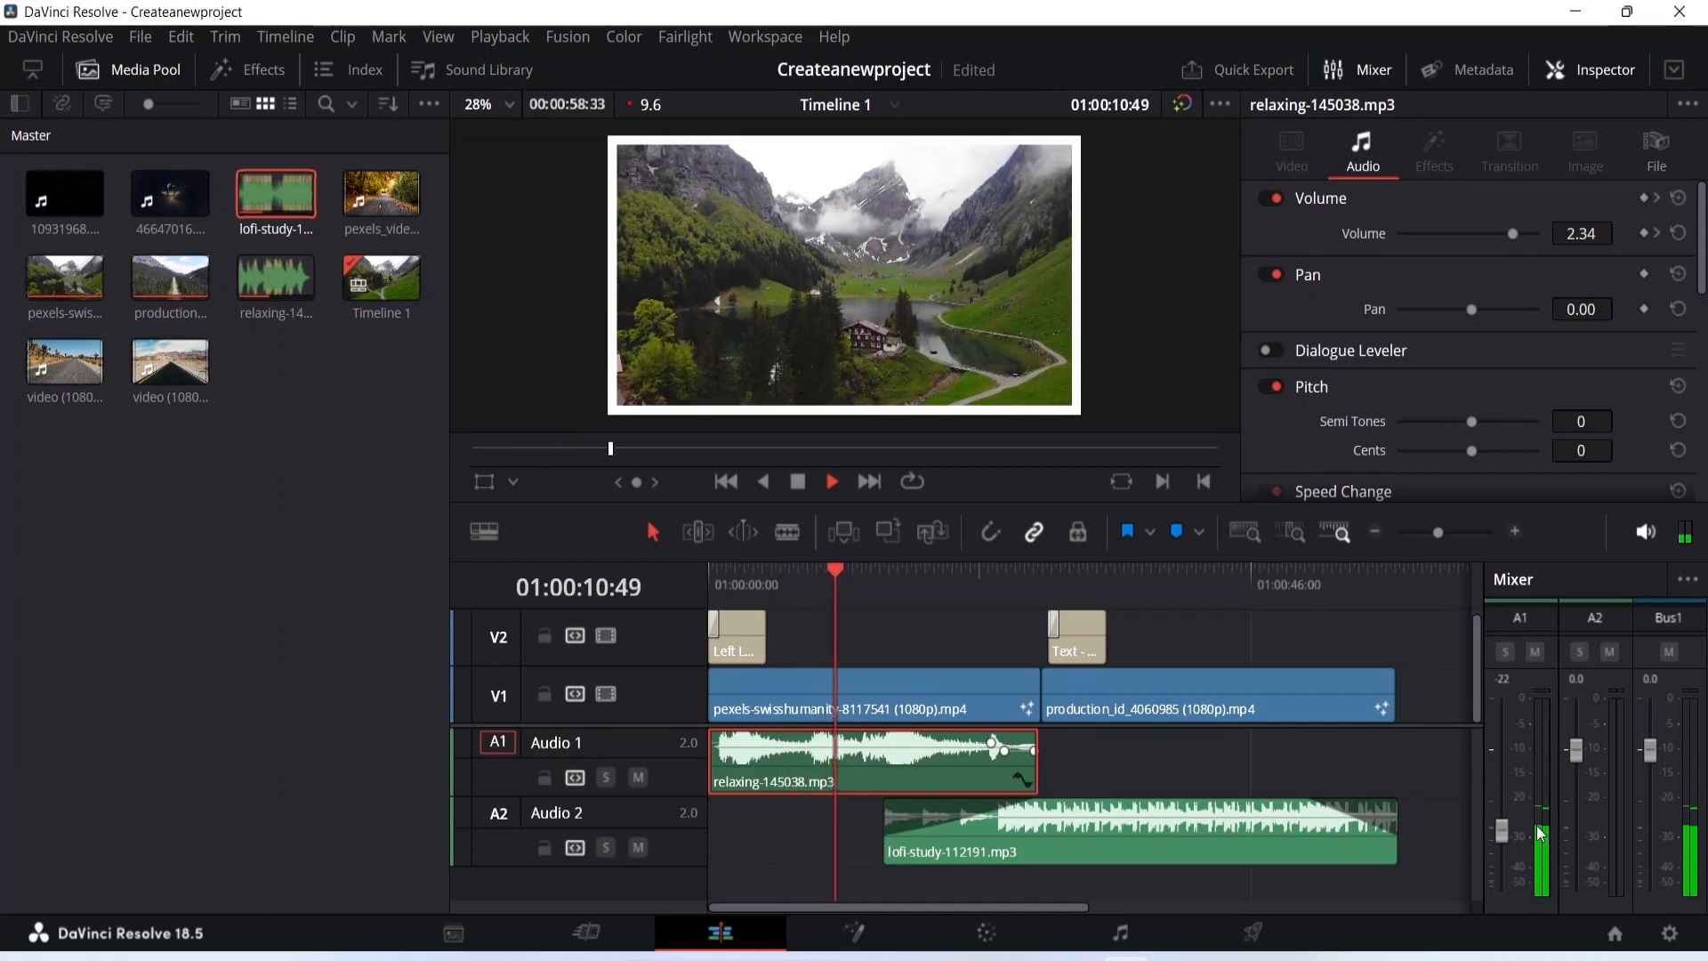
Set the track levels of both Audio 1 and Audio 2 to -9.9 dB while monitoring playback.
left_click_drag(1501, 836, 1502, 806)
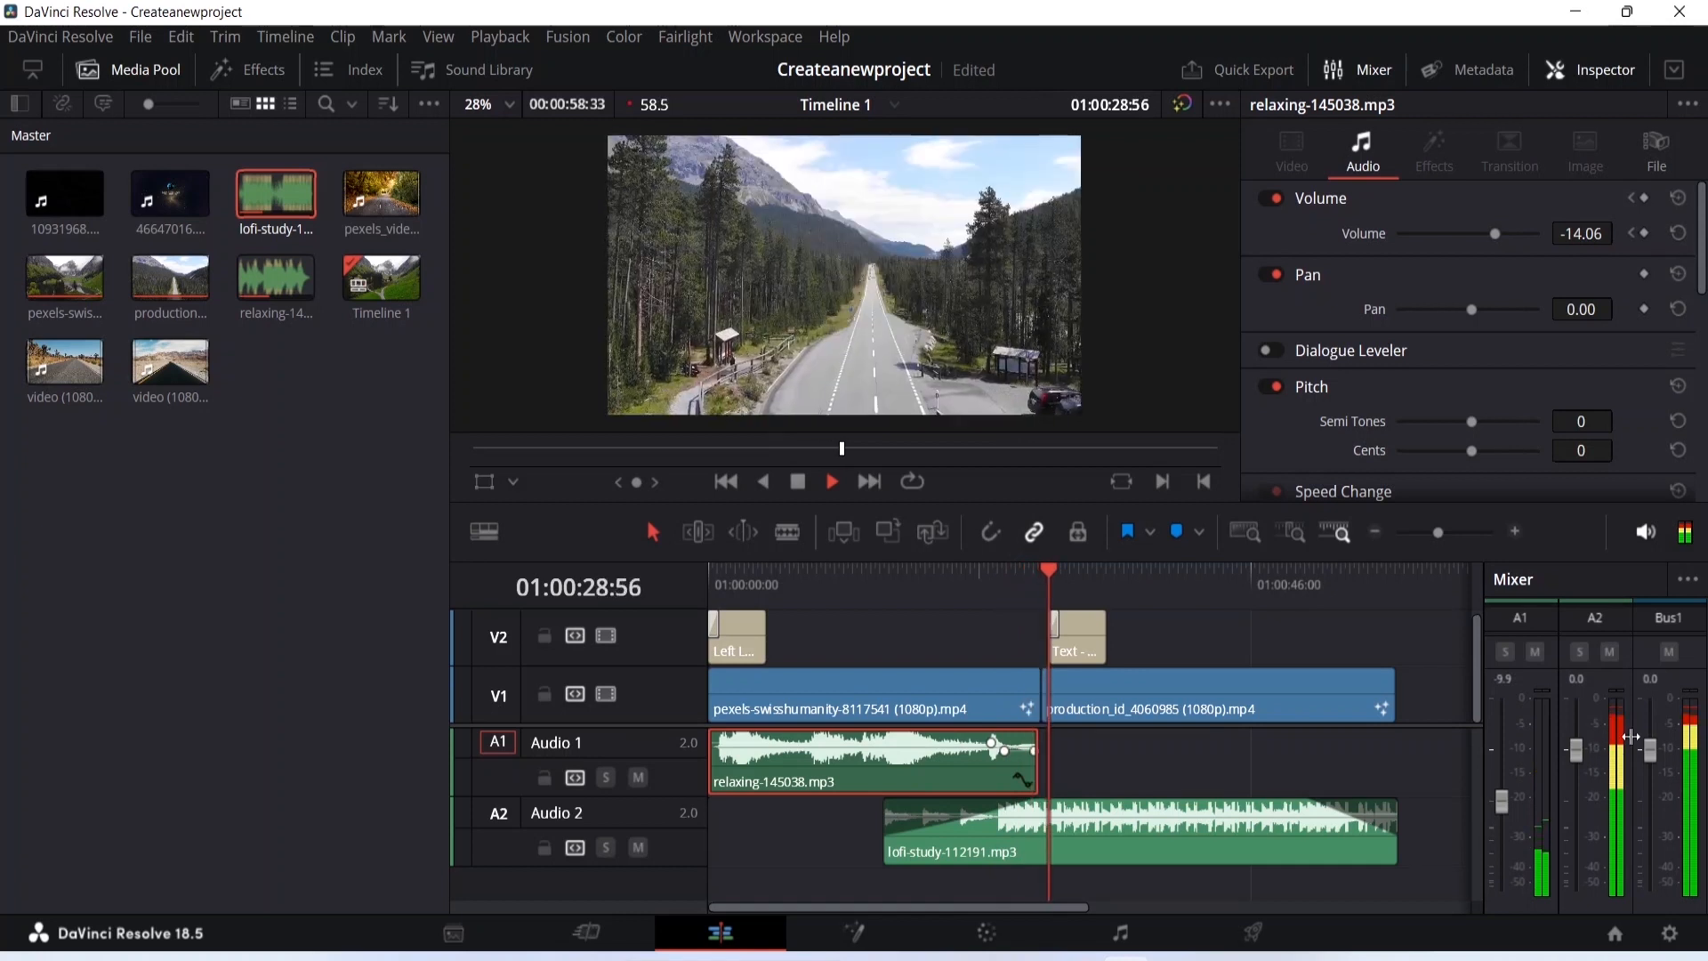
left_click_drag(1578, 745, 1578, 799)
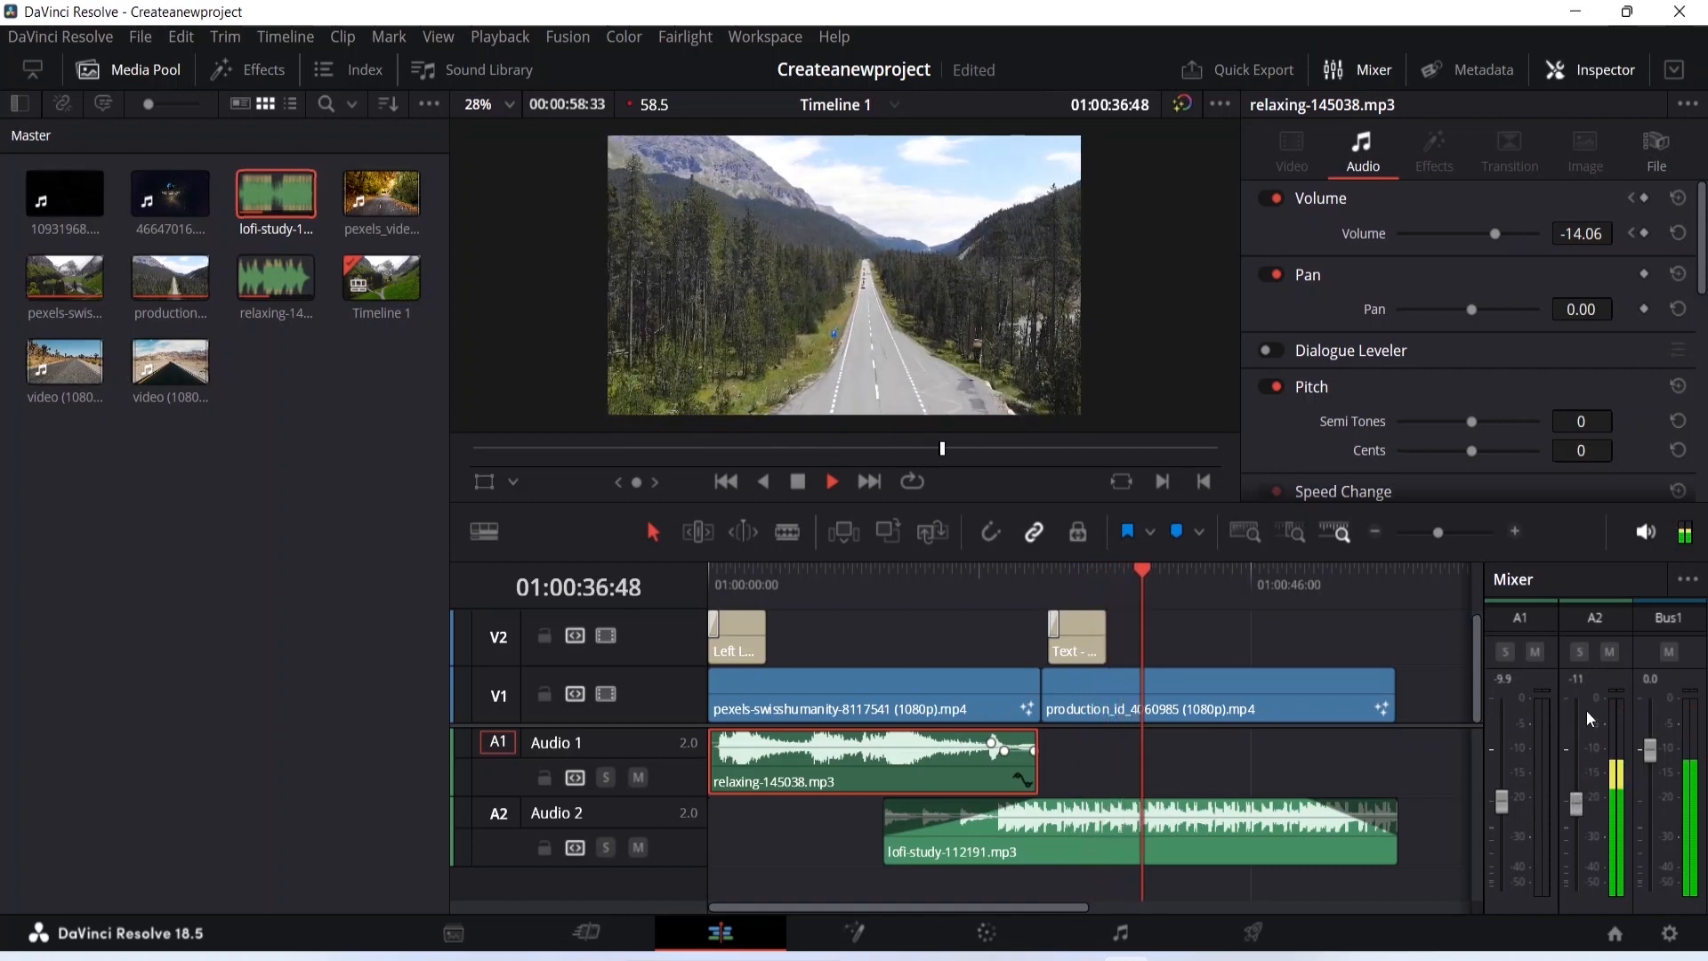
key("space")
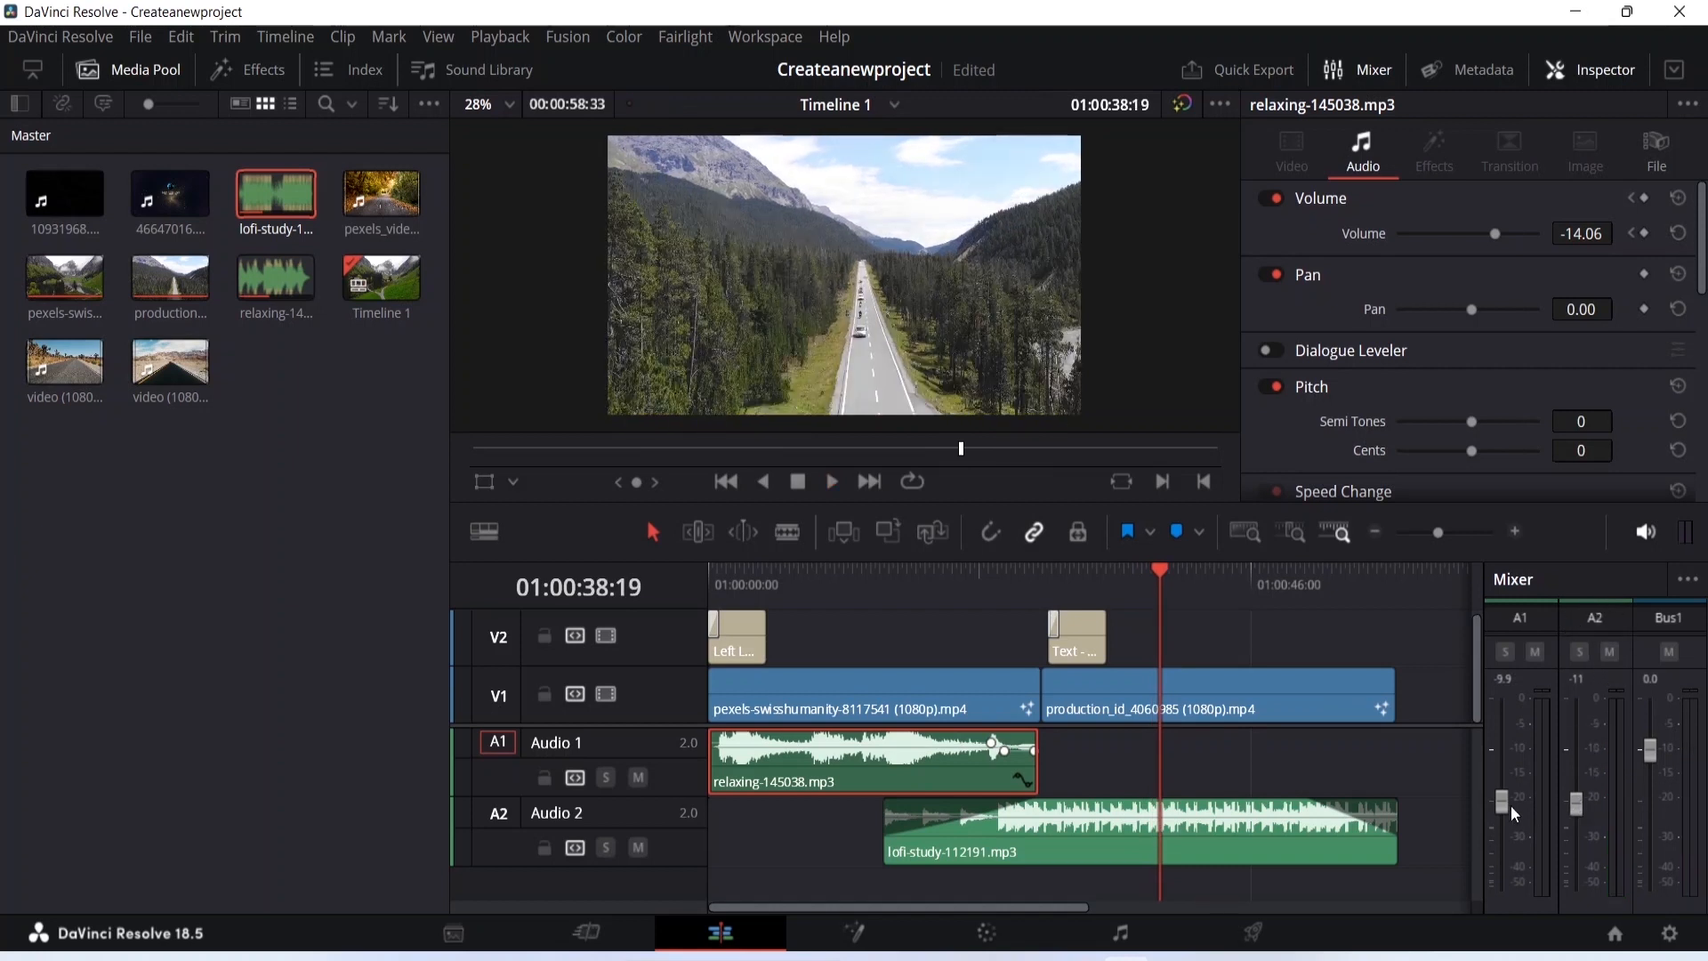
left_click_drag(1582, 805, 1580, 802)
View the audio tracks and mixer levels on the Fairlight page and return to the Edit page.
left_click(1140, 927)
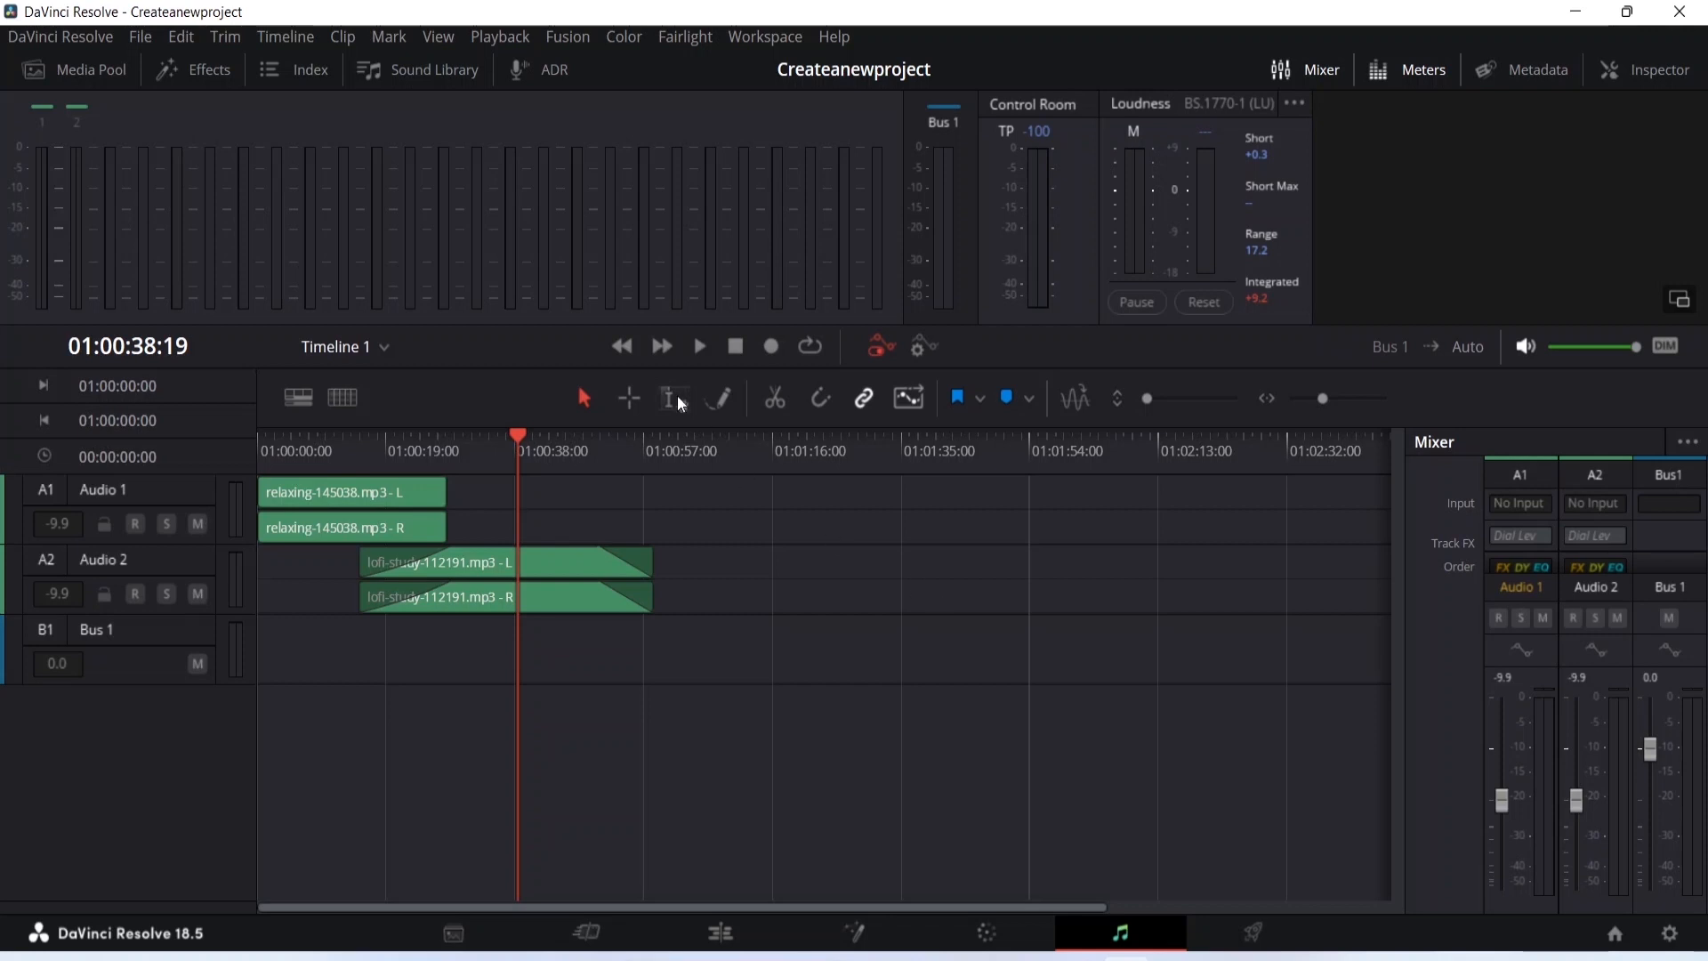
left_click(721, 932)
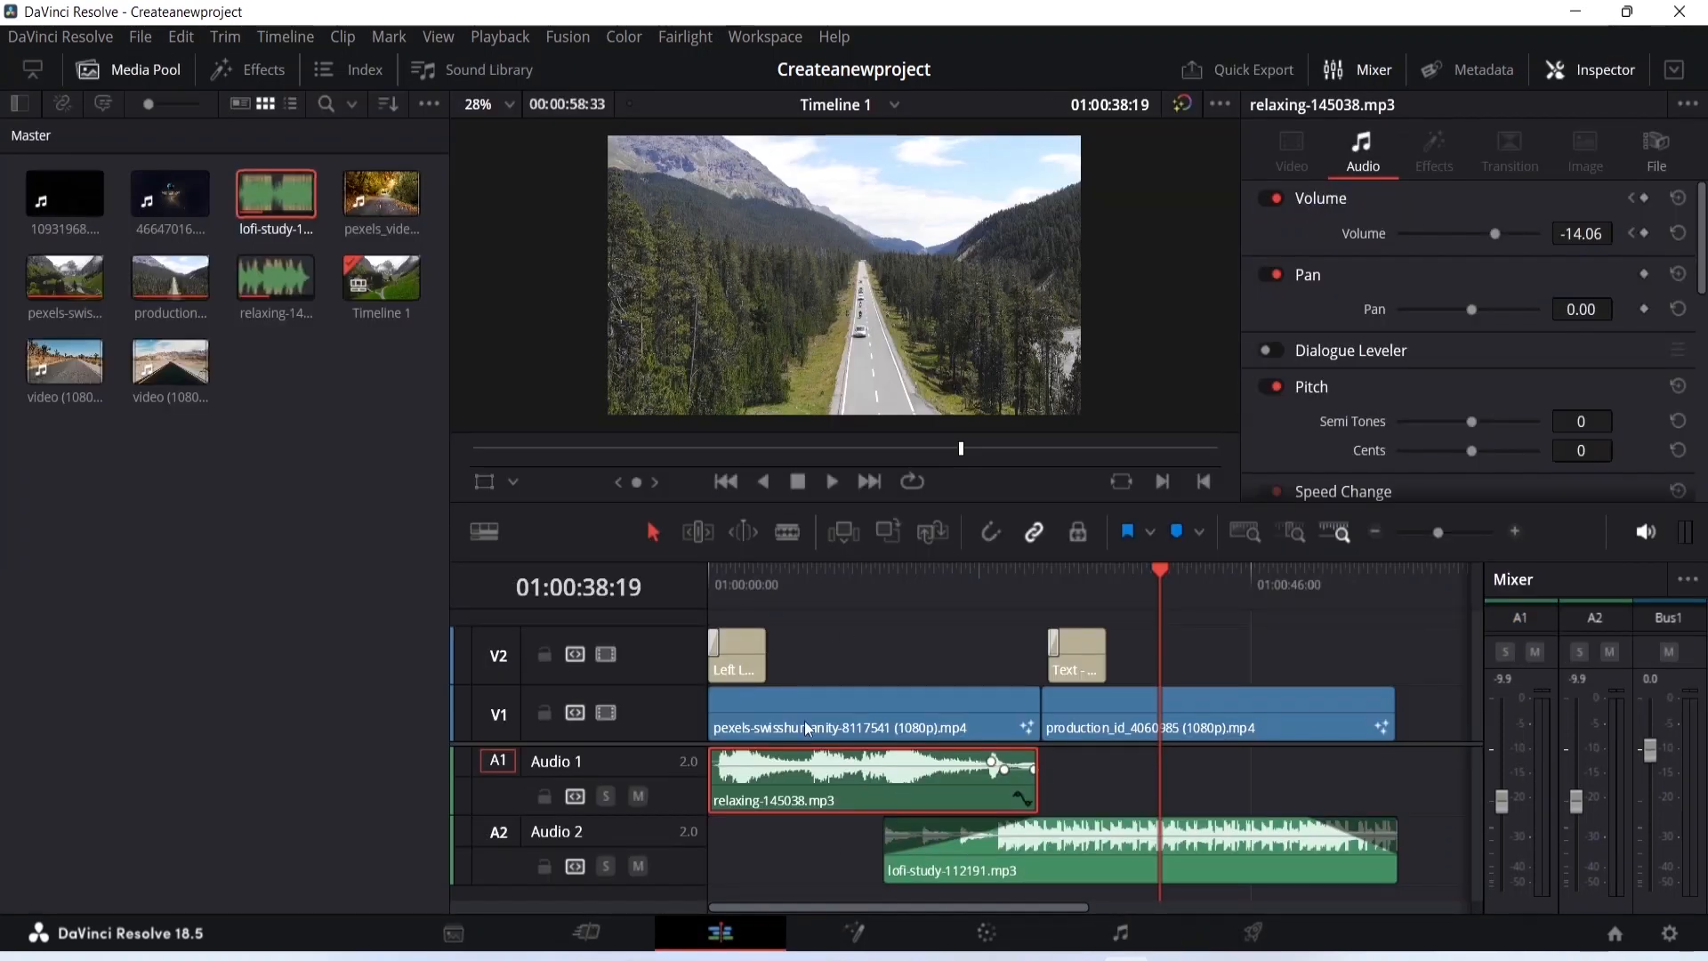